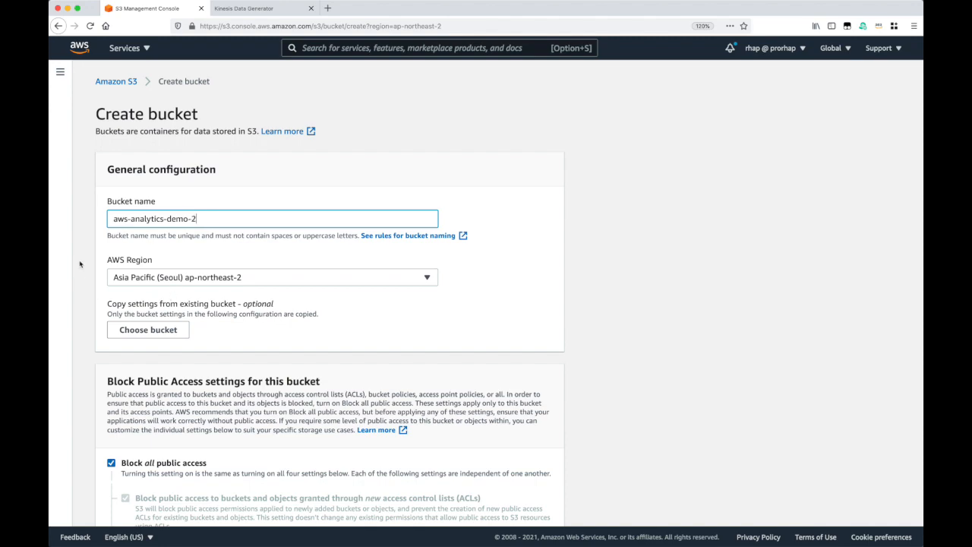
# - Create the S3 bucket aws-analytics-demo-2 with the remaining default settings and open it from the bucket list
pyautogui.scroll(-15, 202, 298)
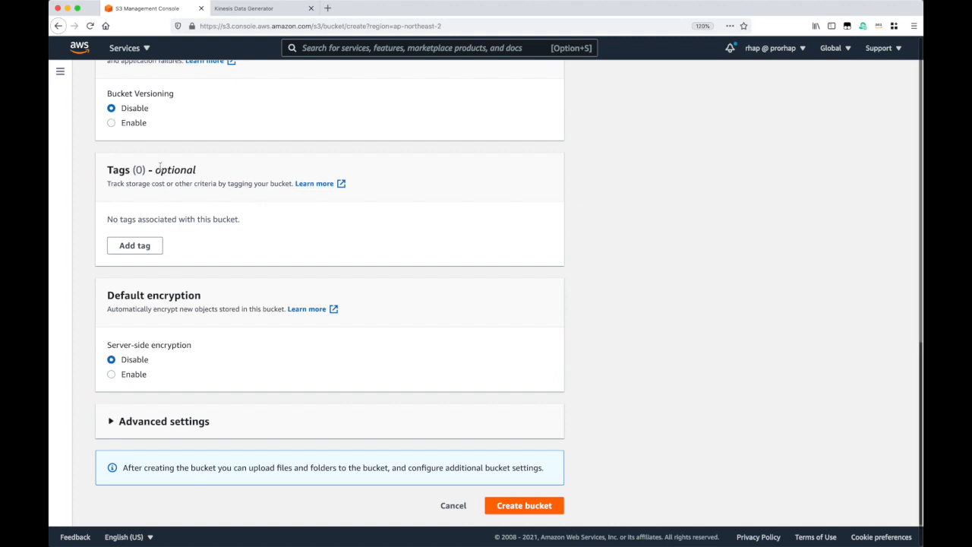
pyautogui.click(513, 508)
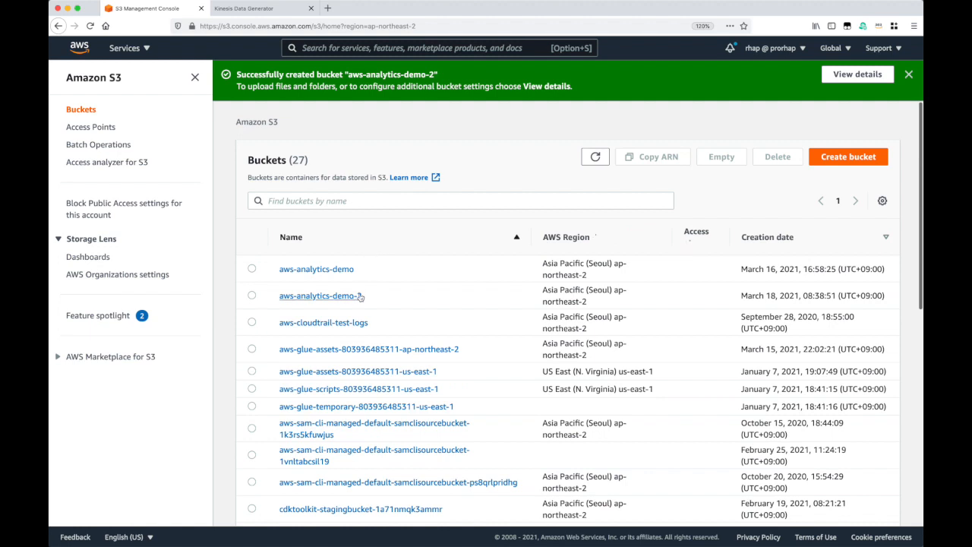
pyautogui.click(320, 287)
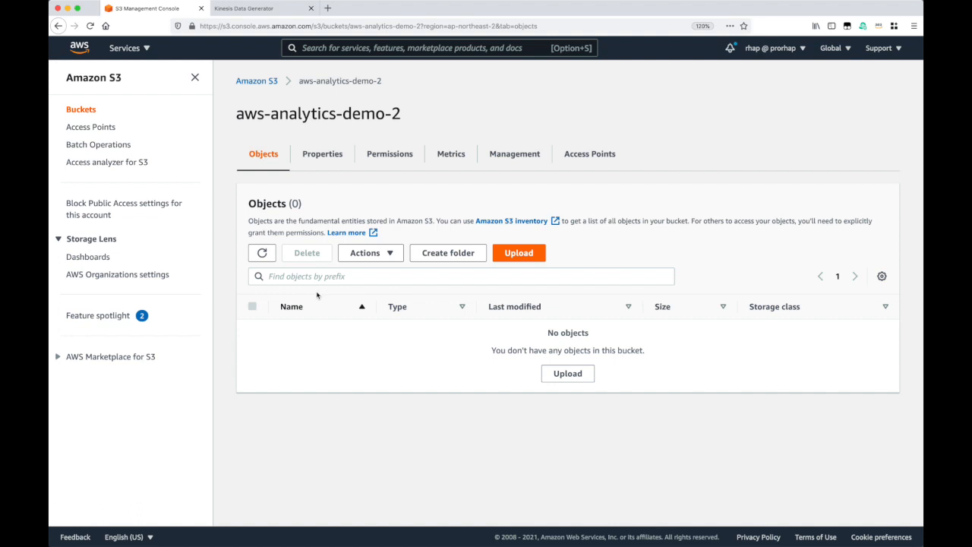
# - Open the Kinesis service from a separate AWS Management Console page and start creating a Data Firehose delivery stream
pyautogui.click(80, 50)
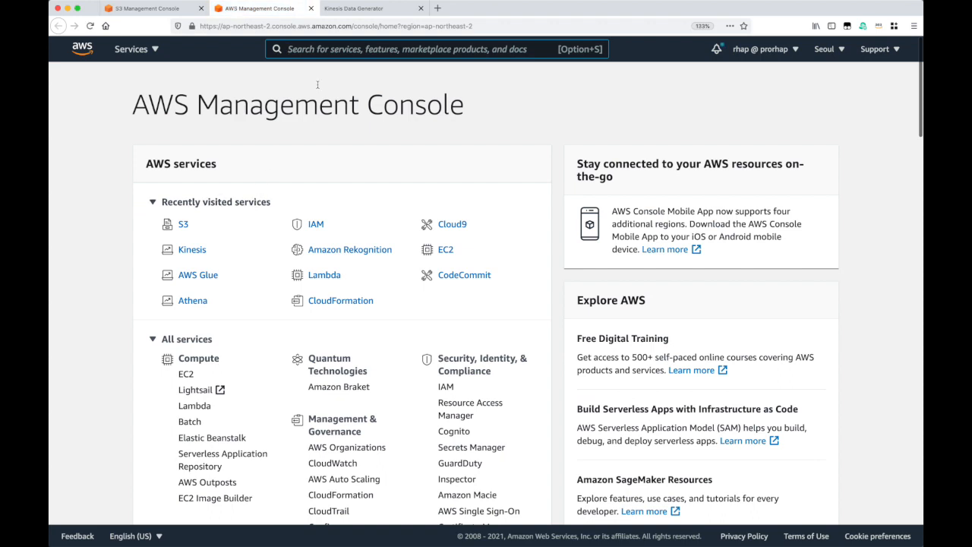
pyautogui.click(193, 250)
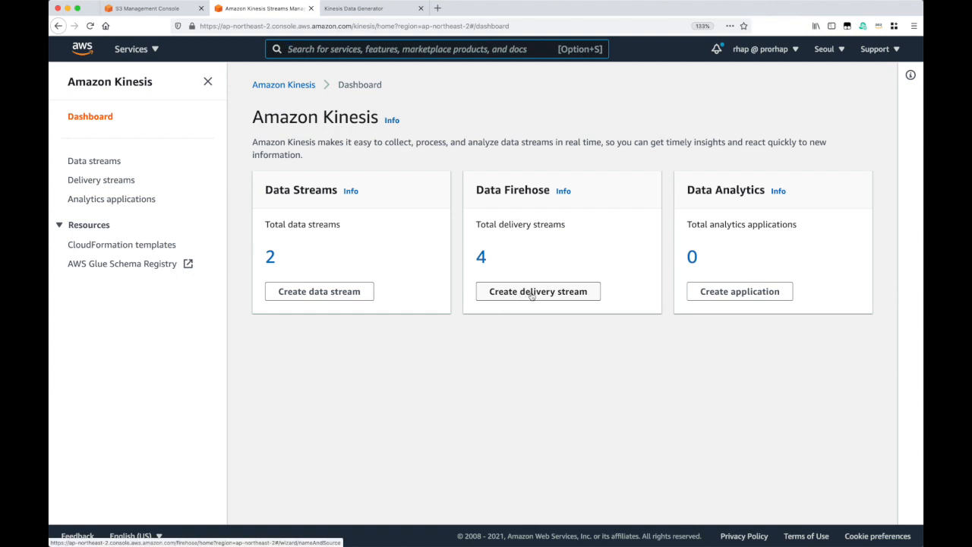
pyautogui.click(531, 295)
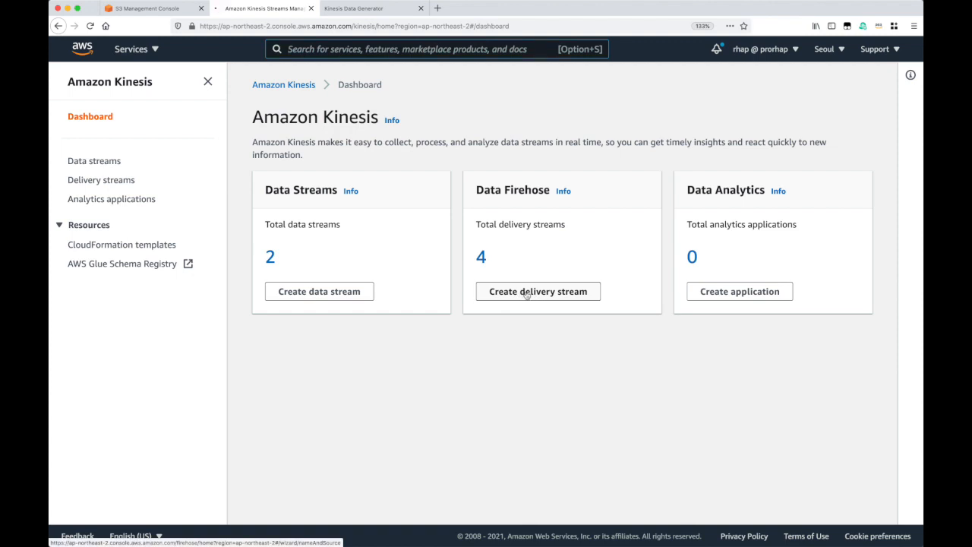
# - Name the delivery stream sensor-logs-stream, keep Direct PUT or other sources as the source, and proceed to record processing
pyautogui.click(308, 225)
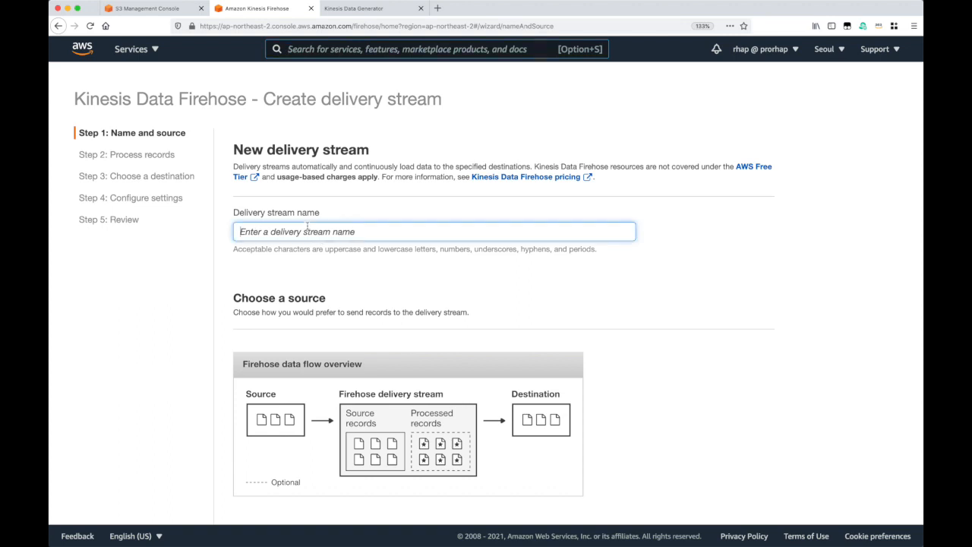
pyautogui.write('sen')
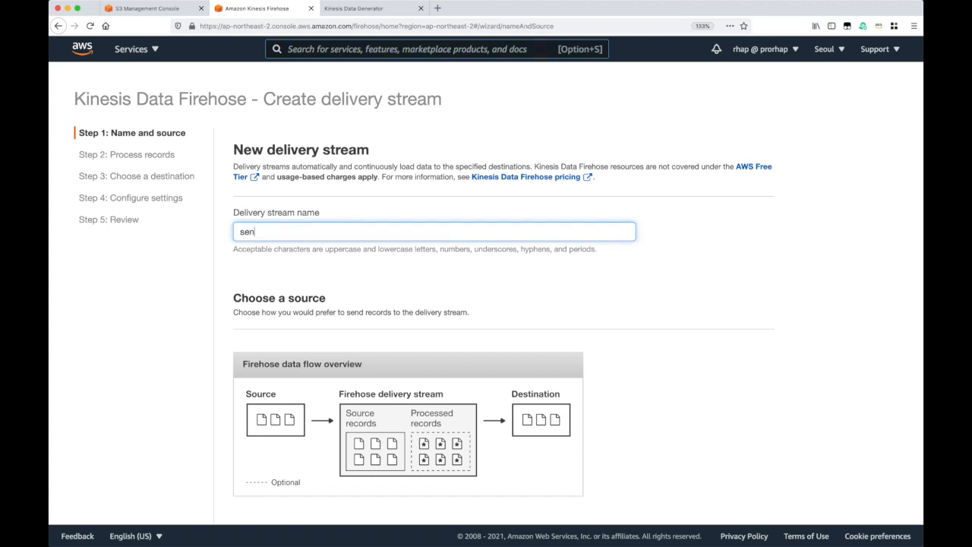
pyautogui.write('sor-logs-stream')
pyautogui.scroll(-4, 260, 185)
pyautogui.scroll(-1, 260, 185)
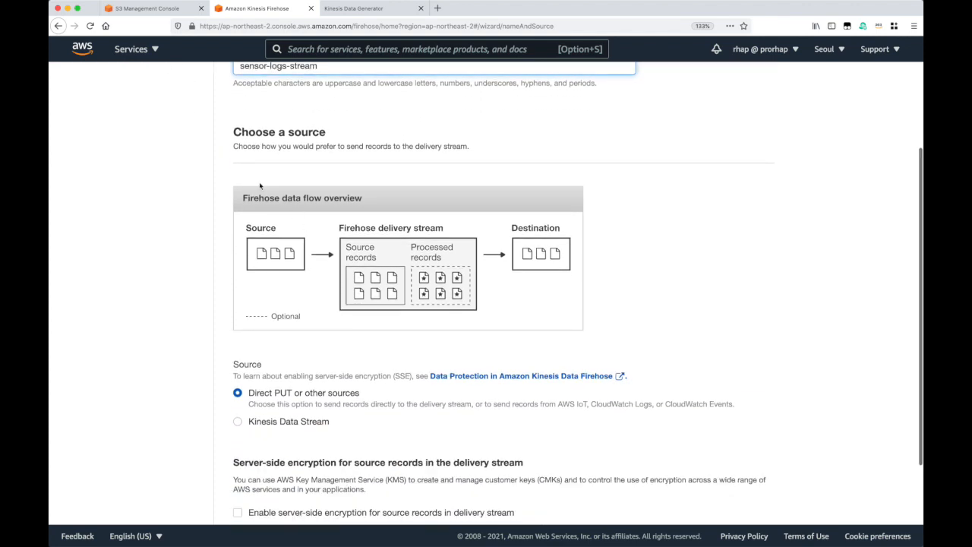
pyautogui.scroll(-1, 327, 248)
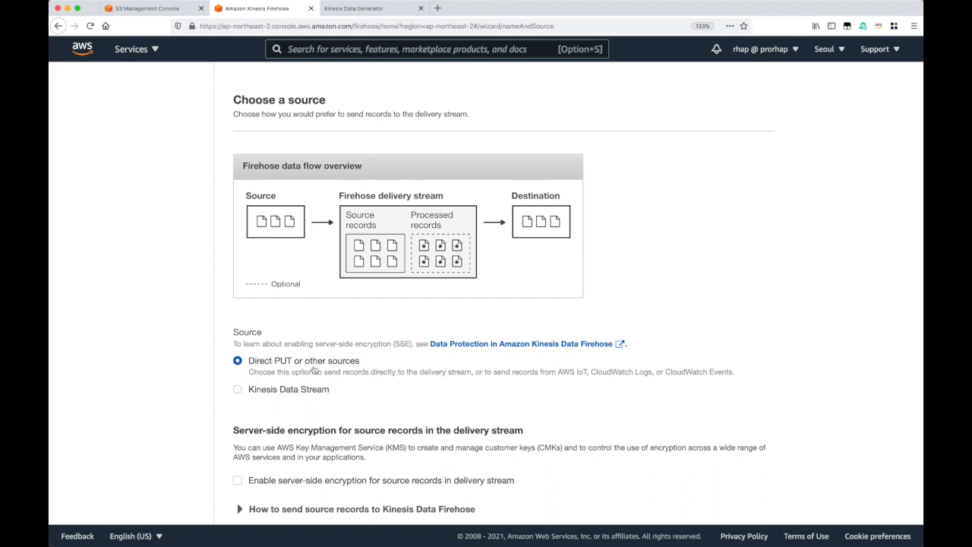
pyautogui.scroll(-3, 295, 351)
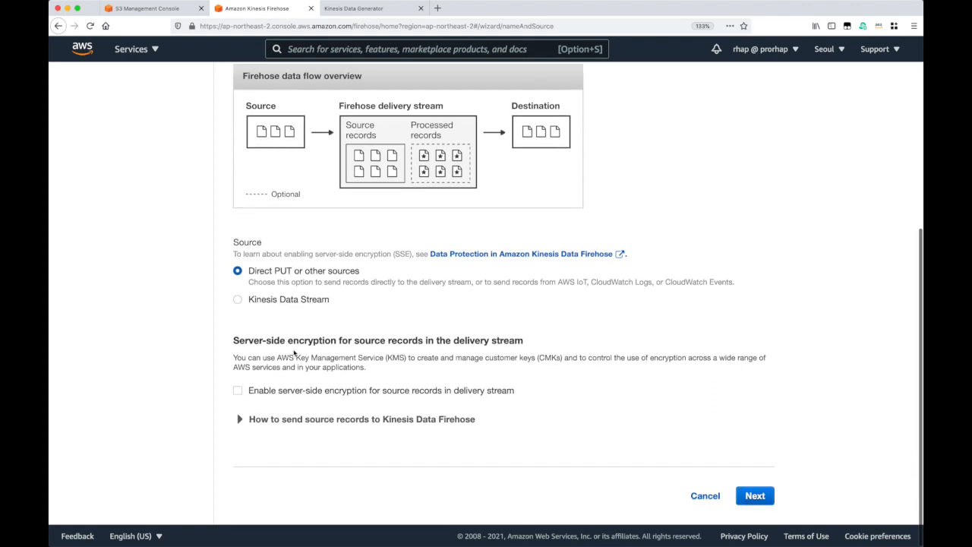
pyautogui.click(749, 496)
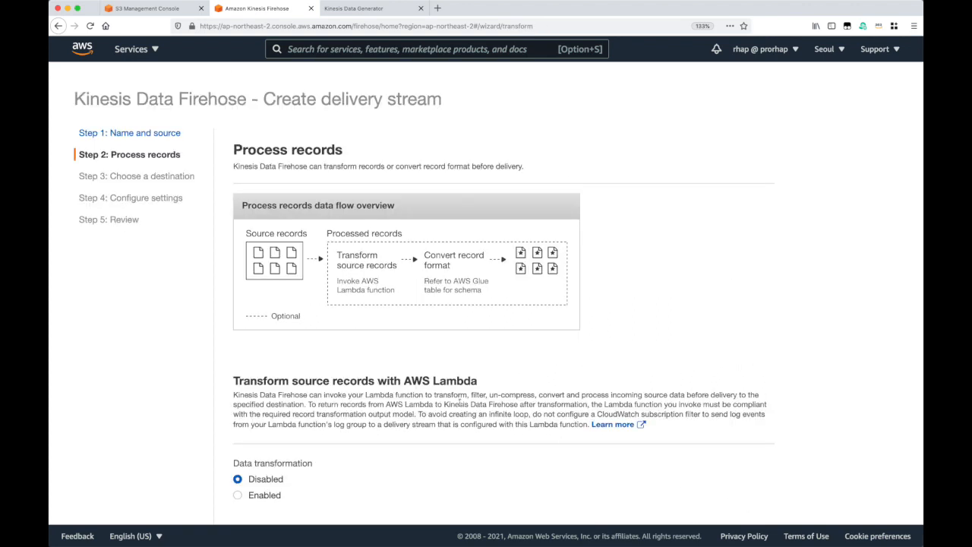
# - Enable Lambda data transformation to view its function option, and set data transformation back to Disabled
pyautogui.scroll(-2, 434, 395)
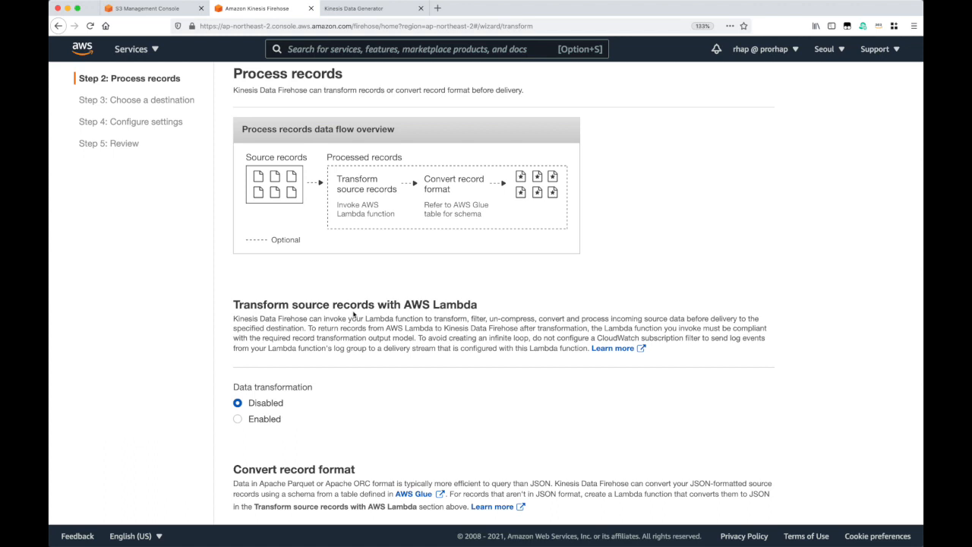
pyautogui.click(259, 419)
pyautogui.scroll(-2, 343, 389)
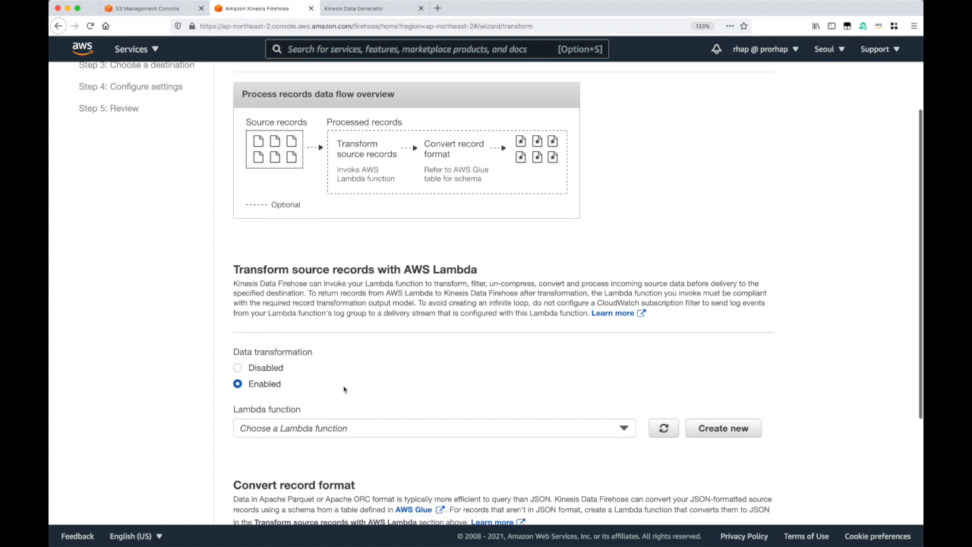
pyautogui.scroll(-1, 343, 389)
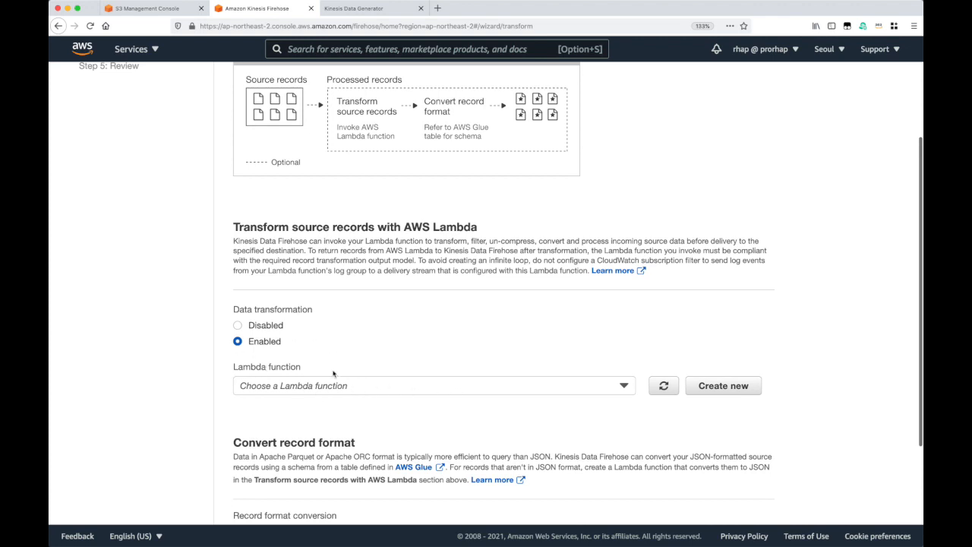
pyautogui.click(255, 326)
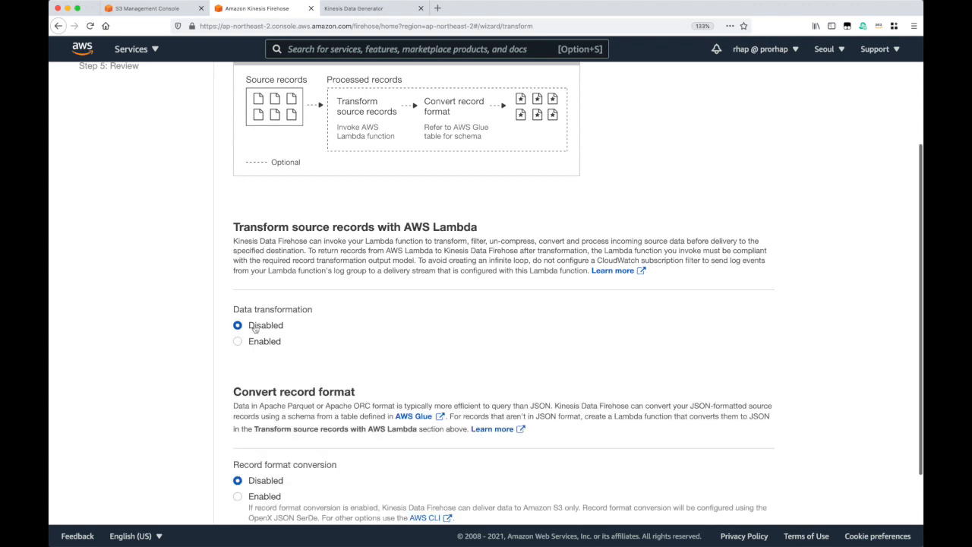
# - Enable record format conversion to view the Parquet and ORC output options, and set it back to Disabled
pyautogui.scroll(-3, 412, 343)
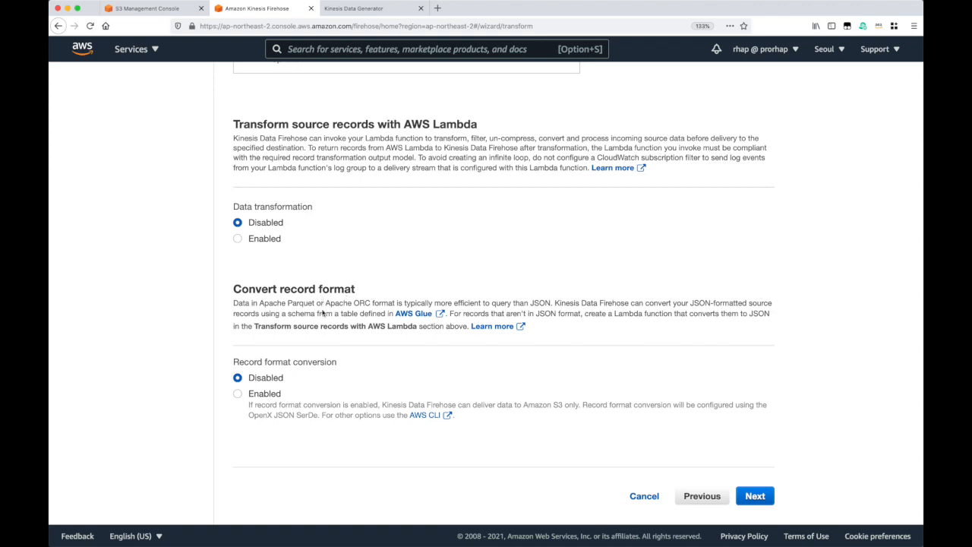
pyautogui.click(238, 393)
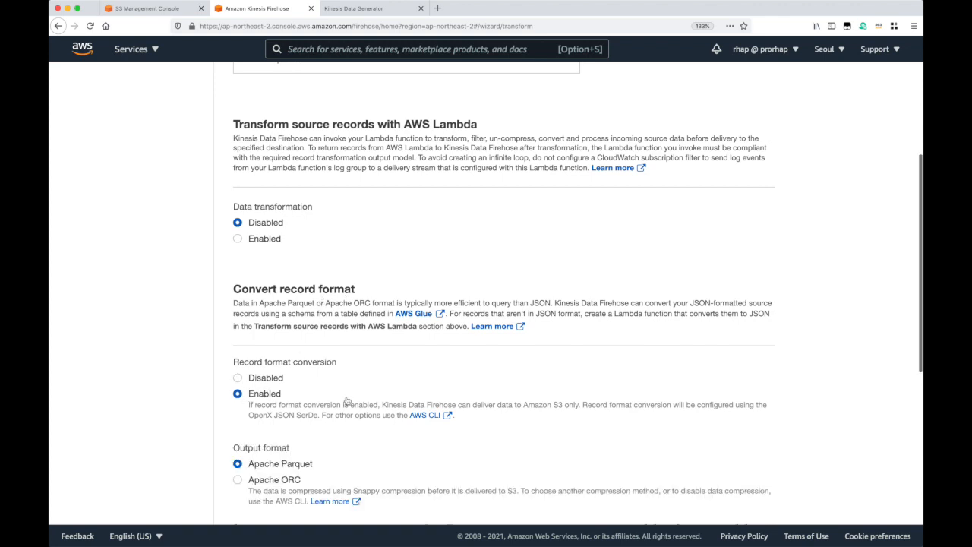
pyautogui.scroll(-3, 346, 401)
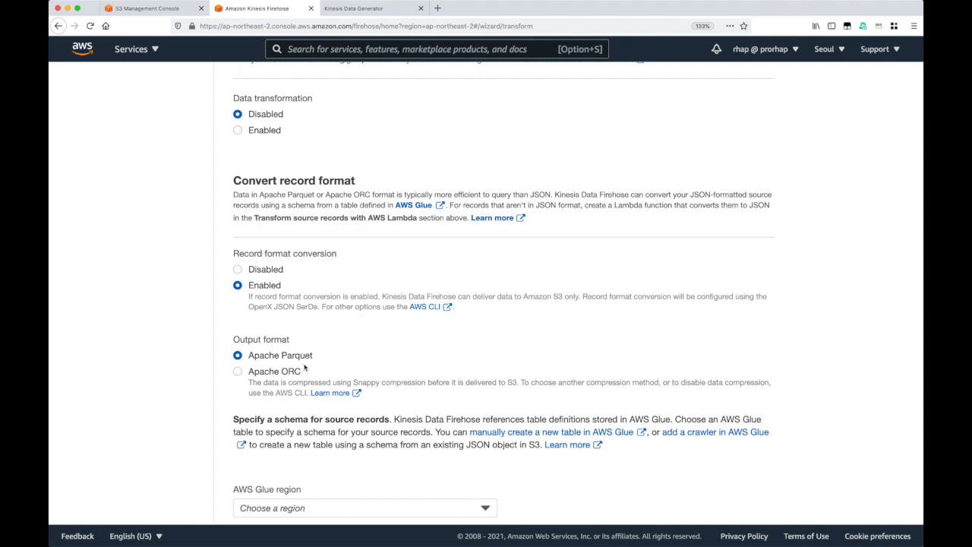
pyautogui.click(238, 271)
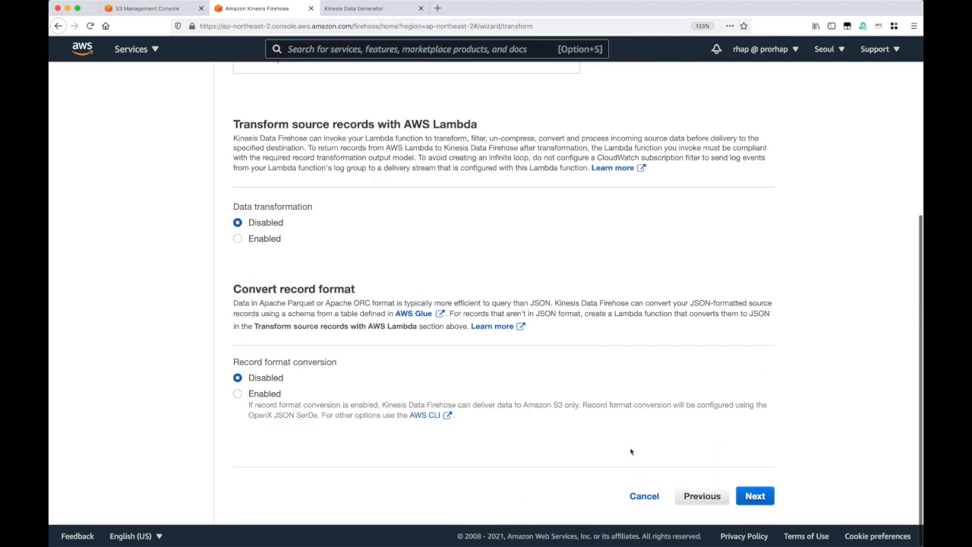
# - Proceed to the destination settings, keep Amazon S3, and choose aws-analytics-demo-2 as the S3 bucket
pyautogui.click(754, 496)
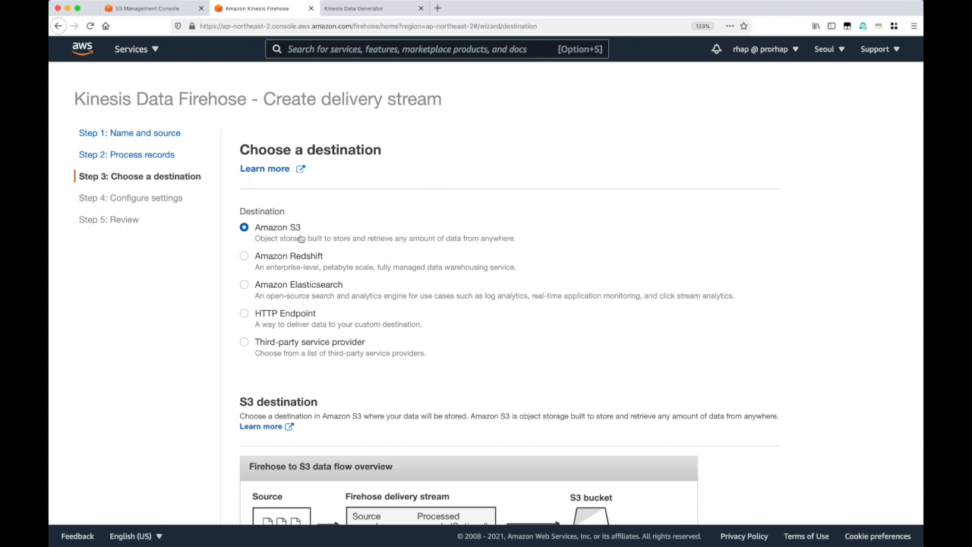
pyautogui.scroll(-10, 301, 239)
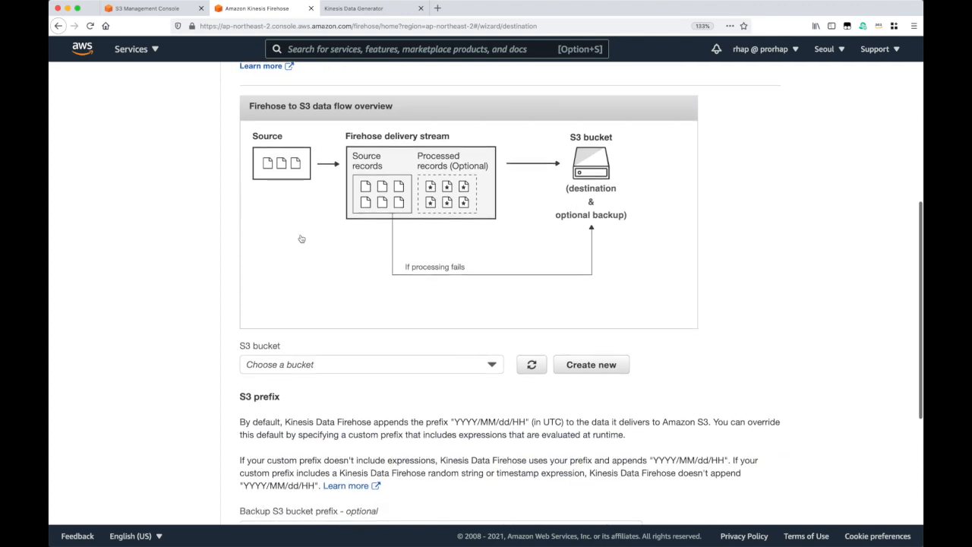
pyautogui.click(315, 364)
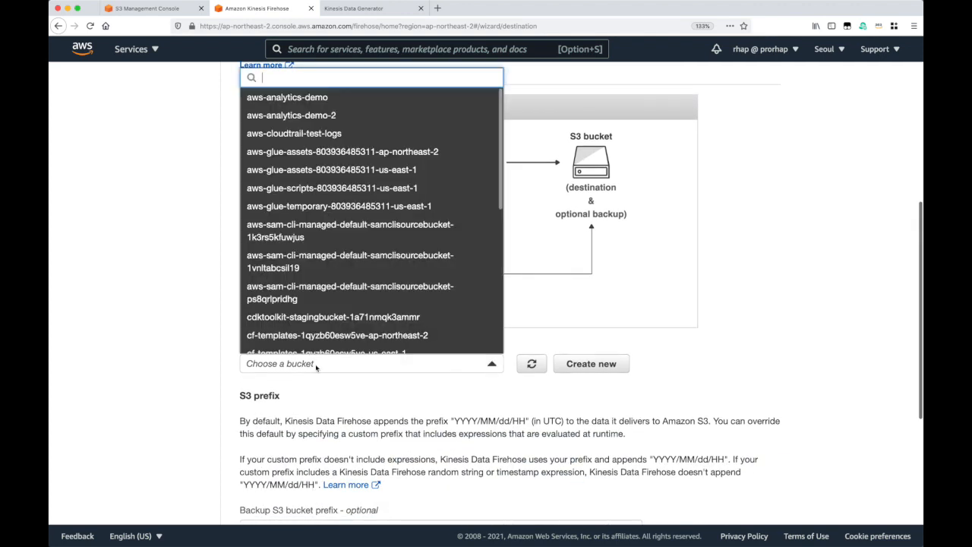
pyautogui.click(308, 115)
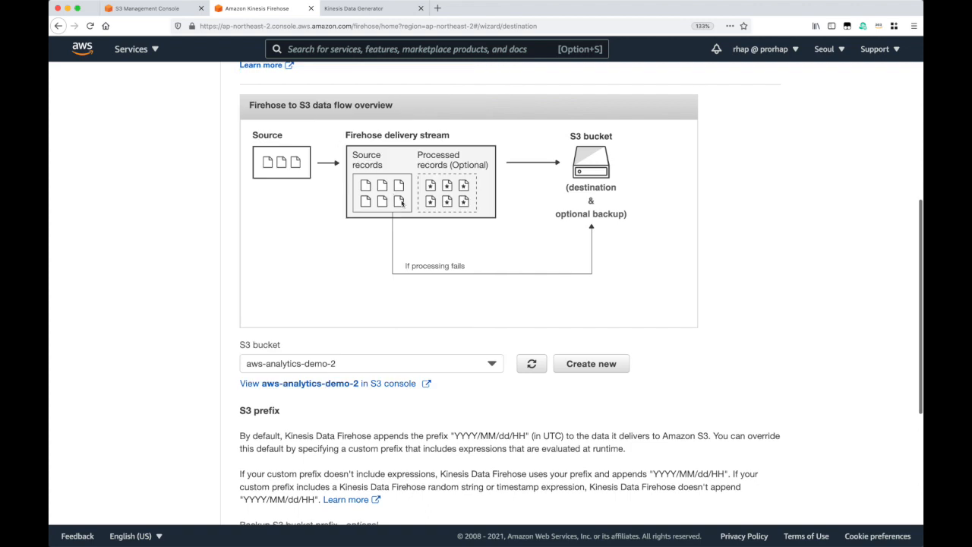
# - Set the backup S3 bucket prefix to json/, leave the error prefix empty, and continue to the configuration settings
pyautogui.scroll(-3, 410, 204)
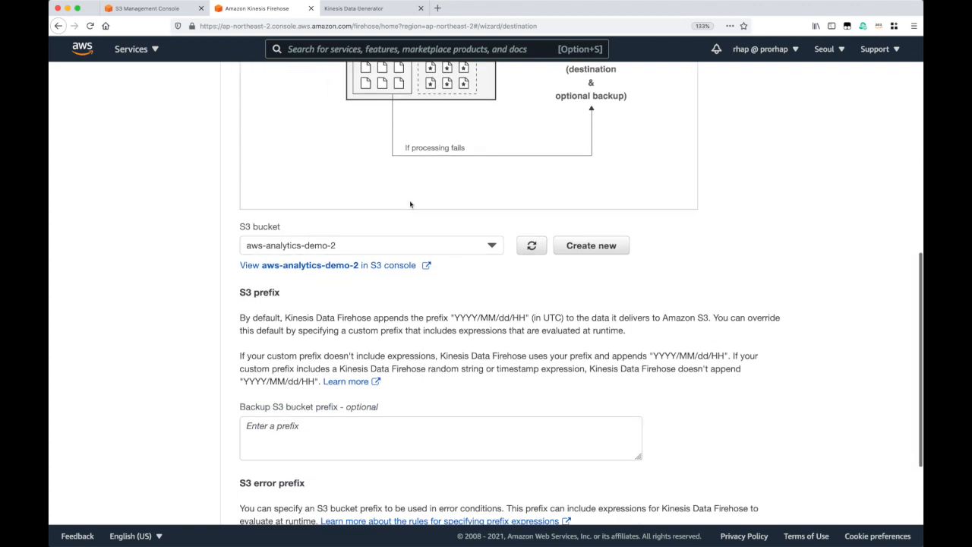
pyautogui.scroll(-1, 410, 205)
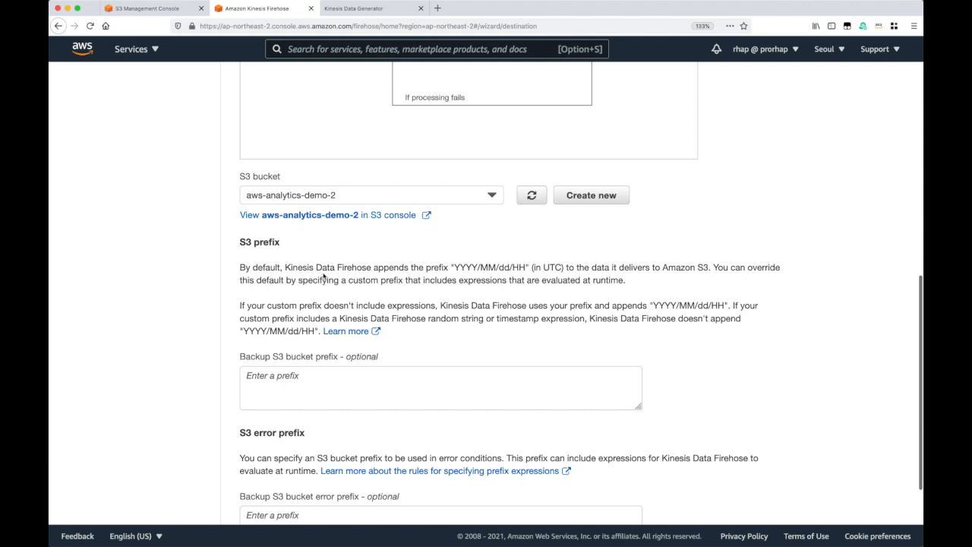
pyautogui.click(293, 379)
pyautogui.write('j')
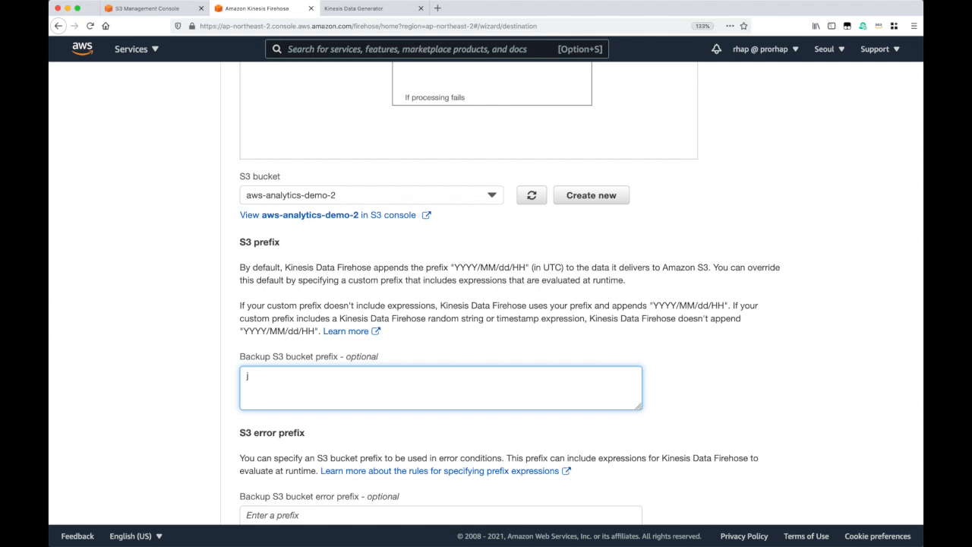
pyautogui.write('son/')
pyautogui.scroll(-2, 521, 278)
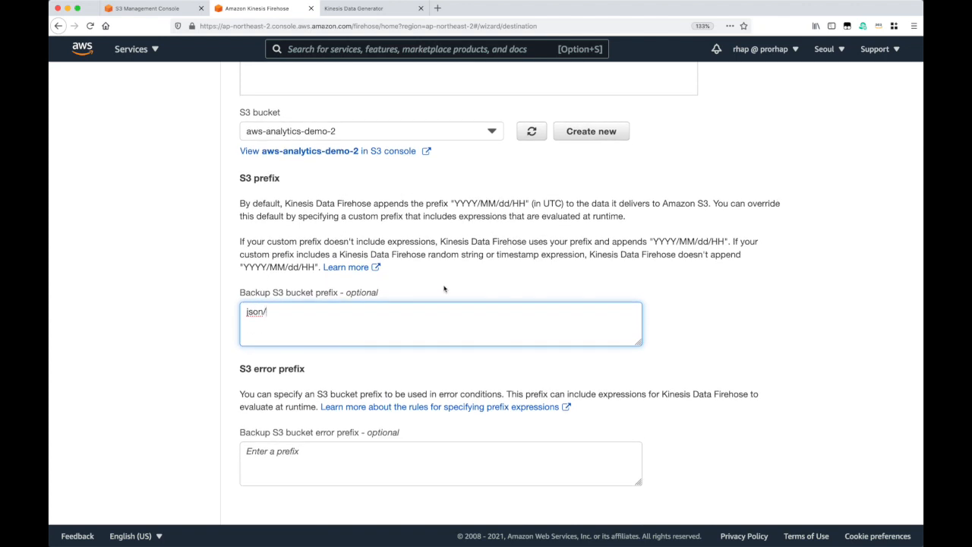
pyautogui.scroll(-2, 443, 284)
pyautogui.click(761, 496)
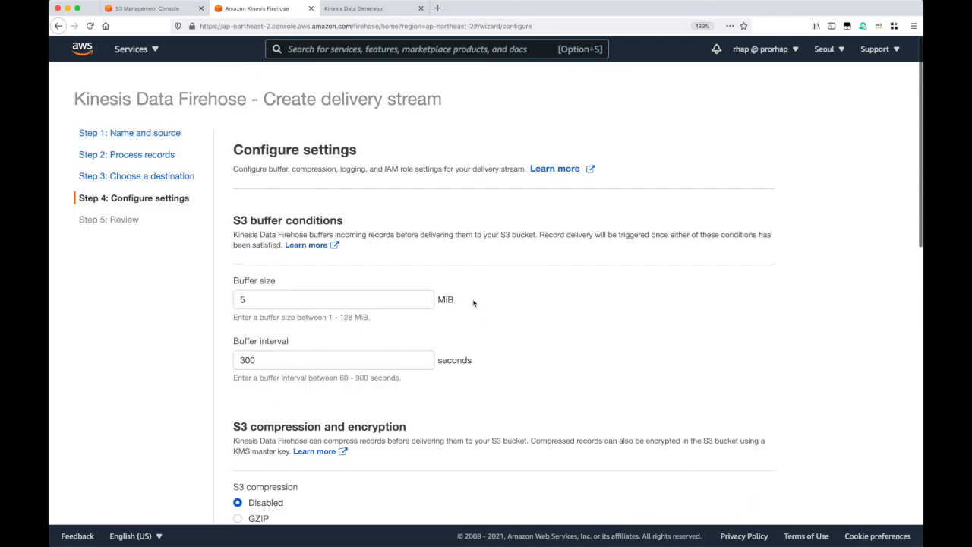
# - Set the S3 buffer size to 1 MiB and the buffer interval to 60 seconds
pyautogui.scroll(-2, 465, 292)
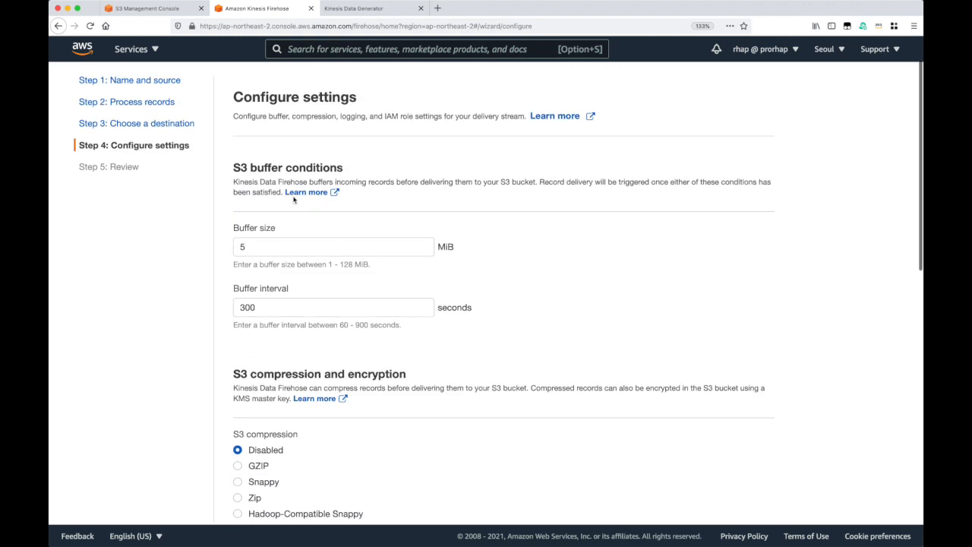
pyautogui.click(275, 252)
pyautogui.press('BackSpace')
pyautogui.write('1')
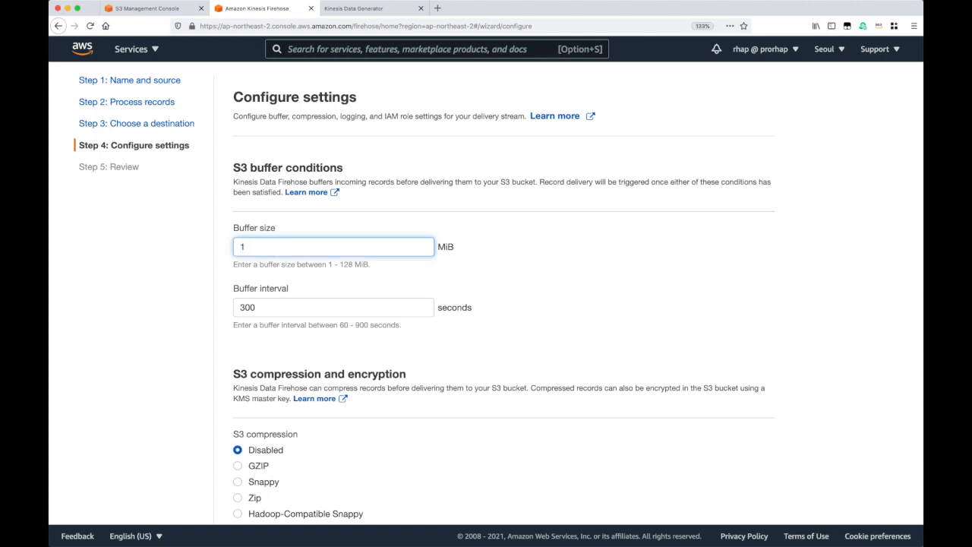
pyautogui.doubleClick(287, 308)
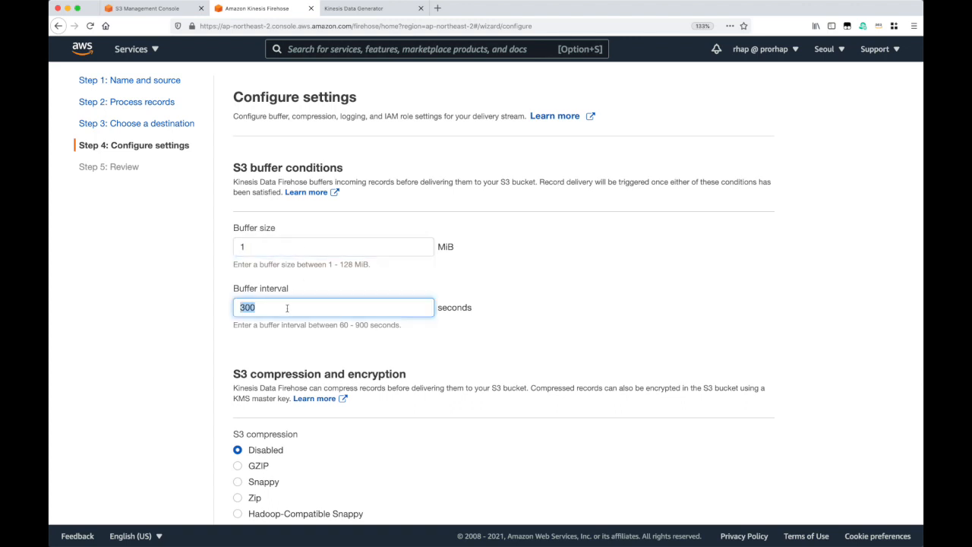
pyautogui.write('60')
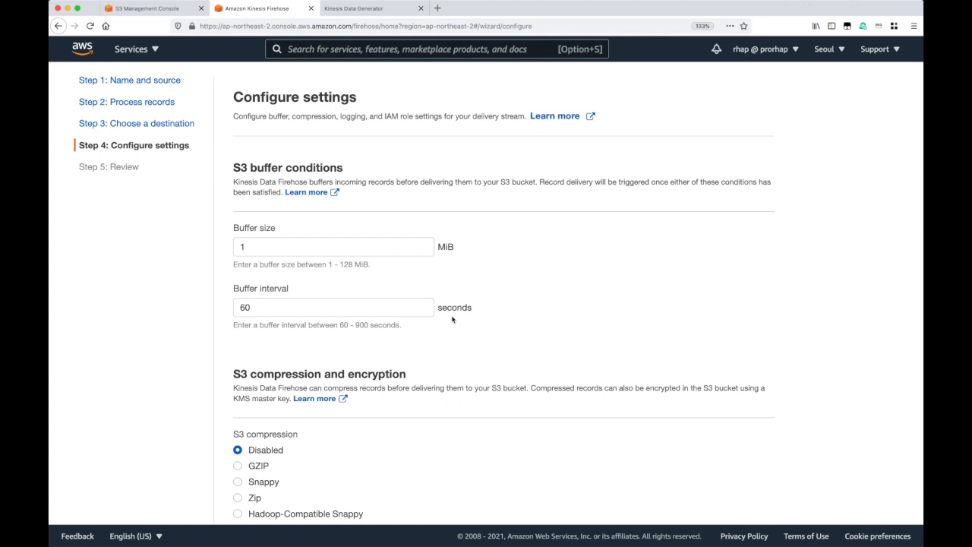
pyautogui.scroll(-1, 451, 320)
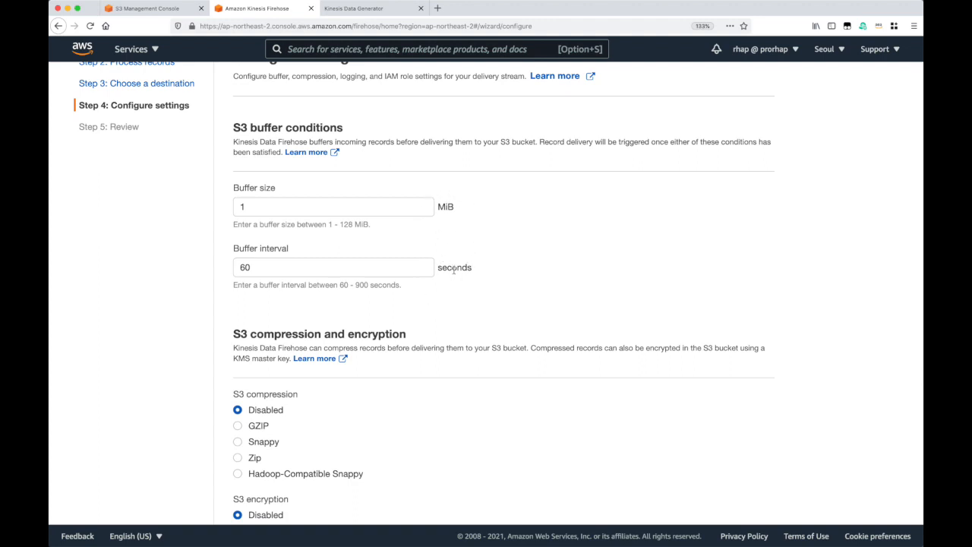
pyautogui.scroll(-3, 454, 270)
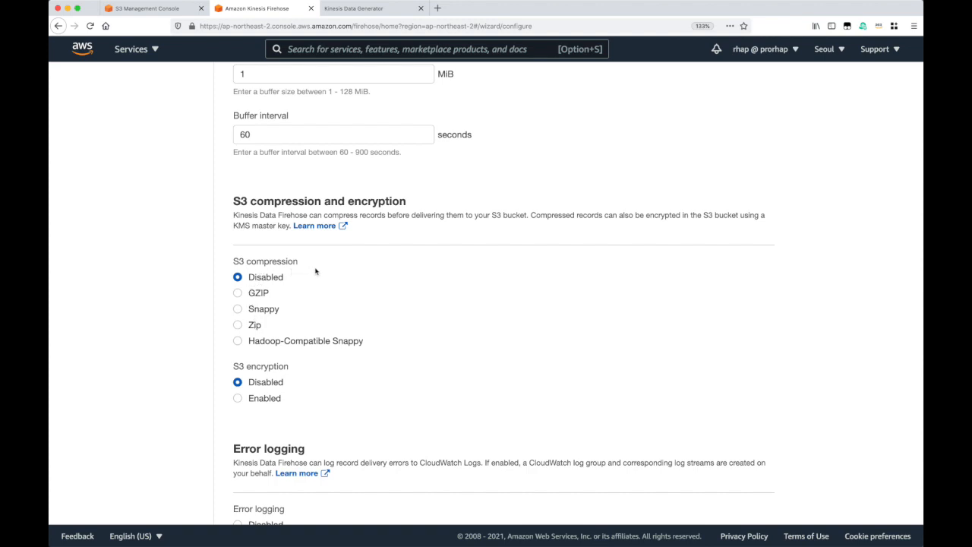
# - Keep S3 compression and encryption disabled, error logging enabled and the create-or-update IAM role option, and proceed to the review
pyautogui.scroll(-1, 314, 271)
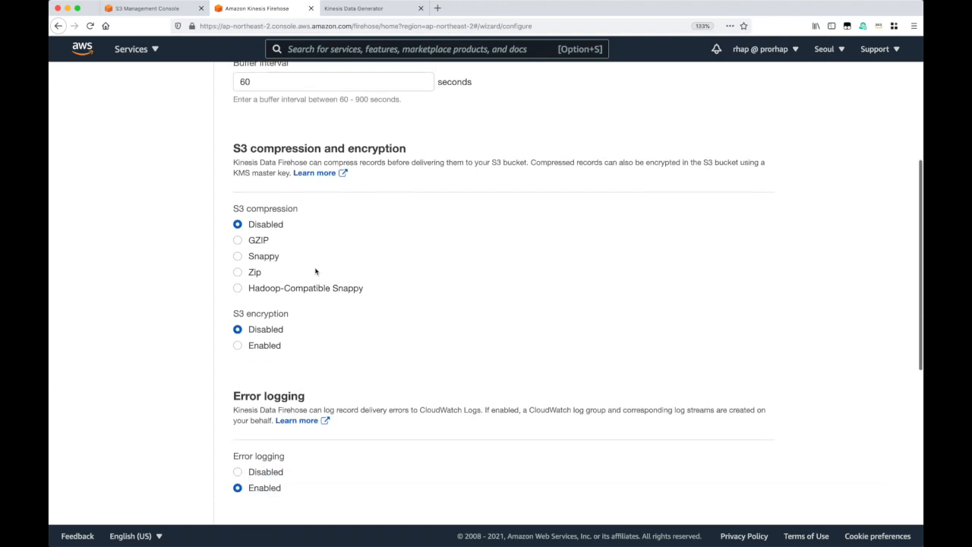
pyautogui.scroll(-4, 304, 240)
pyautogui.scroll(-6, 305, 242)
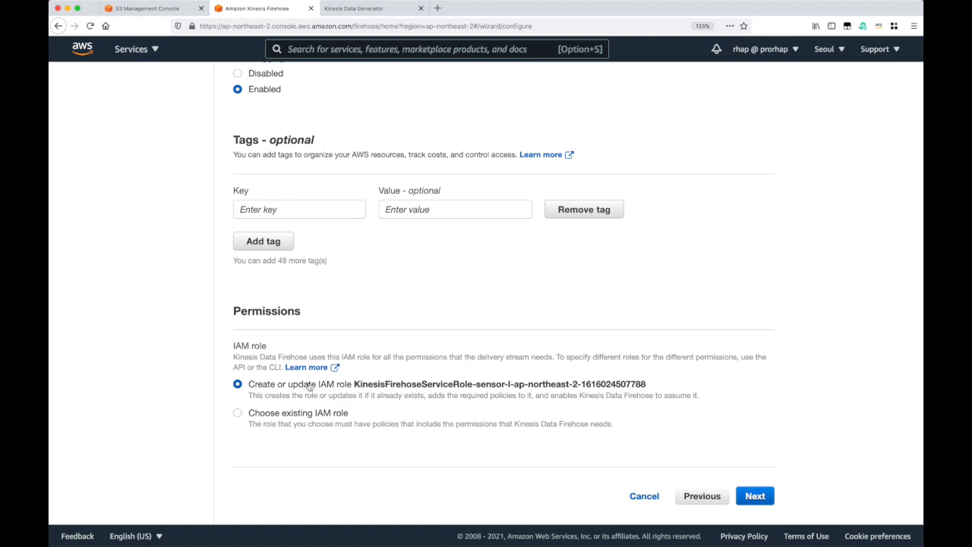
pyautogui.click(754, 496)
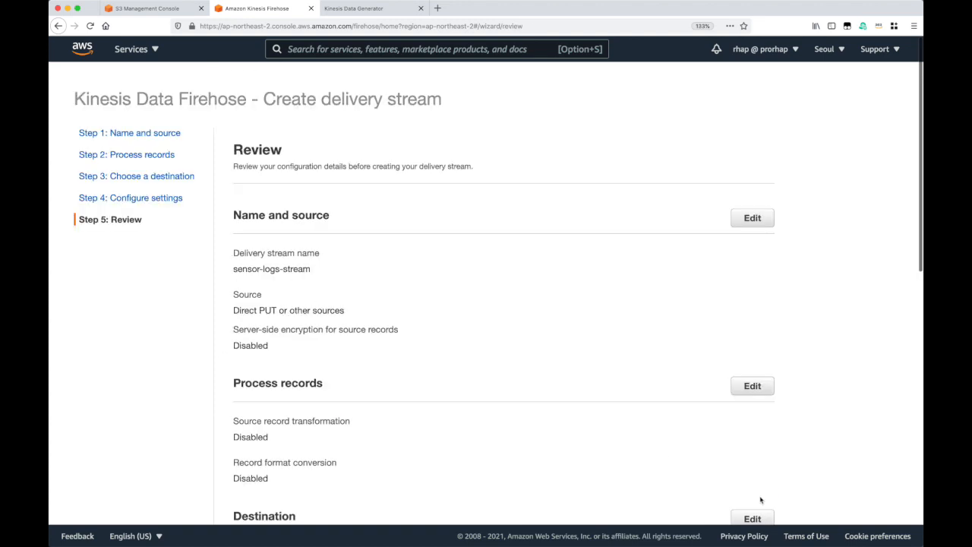
# - Review the sensor-logs-stream configuration and create the delivery stream
pyautogui.scroll(-10, 701, 457)
pyautogui.scroll(-3, 701, 456)
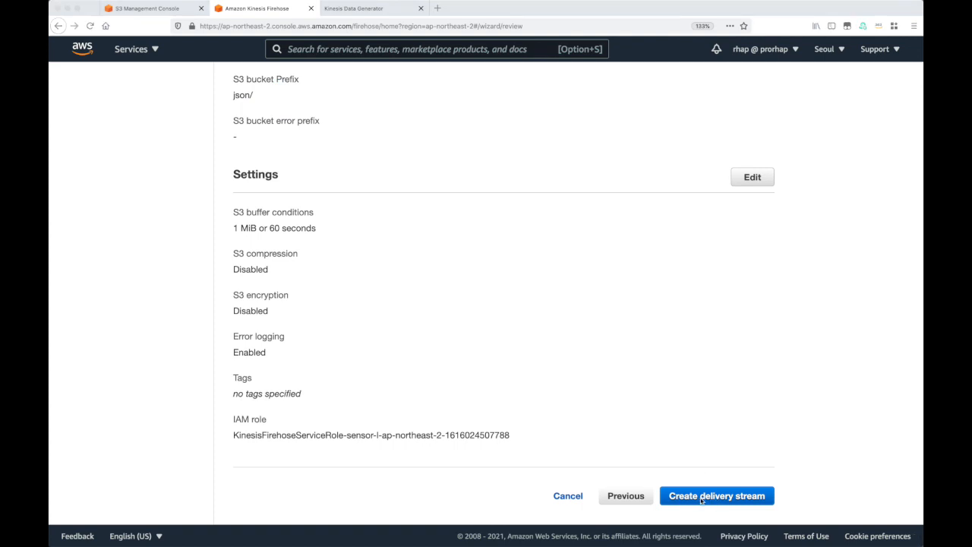
pyautogui.click(702, 498)
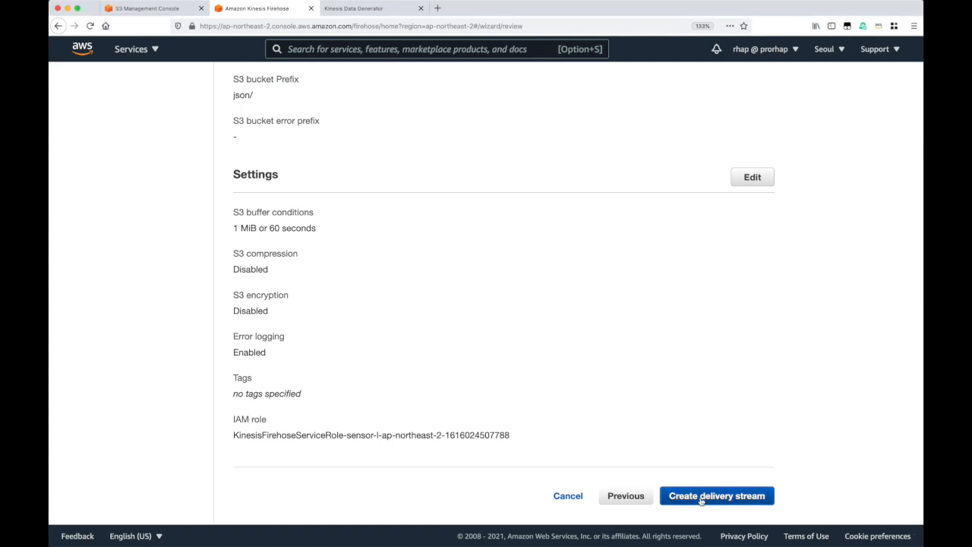
pyautogui.click(700, 499)
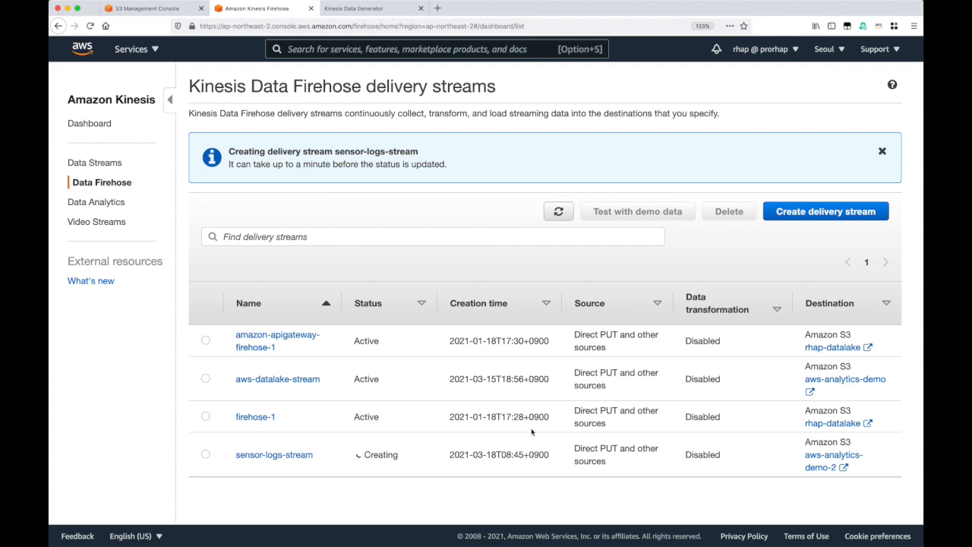
pyautogui.scroll(-1, 531, 429)
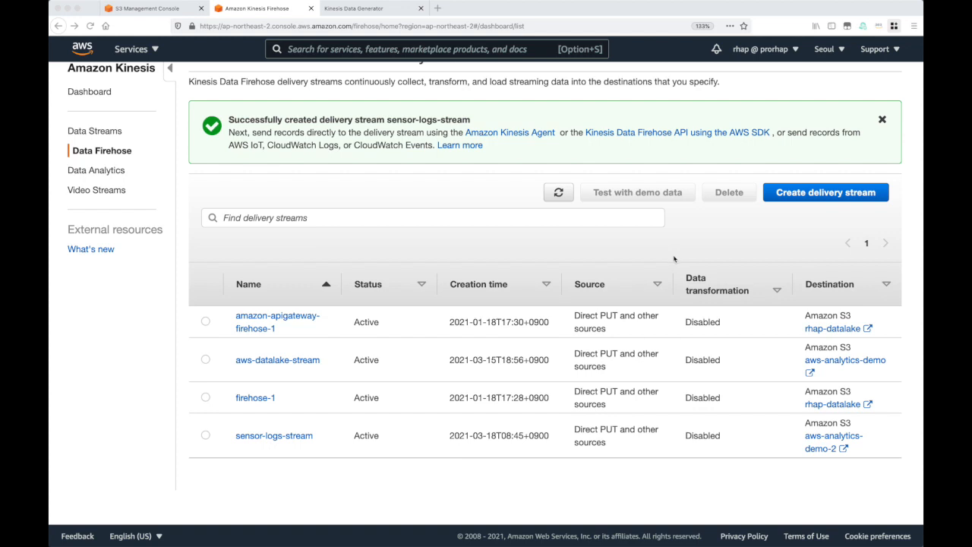
# - Switch to the Amazon Kinesis Data Generator, enter the account password, and sign in
pyautogui.click(375, 9)
pyautogui.click(721, 53)
pyautogui.write('•')
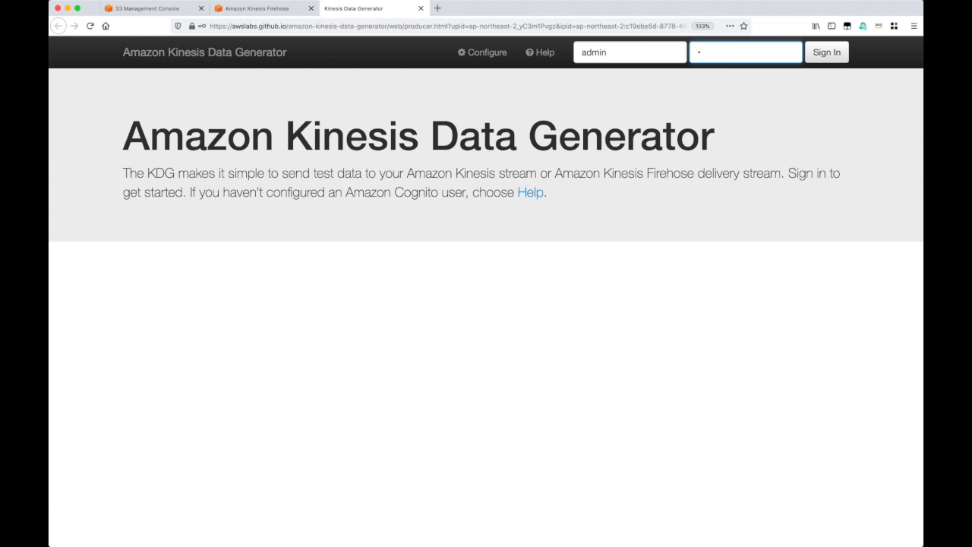
pyautogui.click(823, 52)
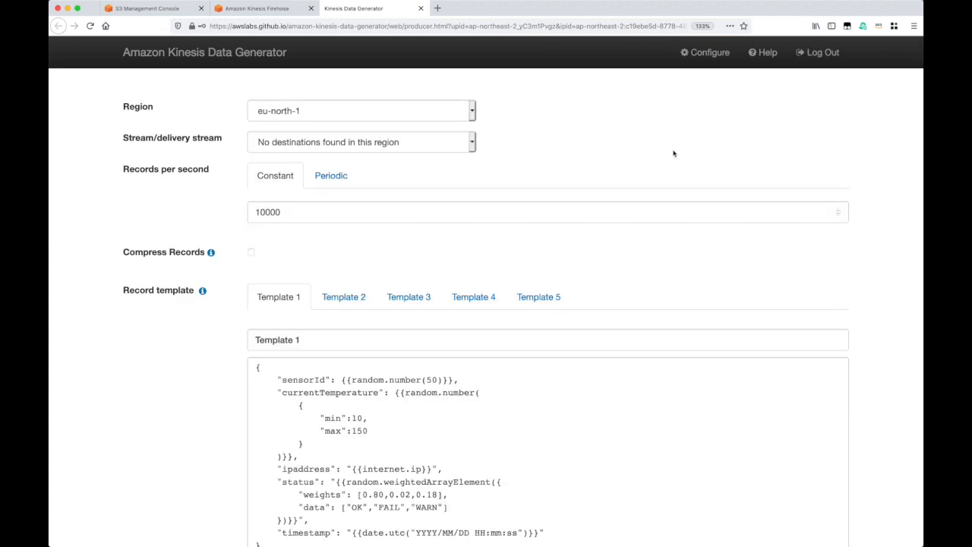
# - Set the generator's region to ap-northeast-2 and its delivery stream to sensor-logs-stream
pyautogui.click(380, 118)
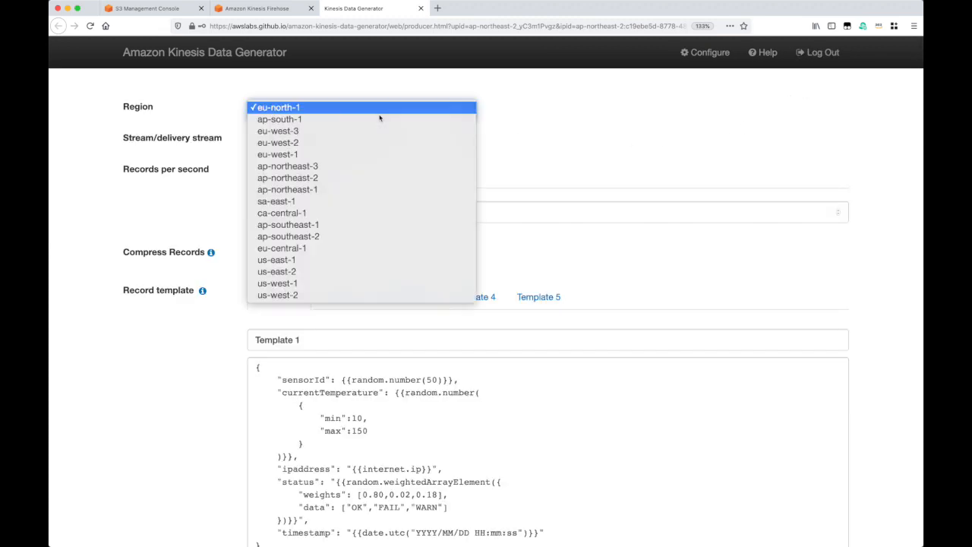
pyautogui.click(338, 183)
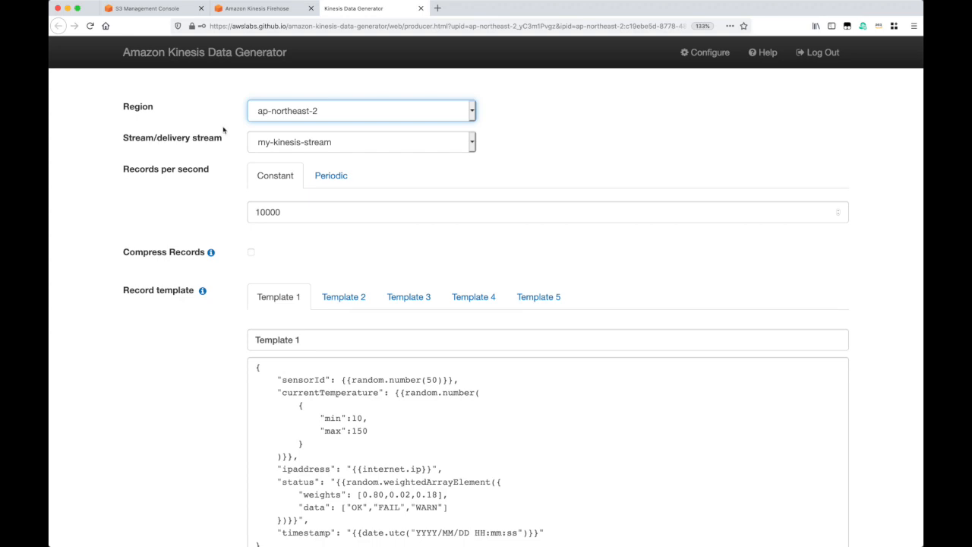
pyautogui.click(285, 139)
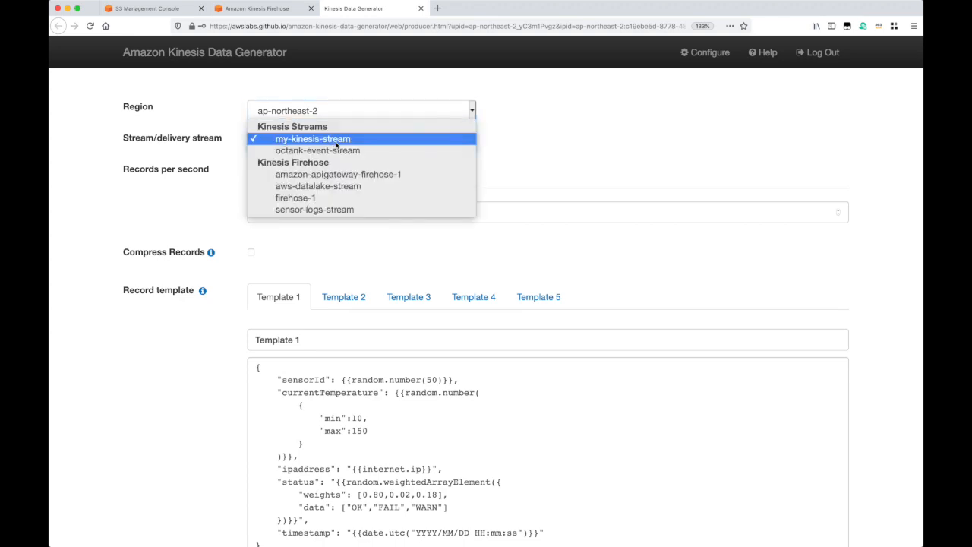
pyautogui.click(326, 212)
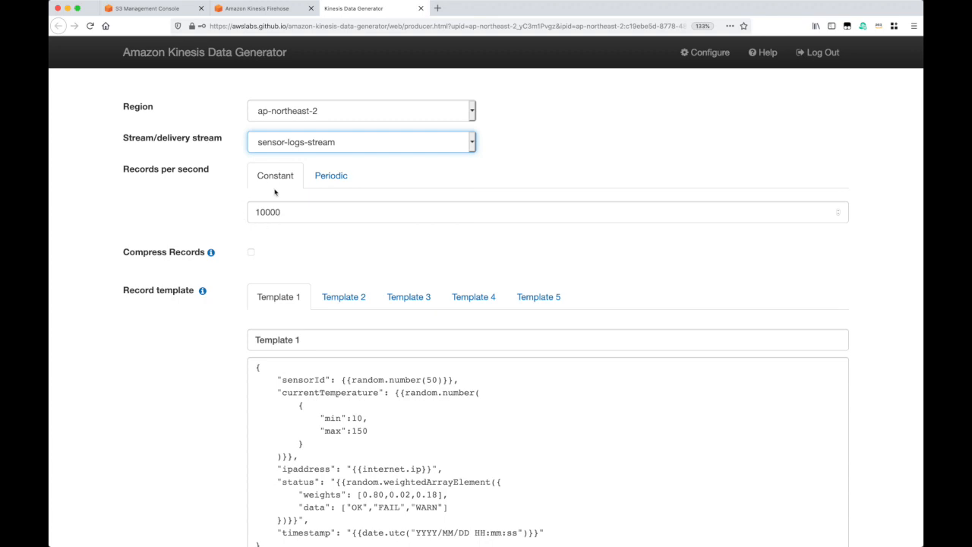
# - Examine the fields of record Template 1: sensorId, currentTemperature, ipaddress, the weighted status values and the timestamp format
pyautogui.scroll(-3, 319, 242)
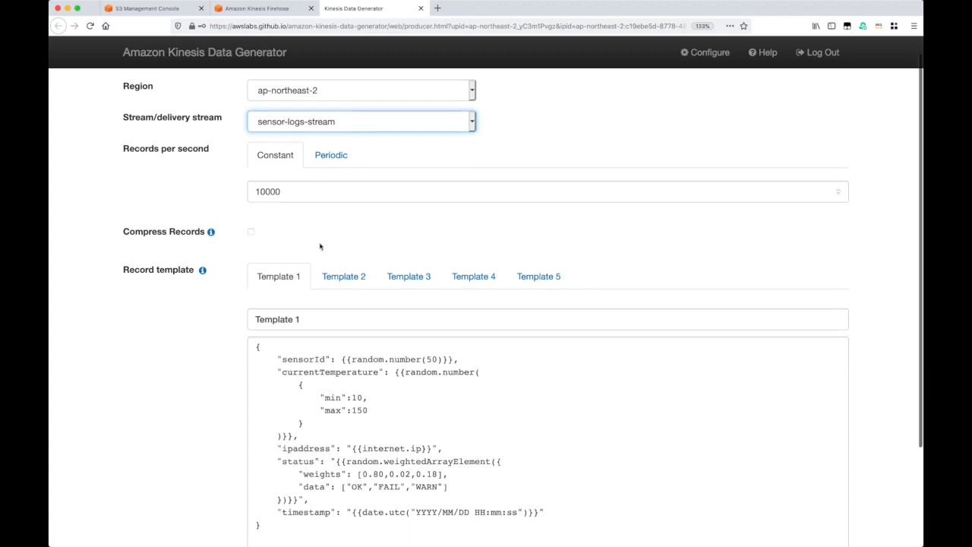
pyautogui.scroll(-1, 320, 243)
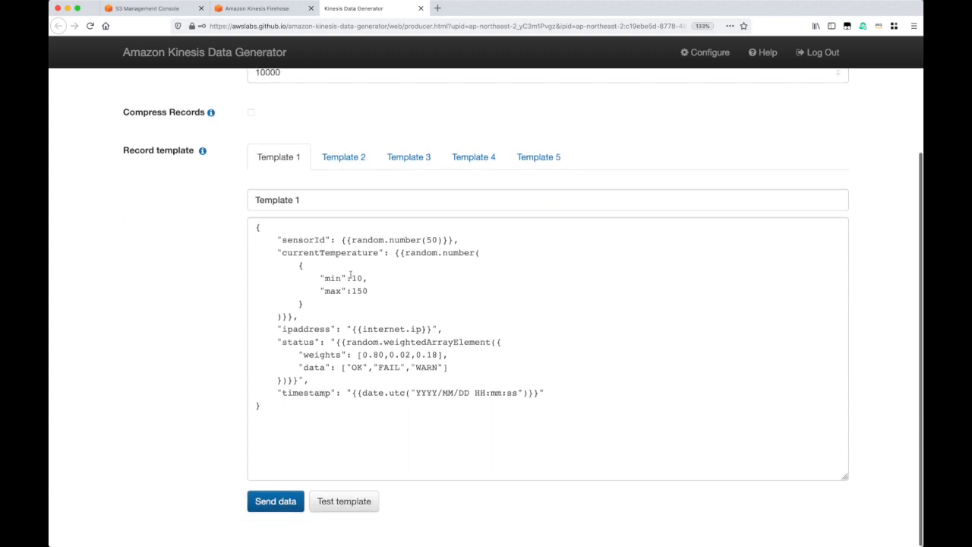
pyautogui.doubleClick(301, 239)
pyautogui.doubleClick(322, 252)
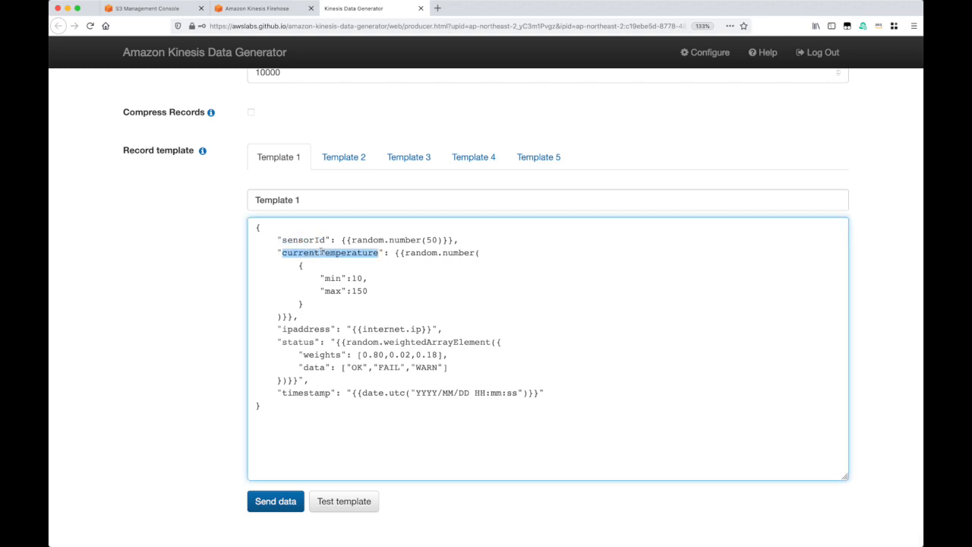
pyautogui.doubleClick(304, 330)
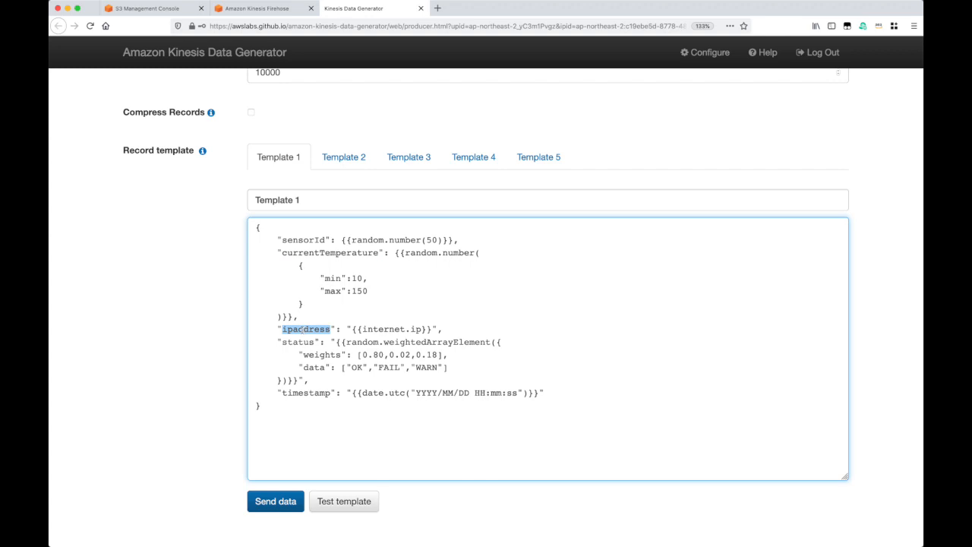
pyautogui.doubleClick(297, 342)
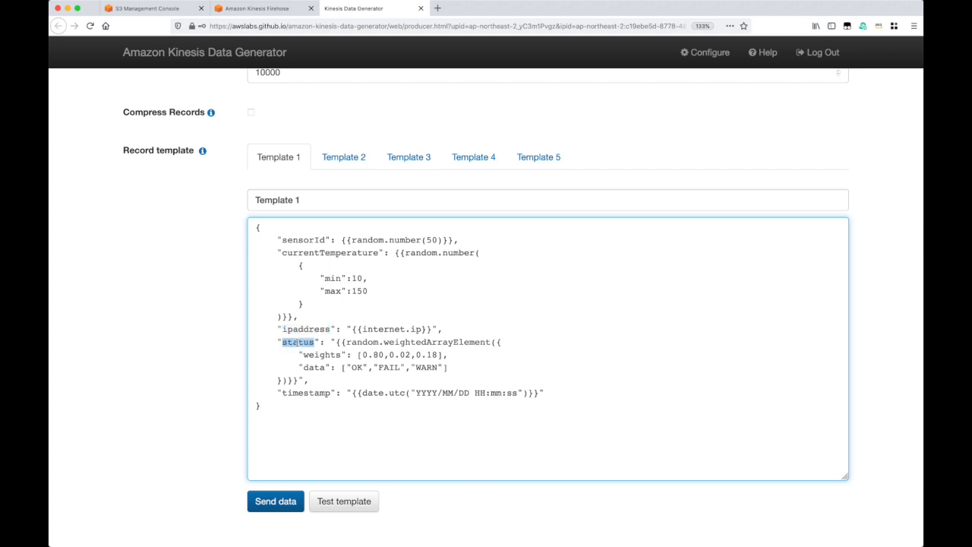
pyautogui.doubleClick(356, 367)
pyautogui.click(385, 367)
pyautogui.doubleClick(388, 367)
pyautogui.doubleClick(427, 367)
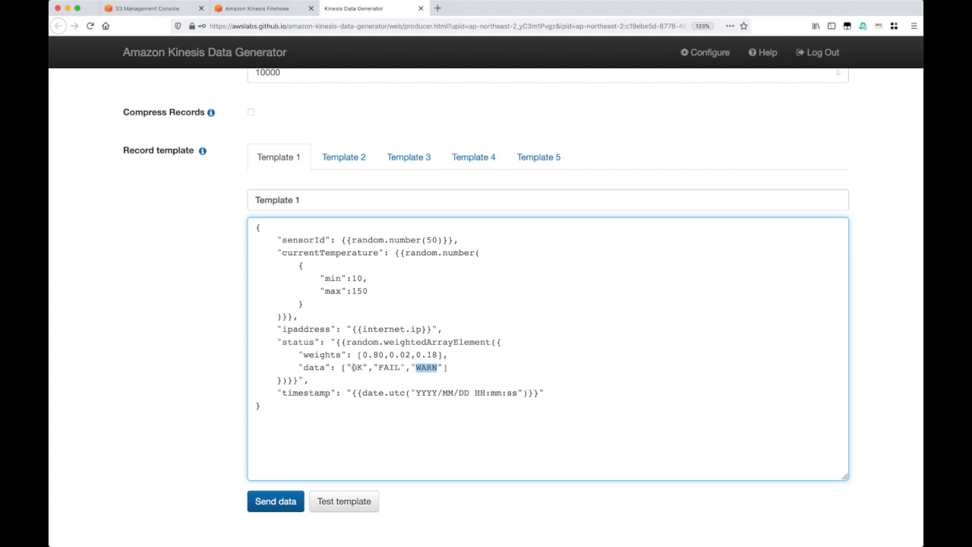
pyautogui.click(373, 354)
pyautogui.moveTo(416, 354); pyautogui.dragTo(437, 354)
pyautogui.moveTo(417, 392); pyautogui.dragTo(519, 393)
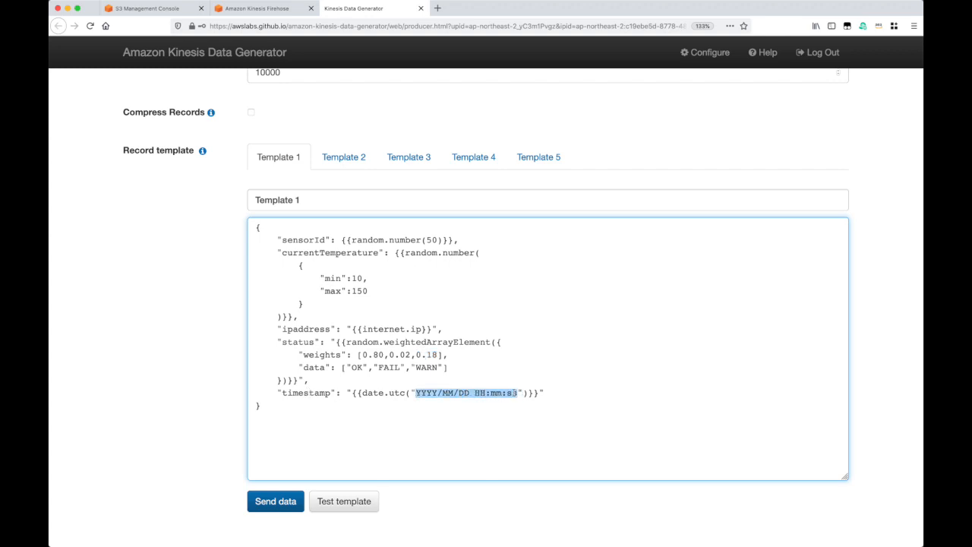
pyautogui.click(493, 370)
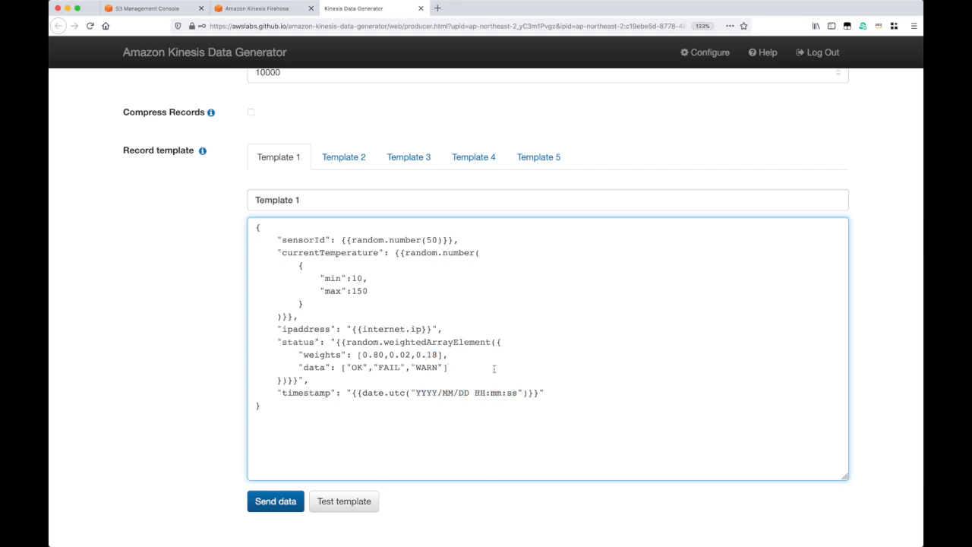
# - Test the record template to preview sample records, close the preview, and start sending data to the delivery stream
pyautogui.click(337, 505)
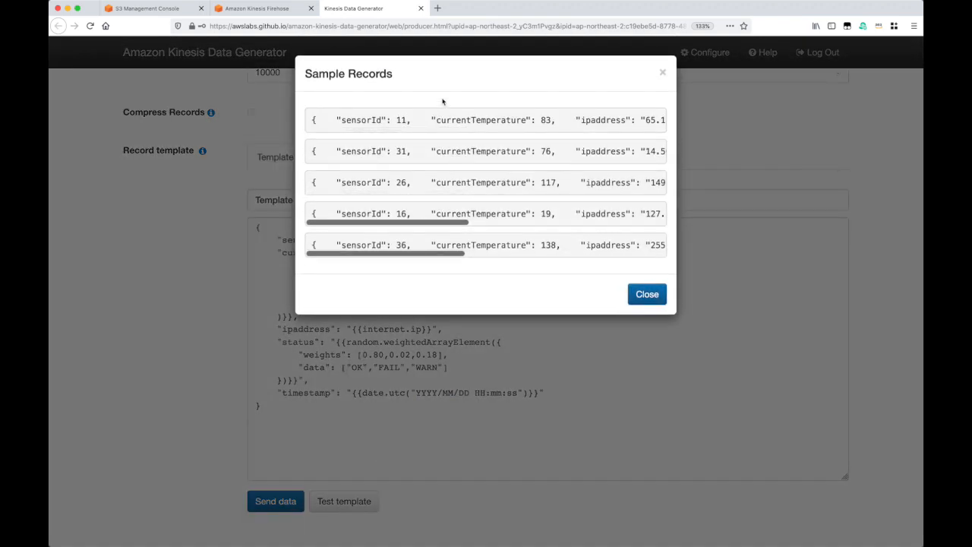
pyautogui.press('super+a')
pyautogui.click(448, 144)
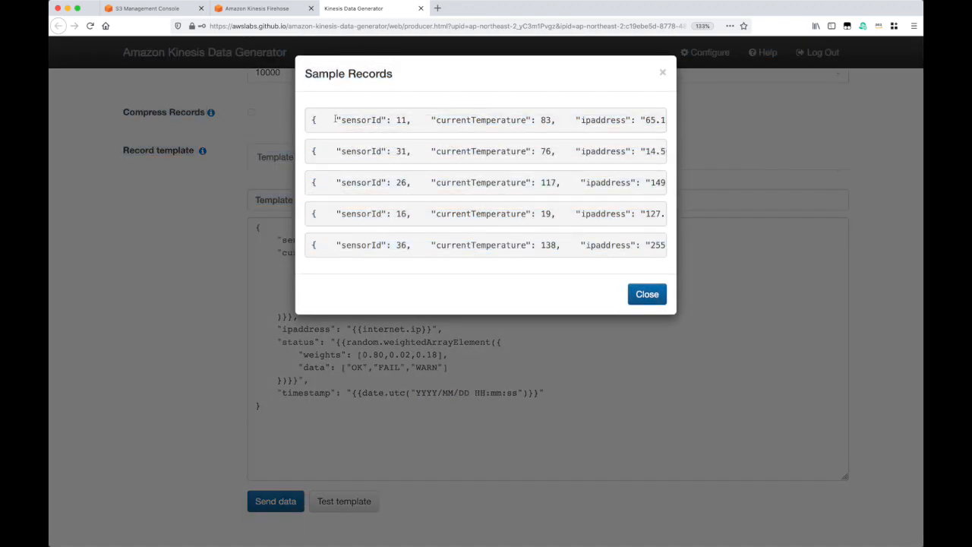
pyautogui.moveTo(313, 120); pyautogui.dragTo(642, 296)
pyautogui.click(642, 296)
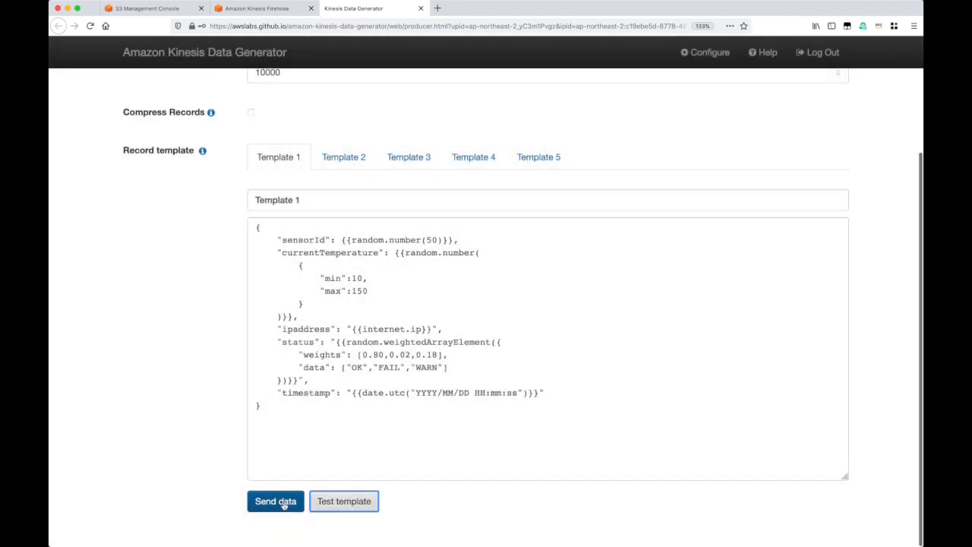
pyautogui.click(275, 505)
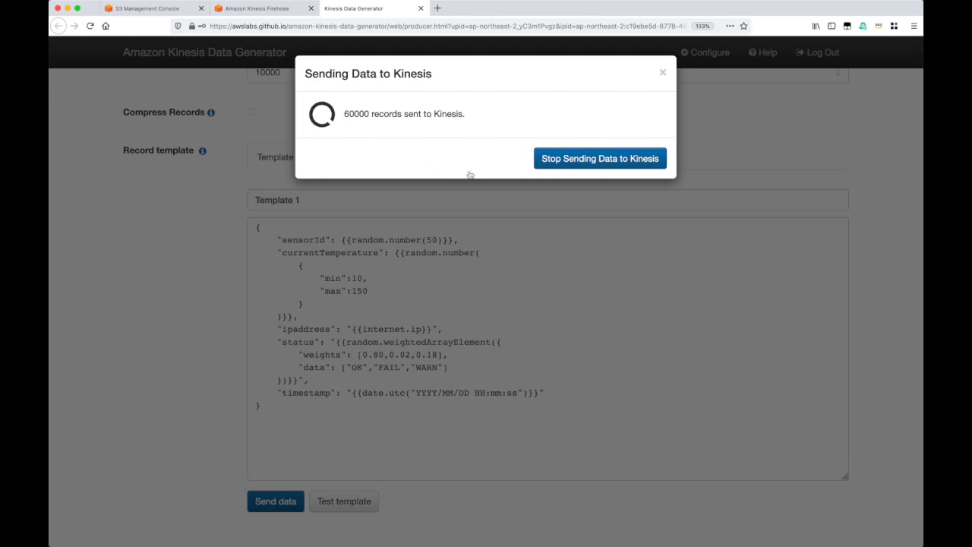
# - Switch to the text editor, examine each field of the sample JSON sensor records, and return to the Kinesis Data Generator
pyautogui.press('super+Tab')
pyautogui.click(325, 258)
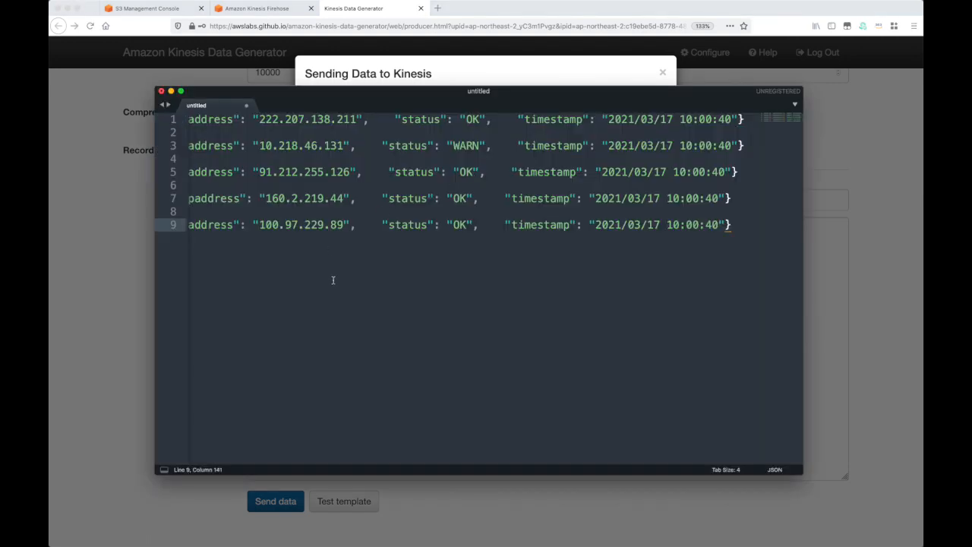
pyautogui.hscroll(-10, 342, 279)
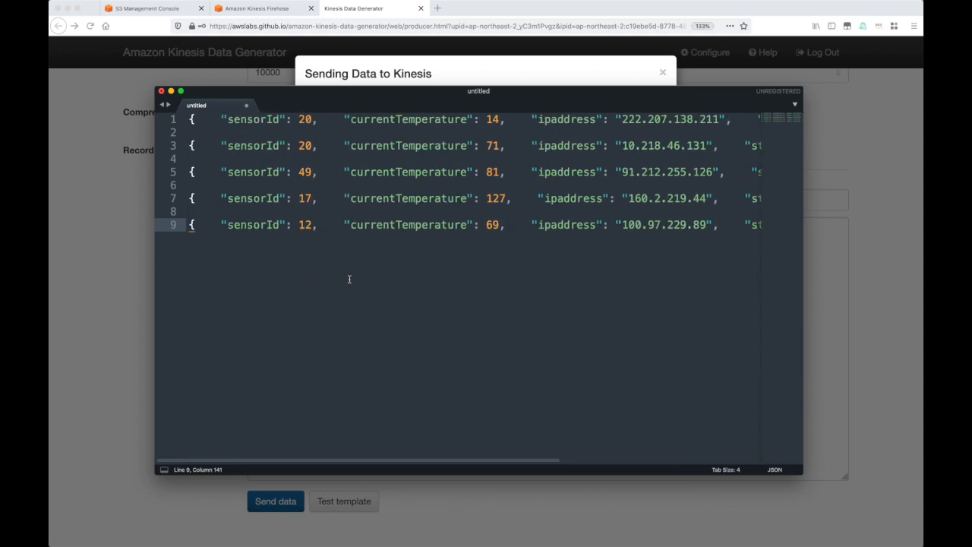
pyautogui.doubleClick(247, 121)
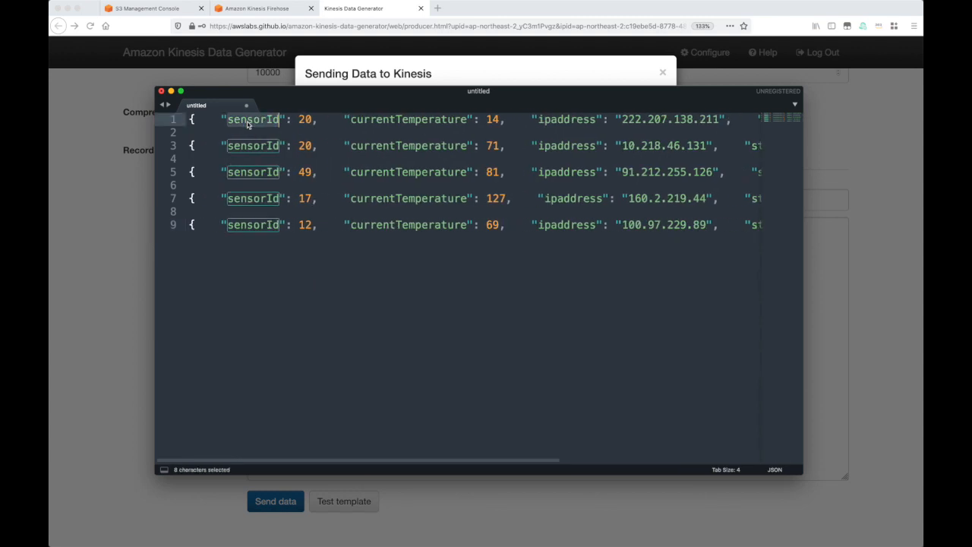
pyautogui.moveTo(305, 122); pyautogui.dragTo(299, 122)
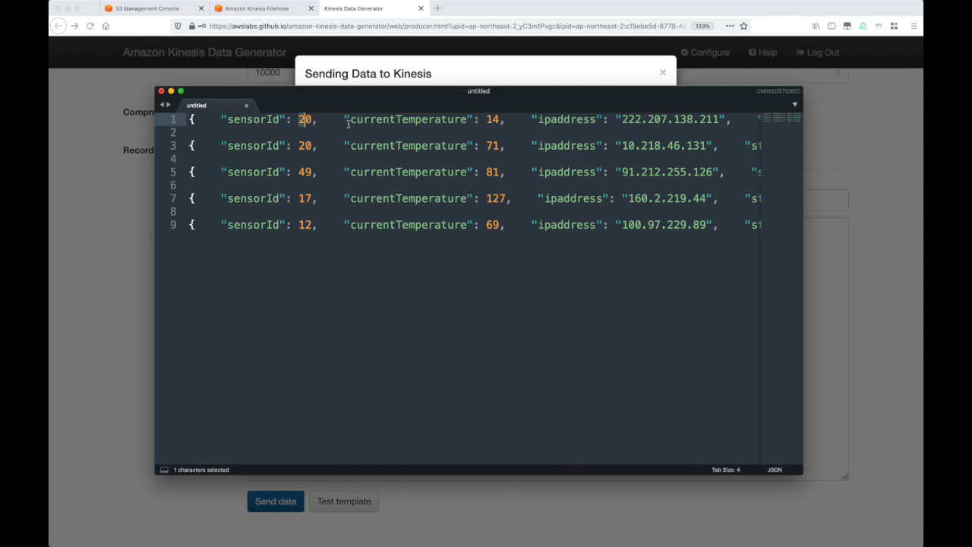
pyautogui.doubleClick(397, 120)
pyautogui.click(485, 119)
pyautogui.hscroll(5, 372, 119)
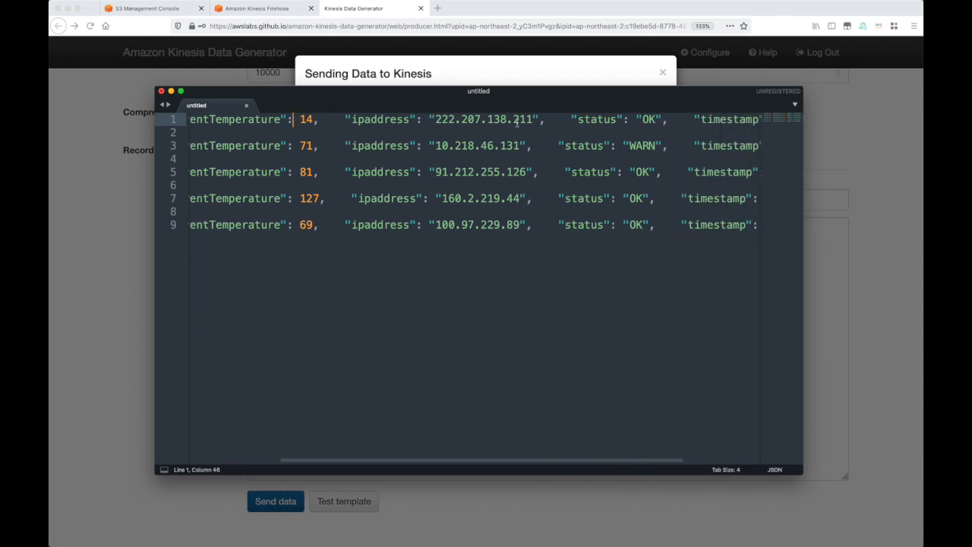
pyautogui.hscroll(4, 483, 171)
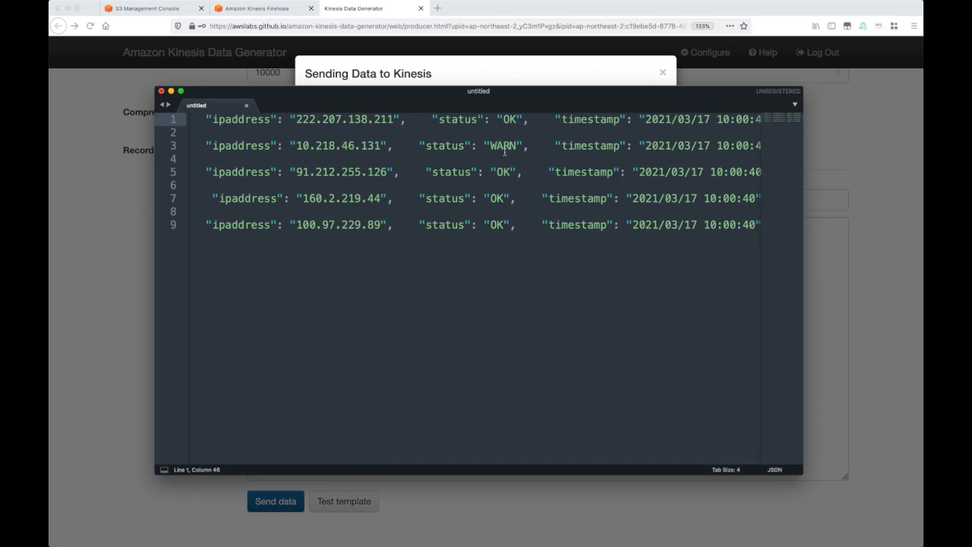
pyautogui.hscroll(1, 506, 145)
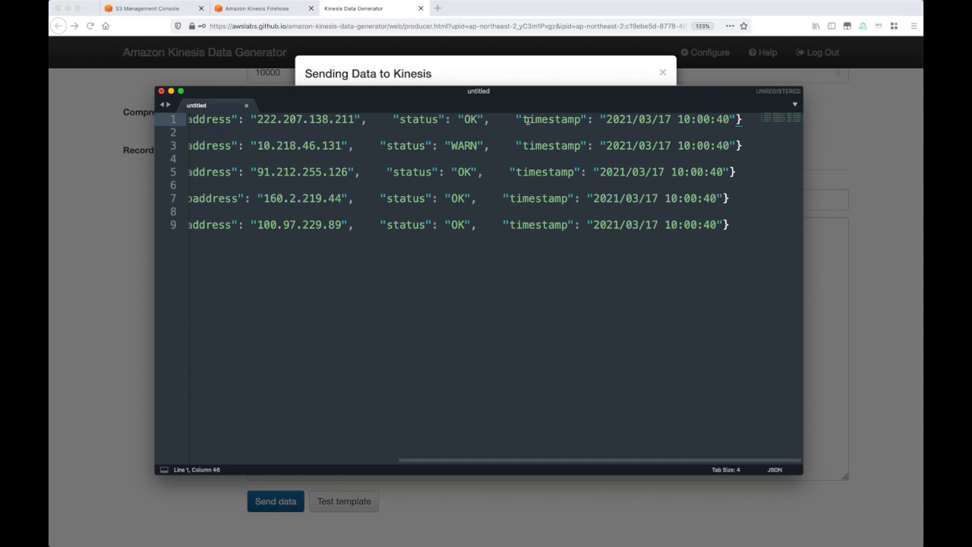
pyautogui.hscroll(-10, 511, 170)
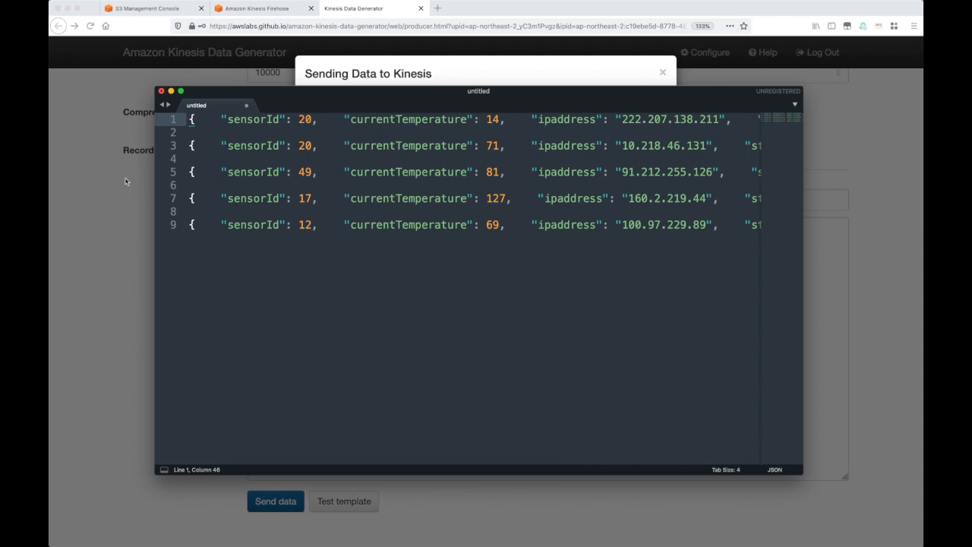
pyautogui.click(108, 124)
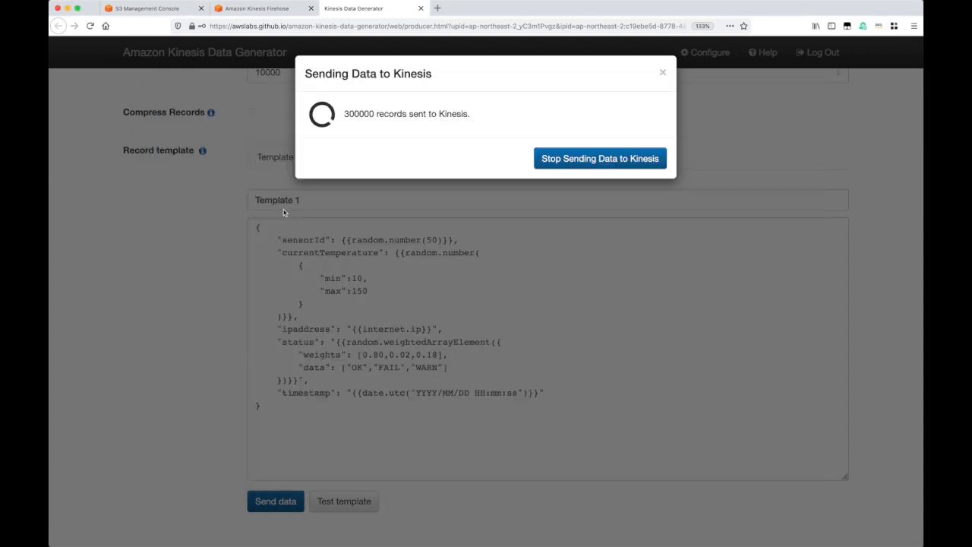
# - Return to the S3 console, refresh the aws-analytics-demo-2 bucket's object list and open the json/2021/03/18/00/ folder
pyautogui.click(152, 9)
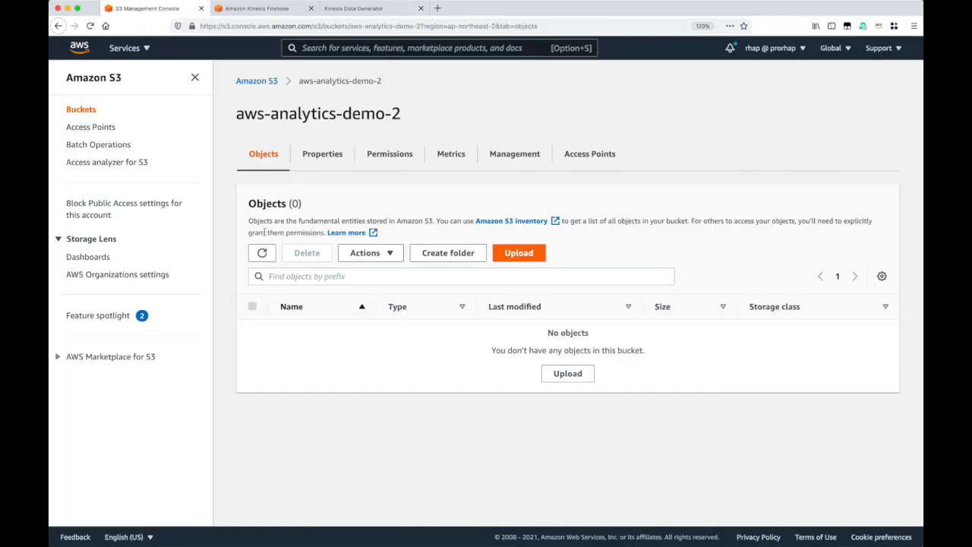
pyautogui.moveTo(258, 114); pyautogui.dragTo(410, 118)
pyautogui.click(414, 120)
pyautogui.click(261, 254)
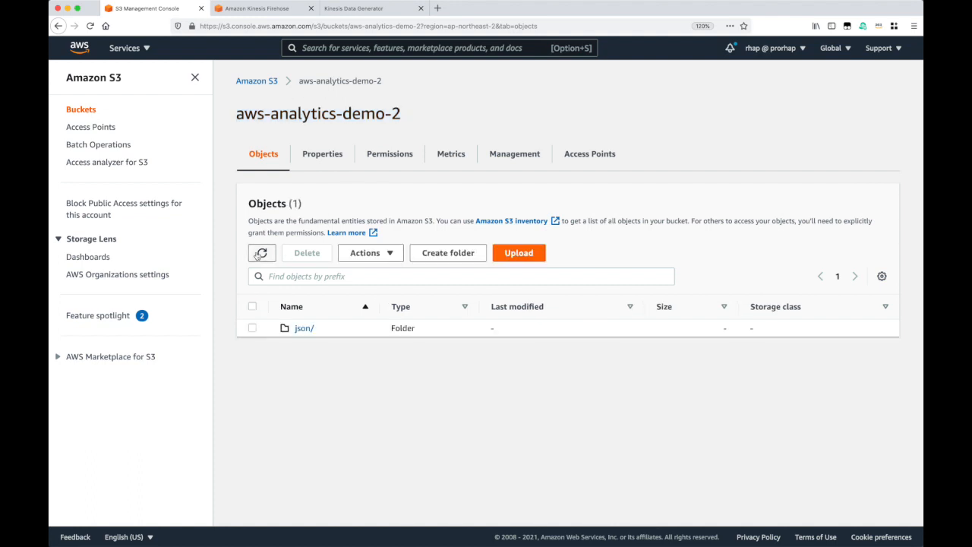
pyautogui.click(304, 329)
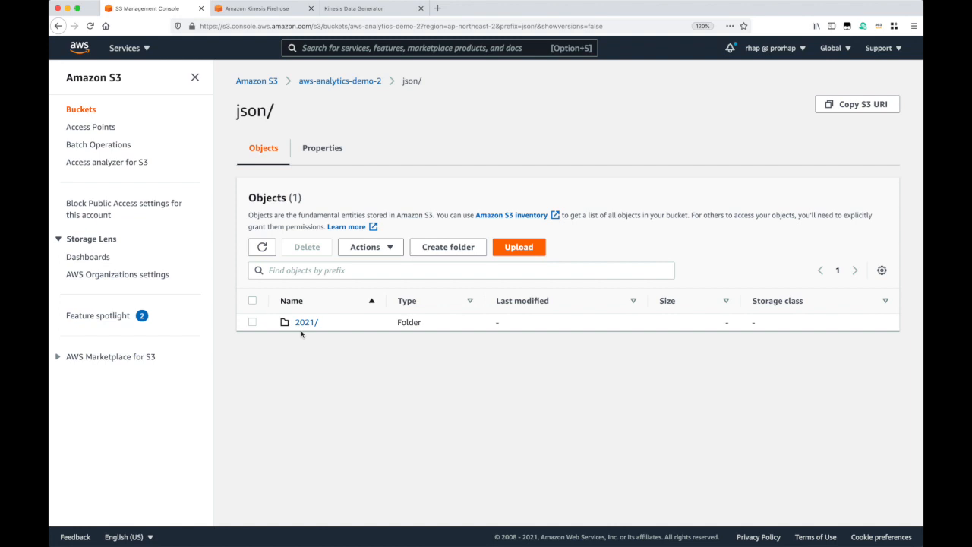
pyautogui.click(303, 325)
pyautogui.click(302, 325)
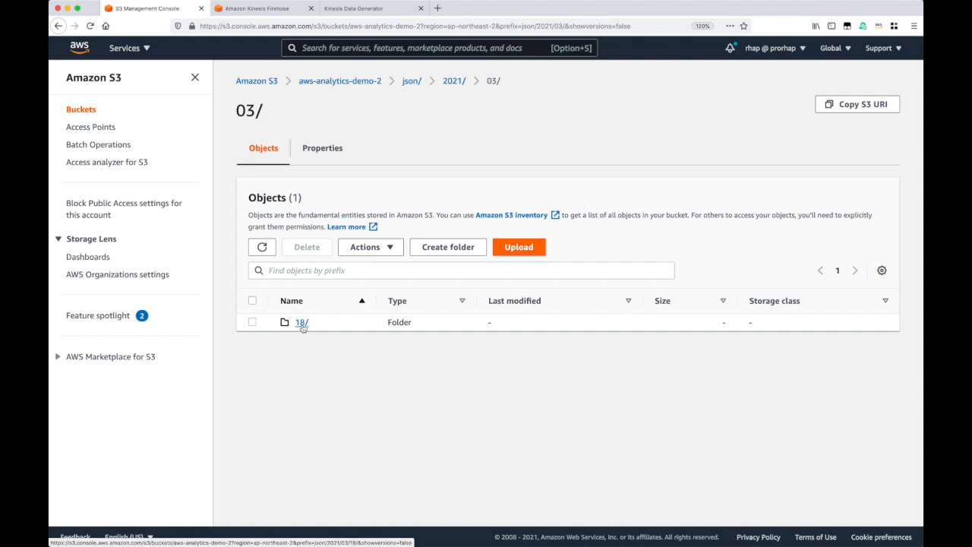
pyautogui.click(302, 325)
pyautogui.click(302, 325)
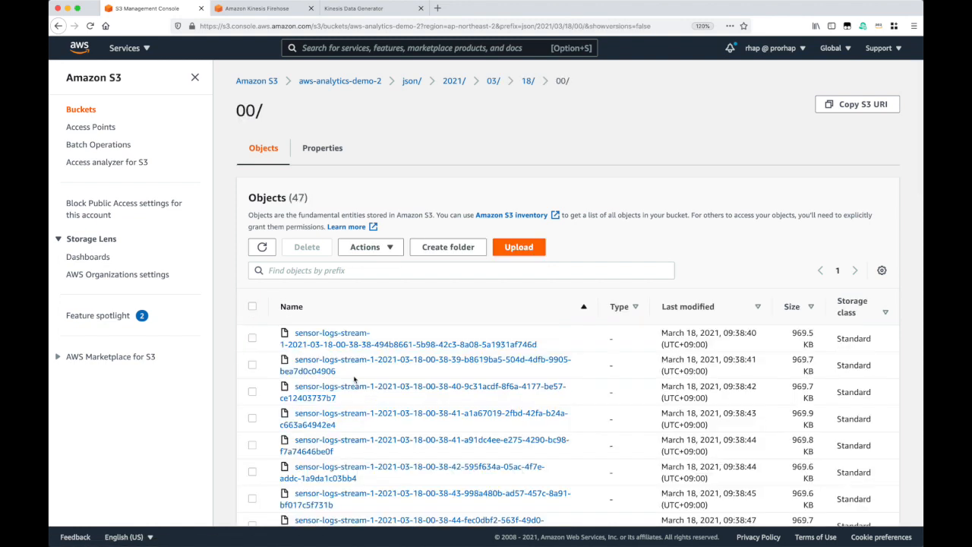
pyautogui.scroll(-4, 370, 315)
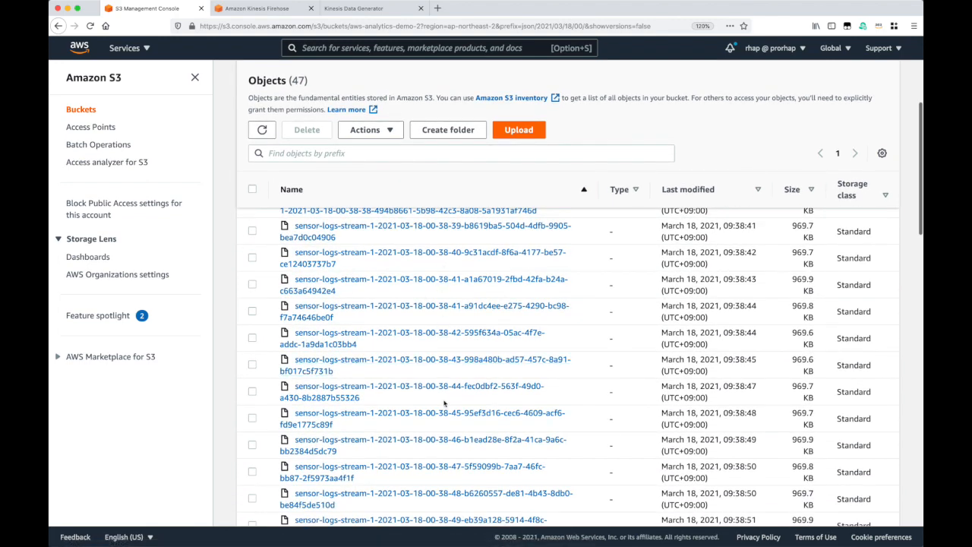
pyautogui.scroll(3, 425, 373)
pyautogui.scroll(-1, 407, 329)
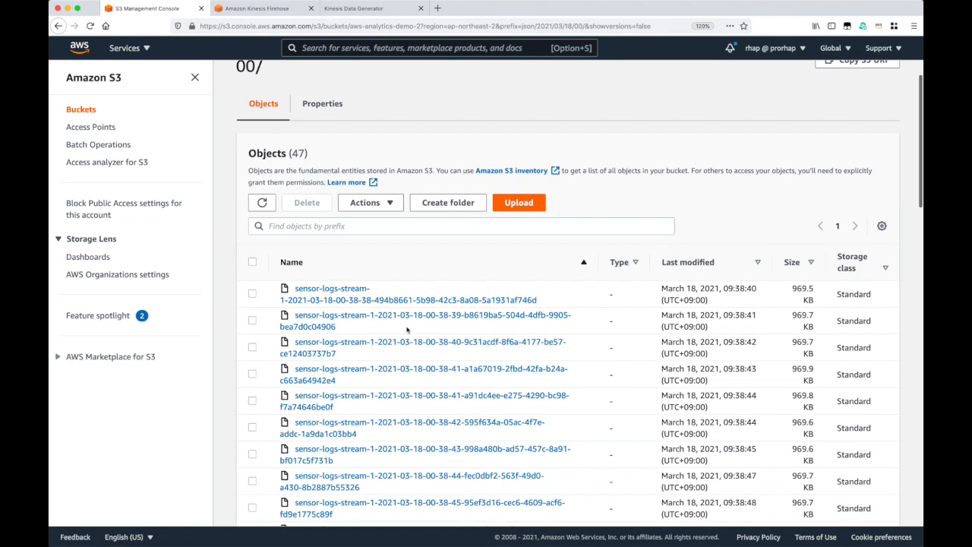
pyautogui.click(322, 321)
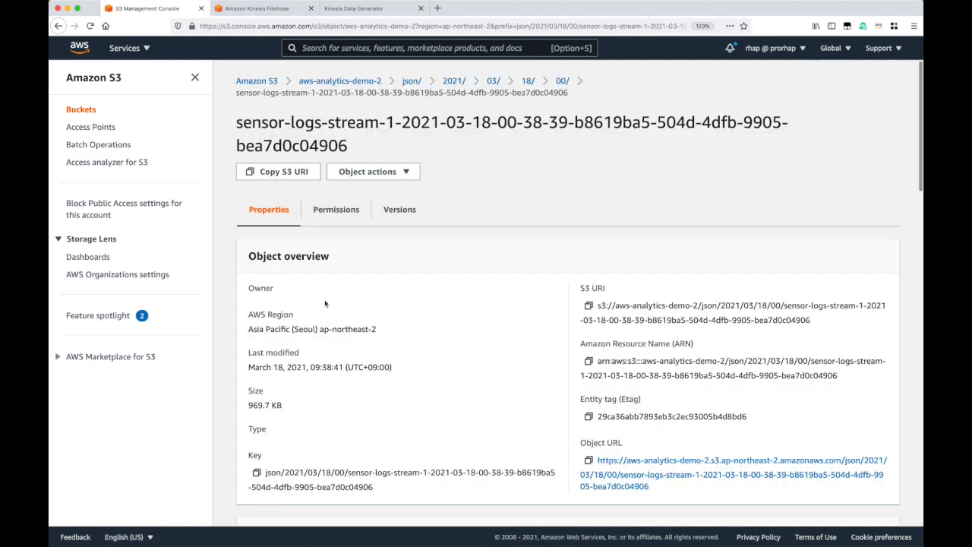
pyautogui.click(275, 172)
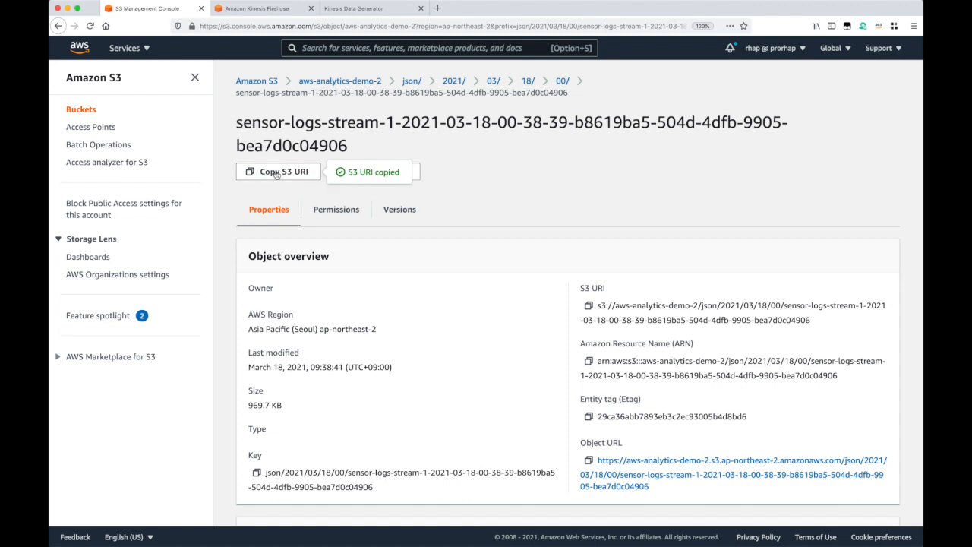
# - Switch to the terminal and download the object at the copied S3 URI into the current directory with aws s3 cp
pyautogui.press('super+Tab')
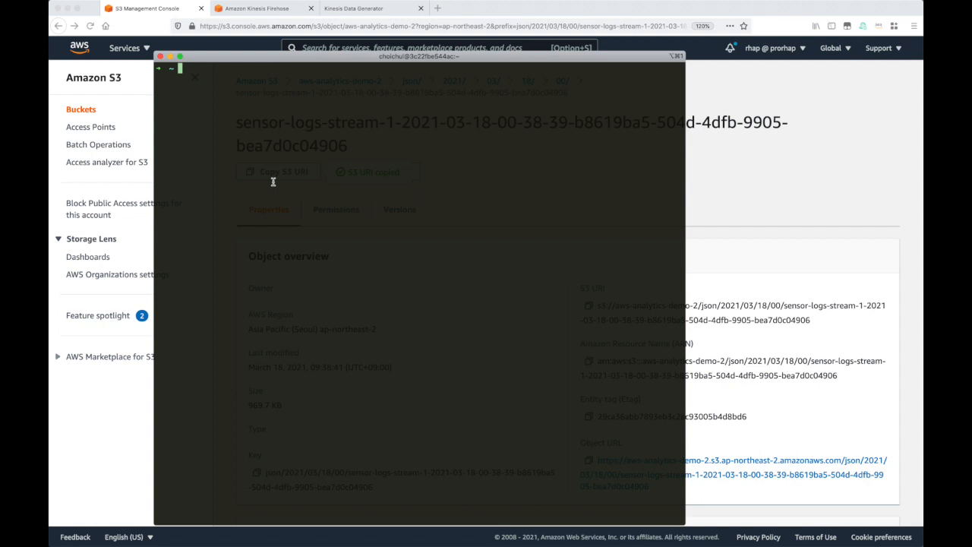
pyautogui.write('aws s3 cp')
pyautogui.press('super+v')
pyautogui.write('./')
pyautogui.press('Return')
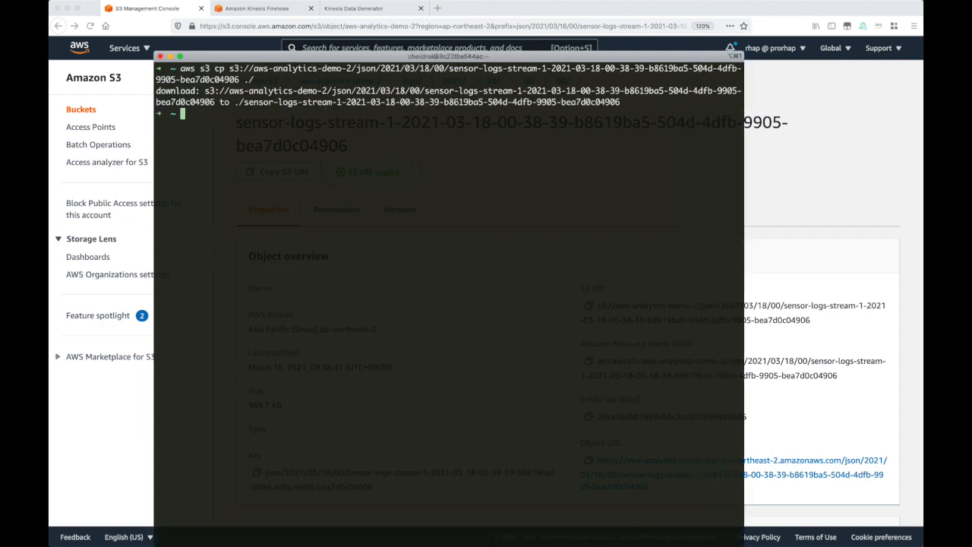
# - Show the first lines of the downloaded sensor-logs-stream file with head and examine the JSON records
pyautogui.press('Return')
pyautogui.press('Return')
pyautogui.write('head s')
pyautogui.press('Tab')
pyautogui.press('Return')
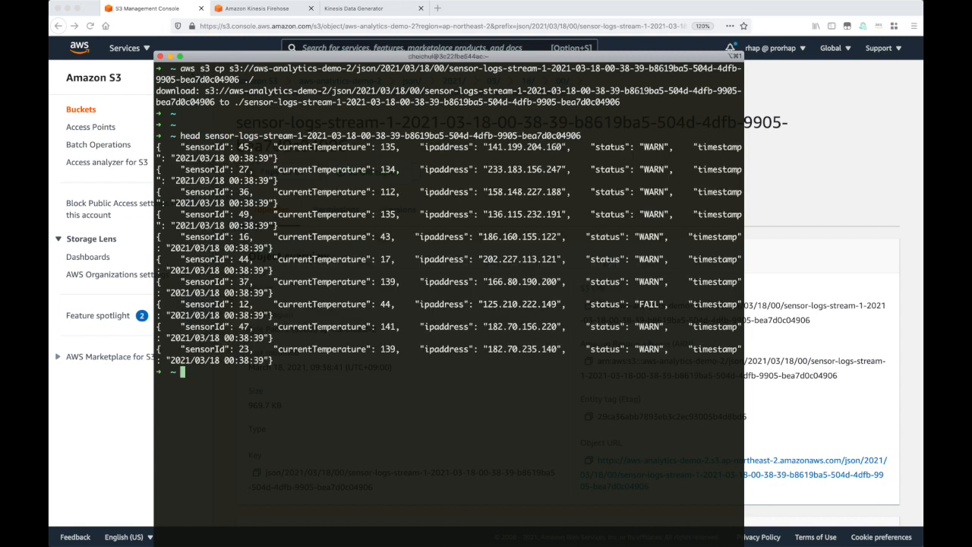
pyautogui.moveTo(158, 142); pyautogui.dragTo(306, 360)
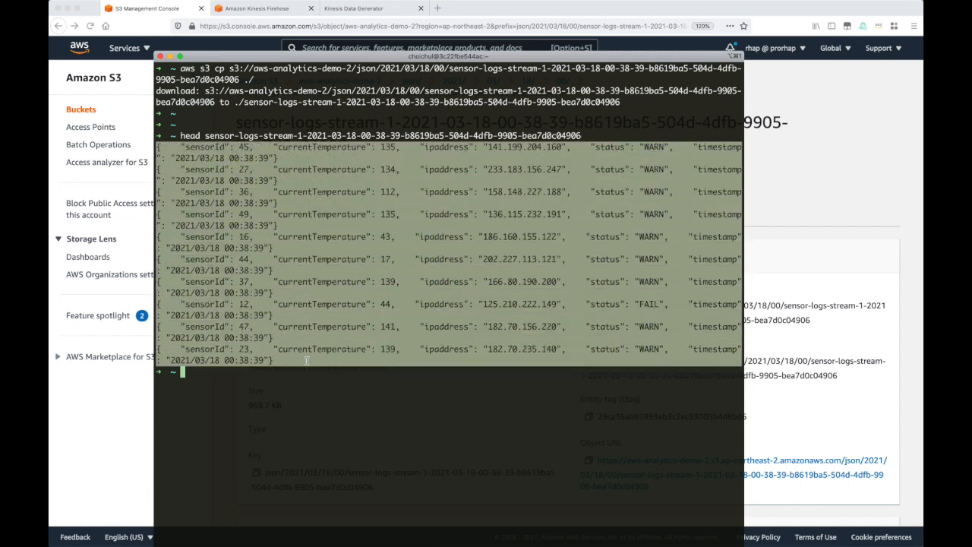
pyautogui.click(306, 363)
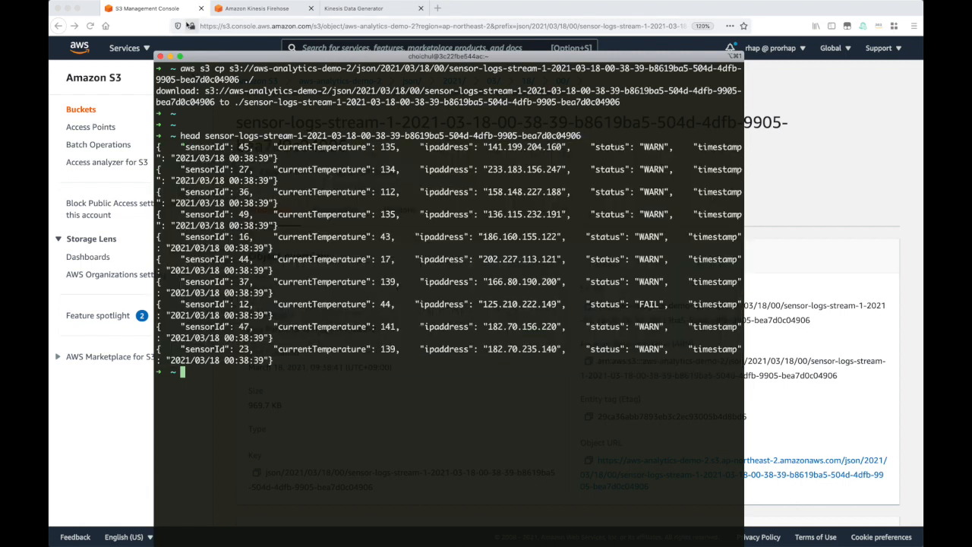
# - Switch back to the S3 console, go up to the 00/ folder and look through its sensor log objects
pyautogui.click(188, 47)
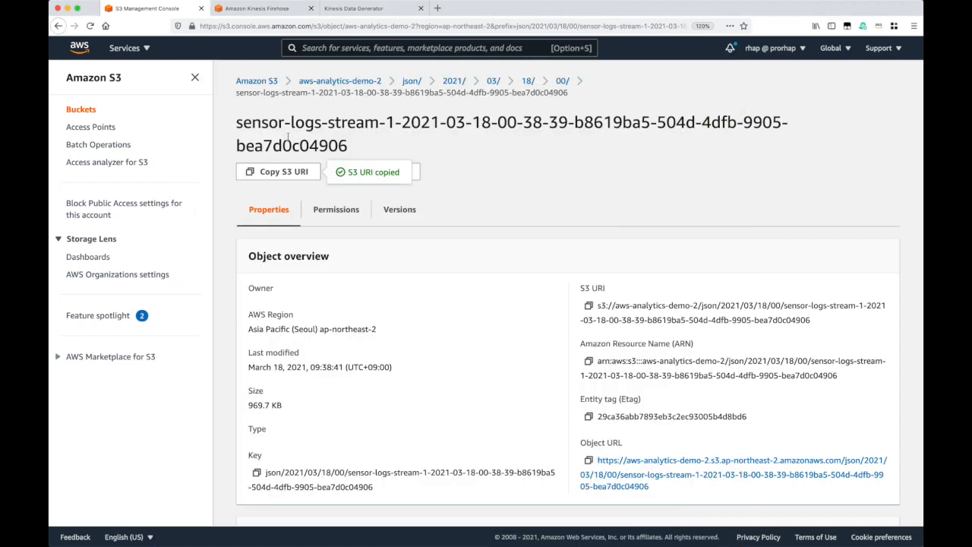
pyautogui.click(562, 80)
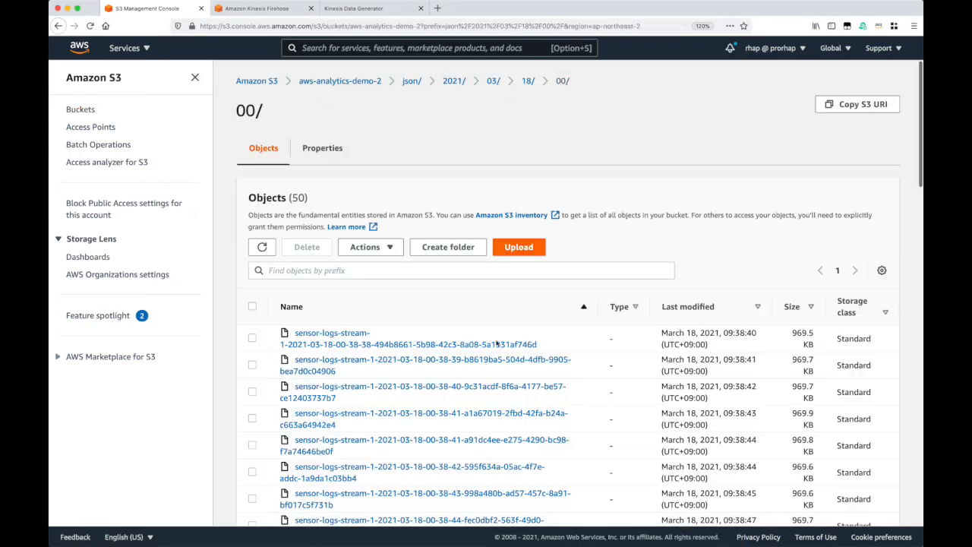
pyautogui.scroll(-5, 483, 366)
pyautogui.scroll(3, 483, 366)
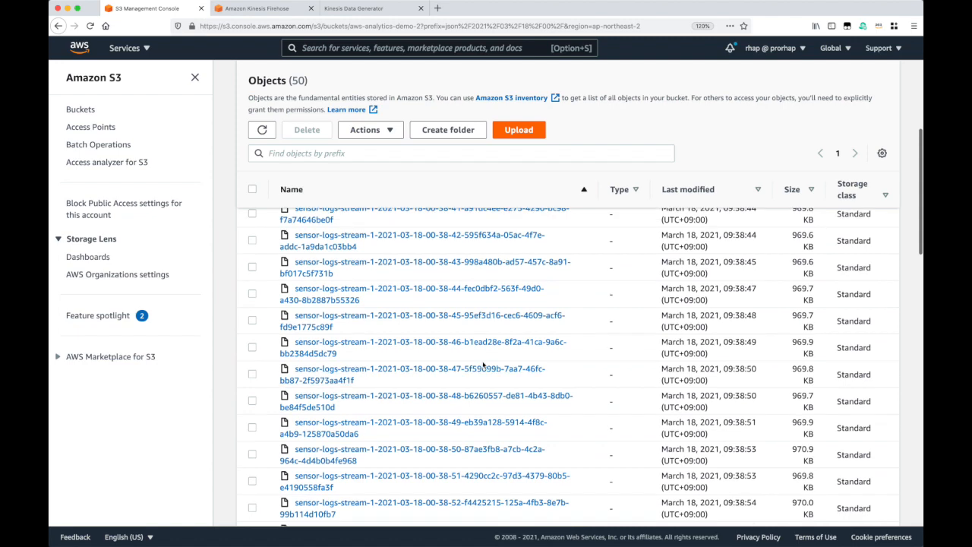
pyautogui.scroll(3, 483, 366)
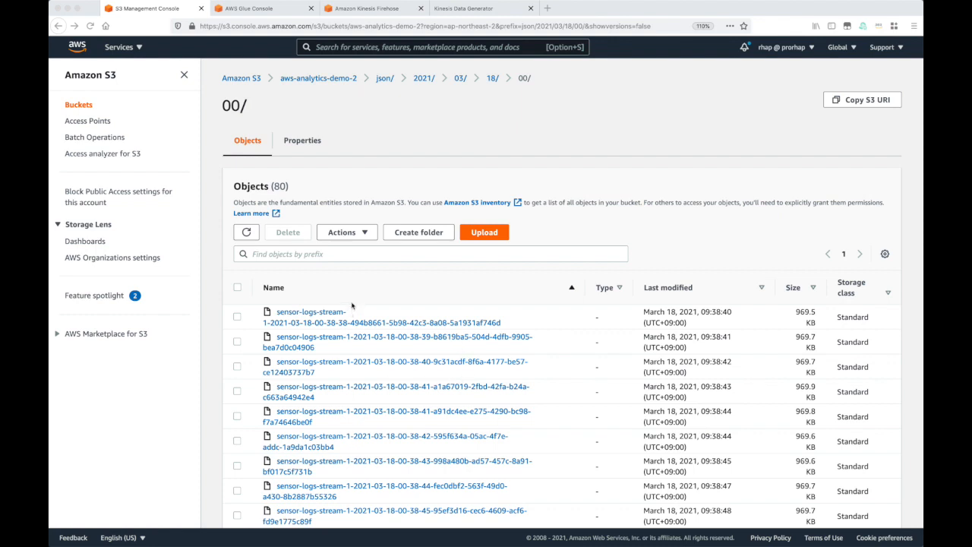
# - Open the aws-analytics-demo bucket from the bucket list and browse to its json/2021/03/16/ folder
pyautogui.click(337, 79)
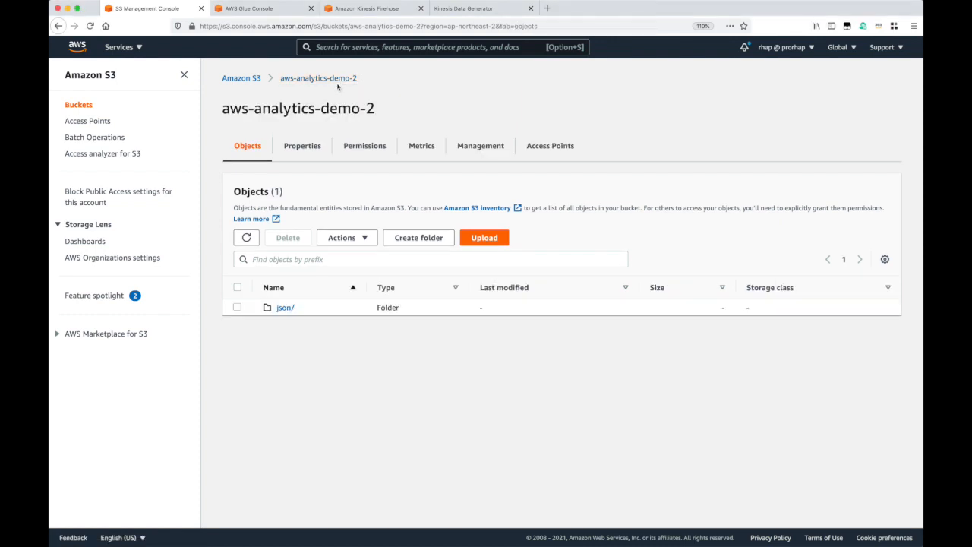
pyautogui.click(247, 79)
pyautogui.click(310, 206)
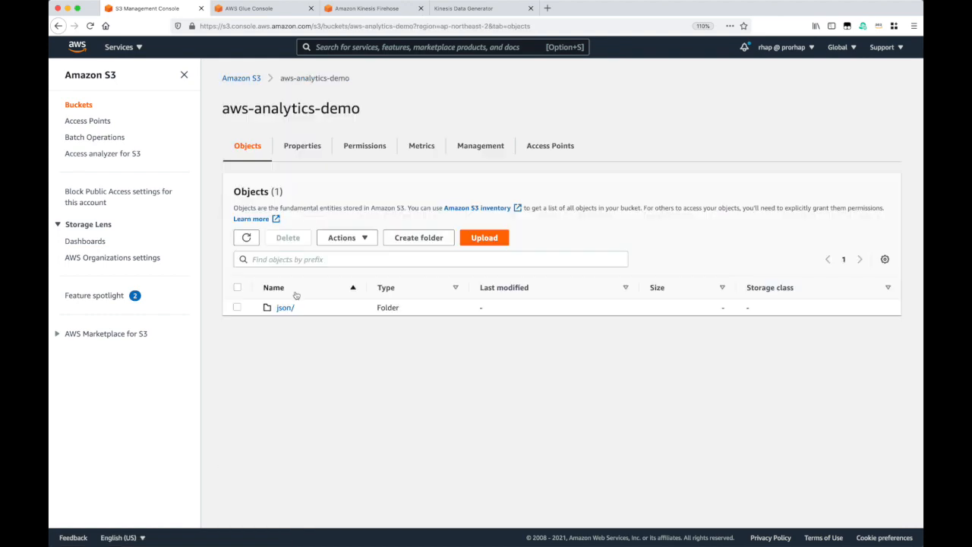
pyautogui.click(282, 308)
pyautogui.click(285, 303)
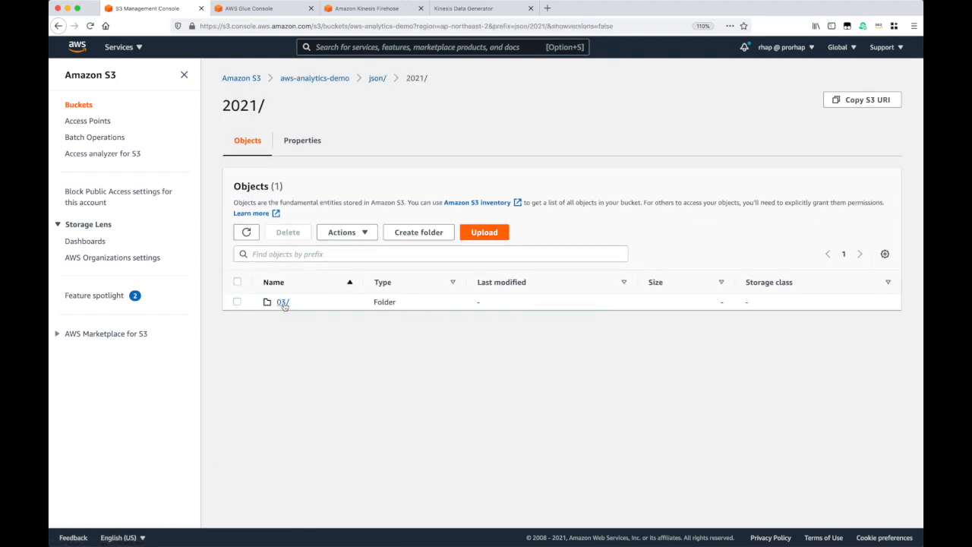
pyautogui.click(282, 303)
pyautogui.click(283, 303)
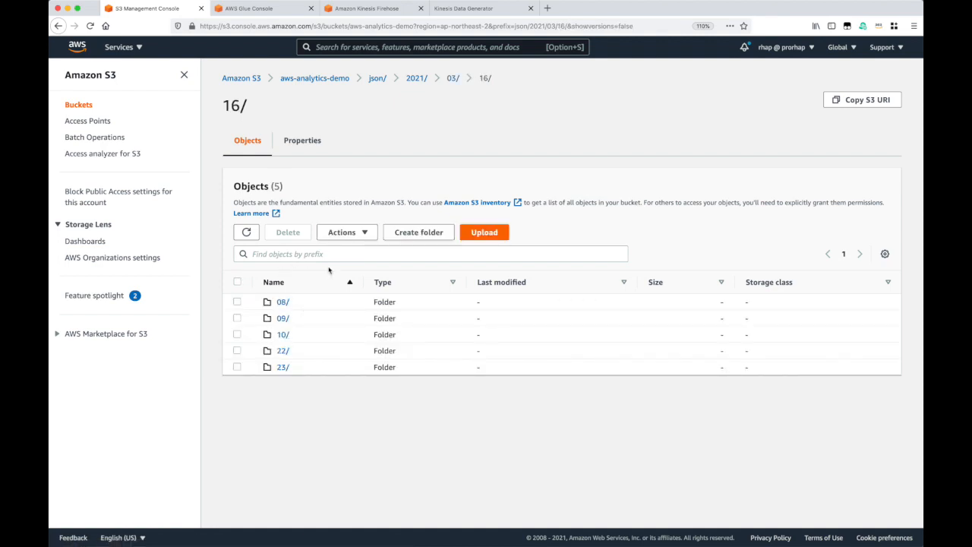
# - Close the Kinesis Data Generator, search the AWS services for glue and open the Crawlers page of AWS Glue
pyautogui.click(530, 9)
pyautogui.click(347, 47)
pyautogui.write('glue')
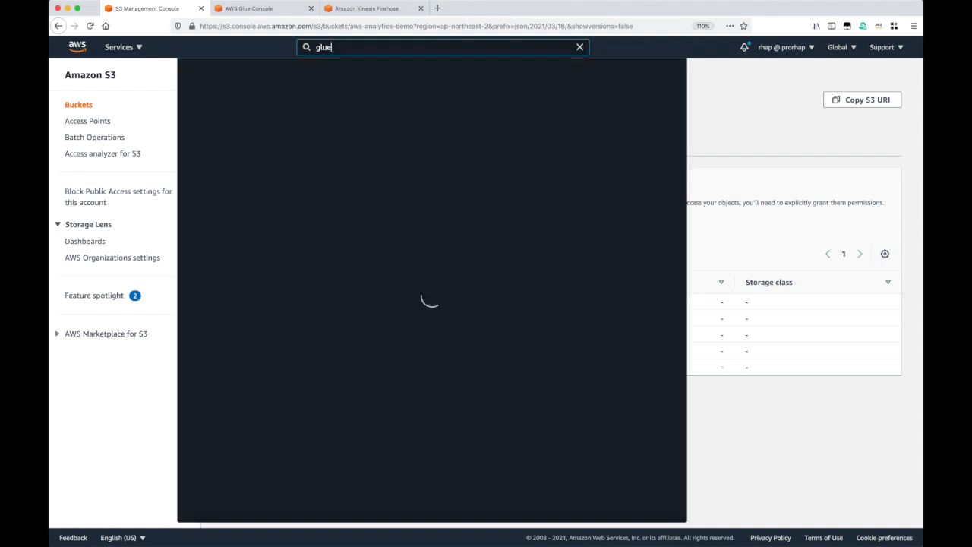
pyautogui.click(372, 130)
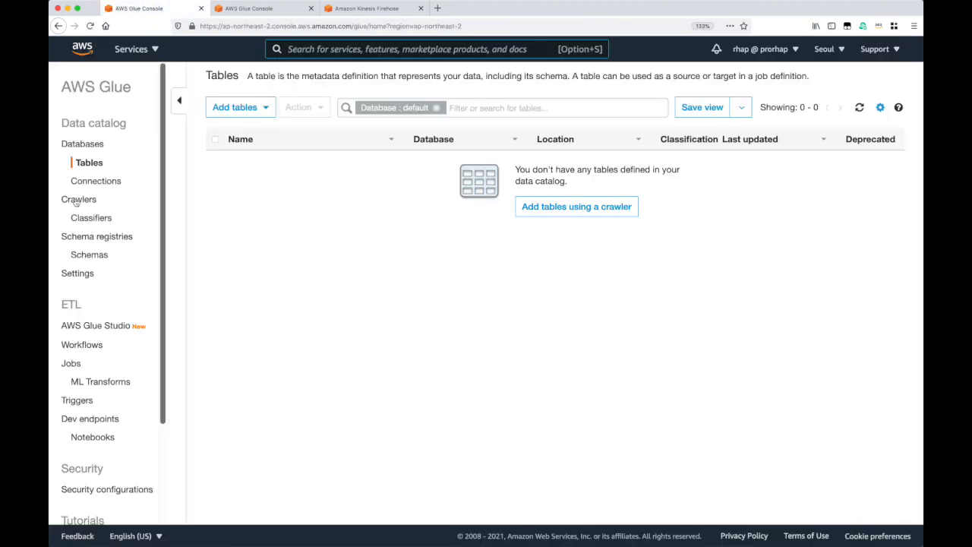
pyautogui.click(76, 200)
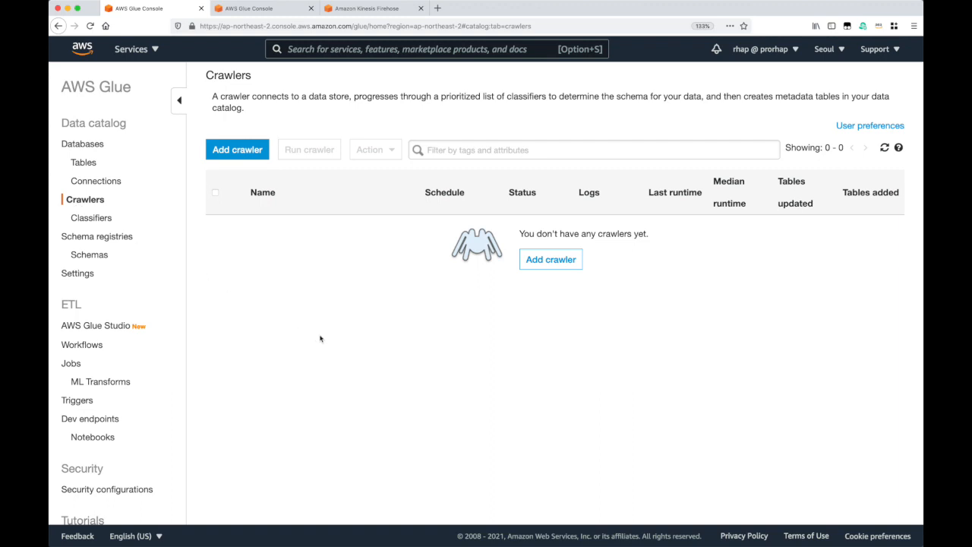
# - Add a crawler named sensor-logs-crawler with Data stores as its source type and Crawl all folders for repeat crawls
pyautogui.click(243, 152)
pyautogui.click(400, 165)
pyautogui.write('sensor')
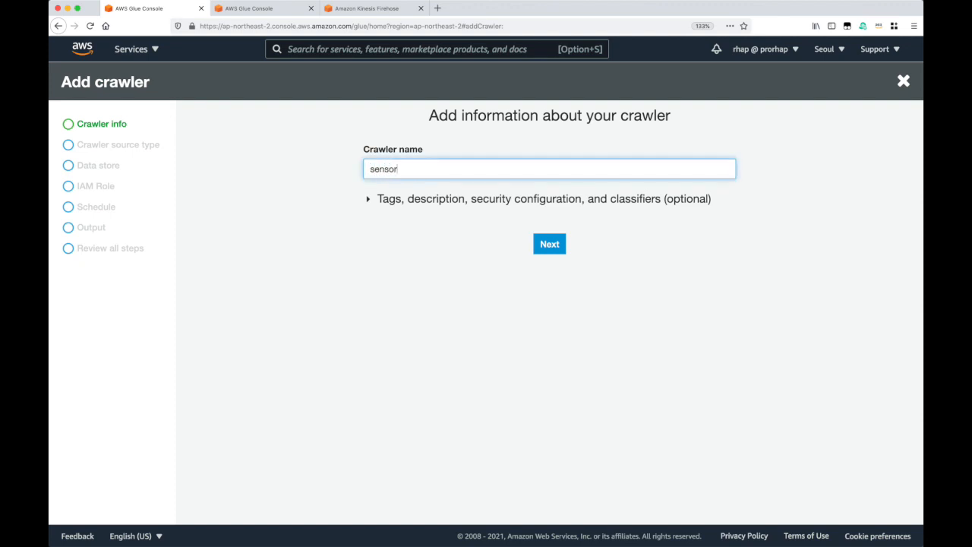
pyautogui.write('-logs-crawler')
pyautogui.click(558, 247)
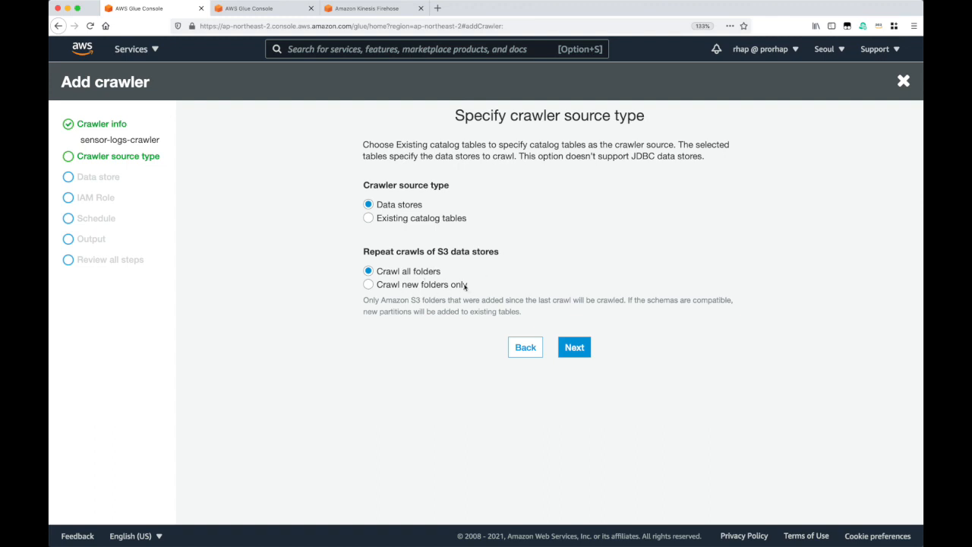
pyautogui.click(572, 349)
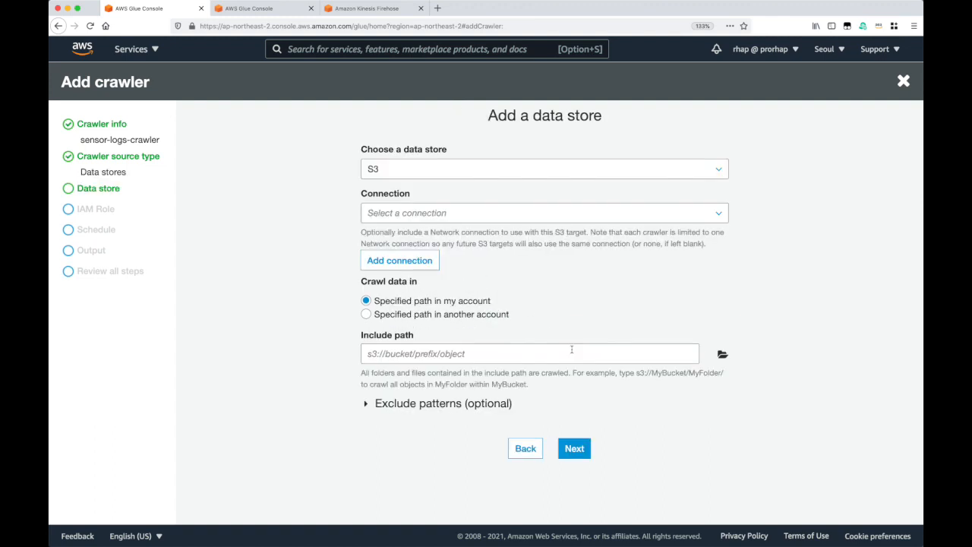
# - Set the crawler's S3 include path to s3://aws-analytics-demo/json and add no other data store
pyautogui.click(722, 354)
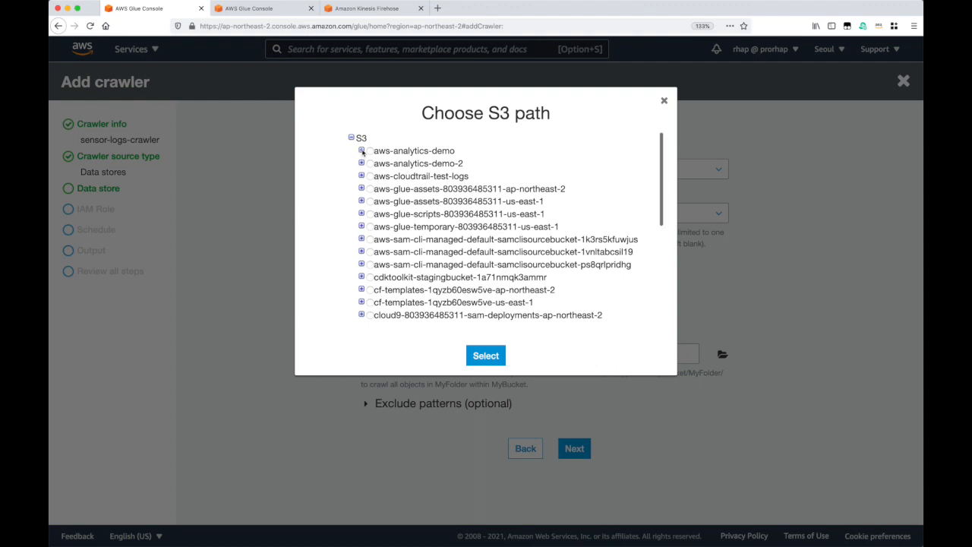
pyautogui.click(361, 150)
pyautogui.click(379, 163)
pyautogui.click(484, 355)
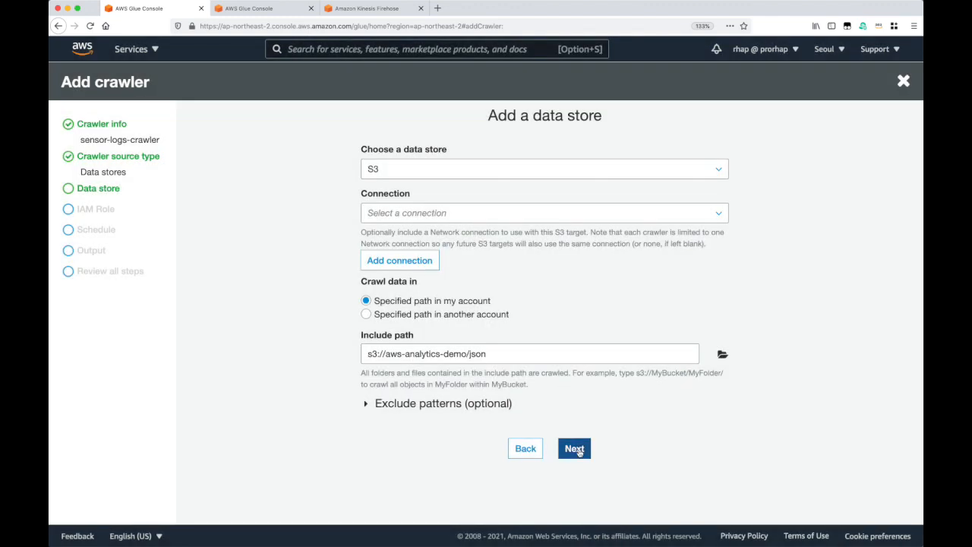
pyautogui.click(579, 449)
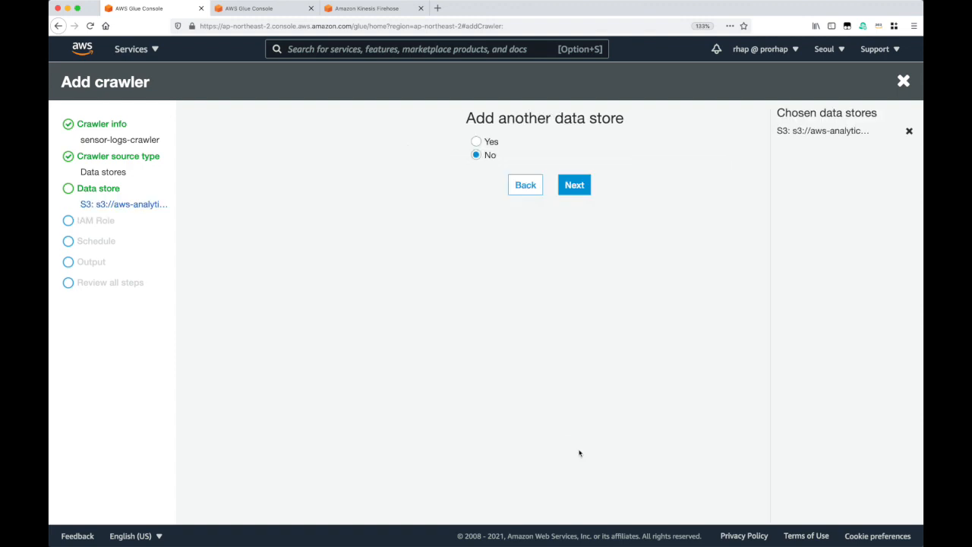
pyautogui.click(584, 187)
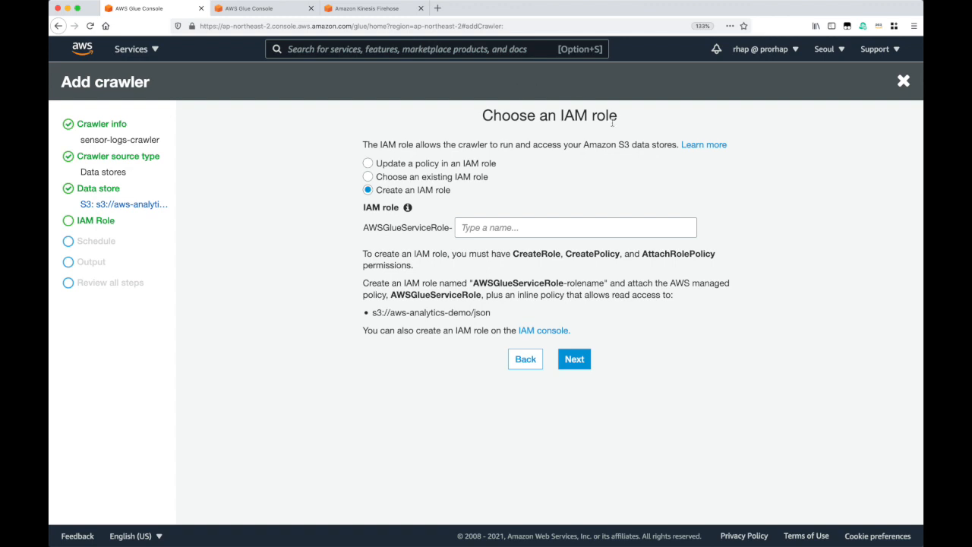
# - Assign the existing IAM role glue-service-role to the crawler and continue to its schedule settings
pyautogui.click(426, 182)
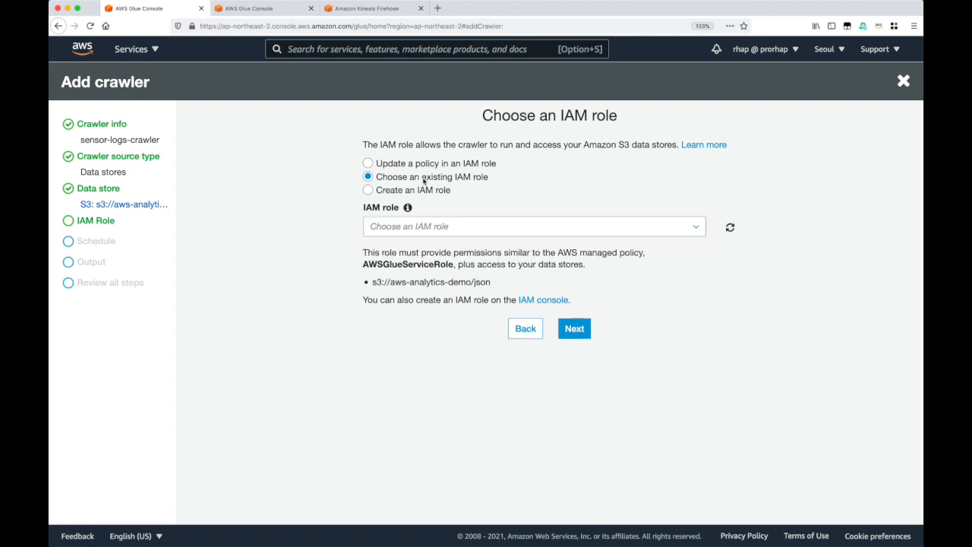
pyautogui.click(439, 226)
pyautogui.click(418, 309)
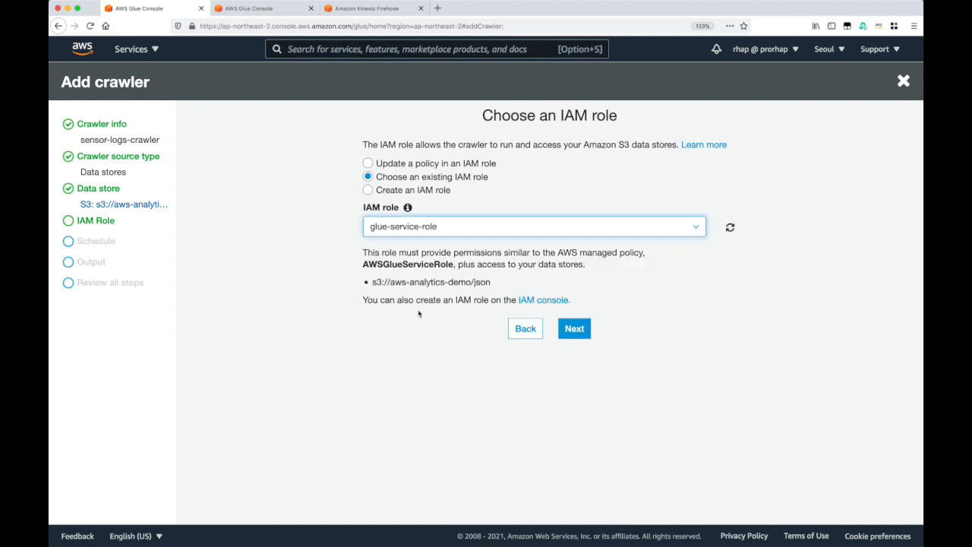
pyautogui.click(576, 329)
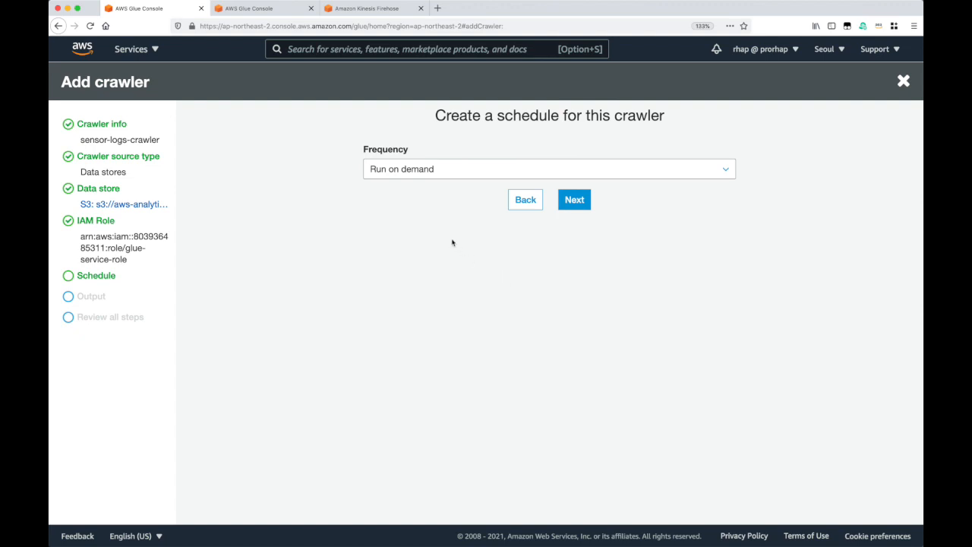
# - Keep the crawler's schedule at Run on demand and output to the default database with the table prefix sensor_logs_
pyautogui.click(577, 201)
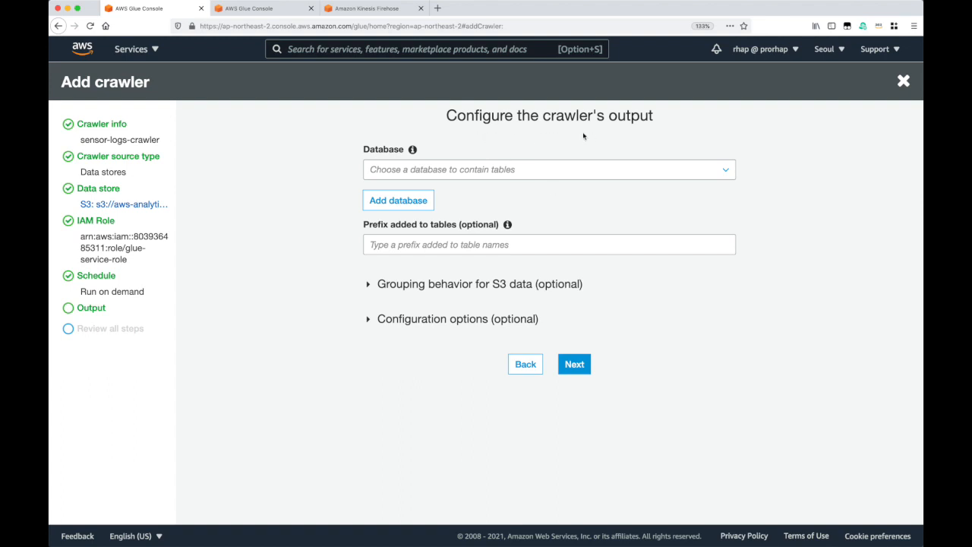
pyautogui.click(476, 174)
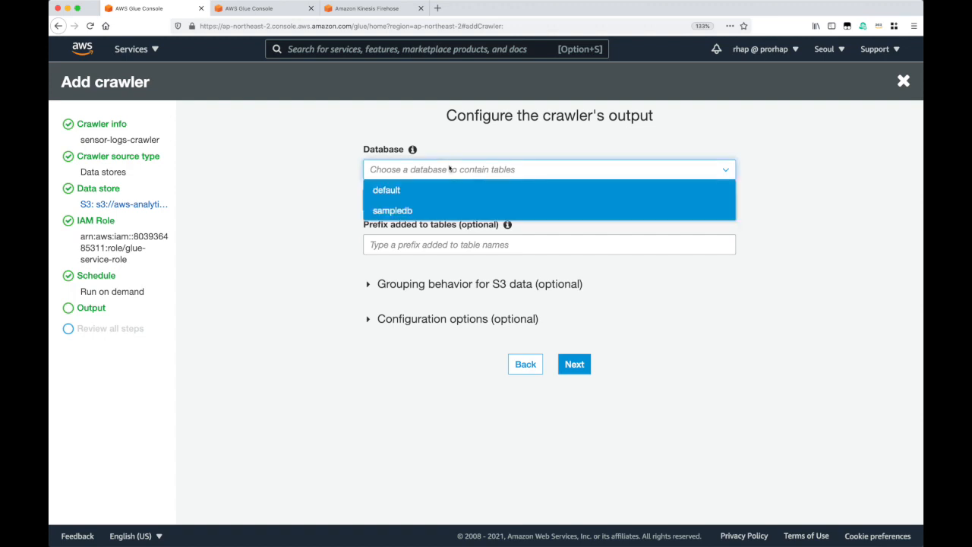
pyautogui.click(393, 194)
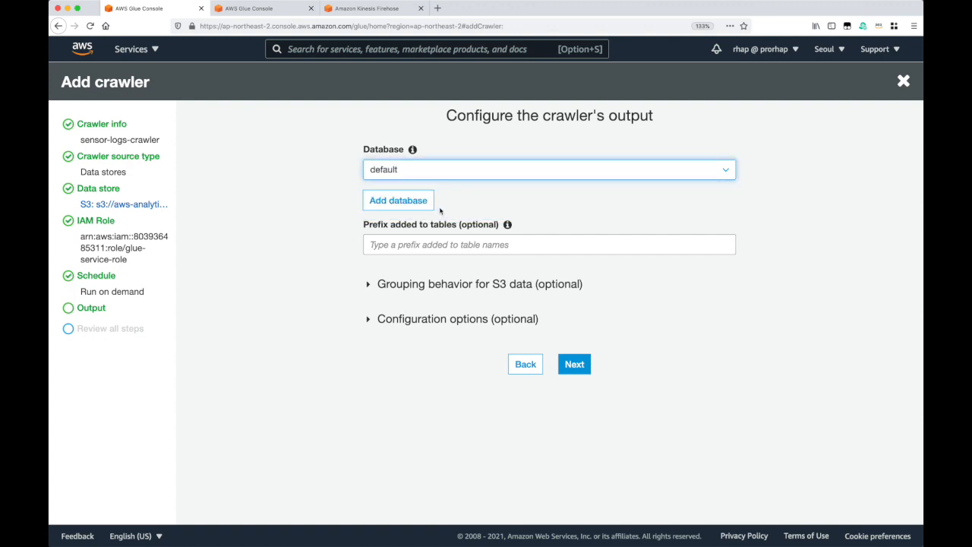
pyautogui.click(411, 245)
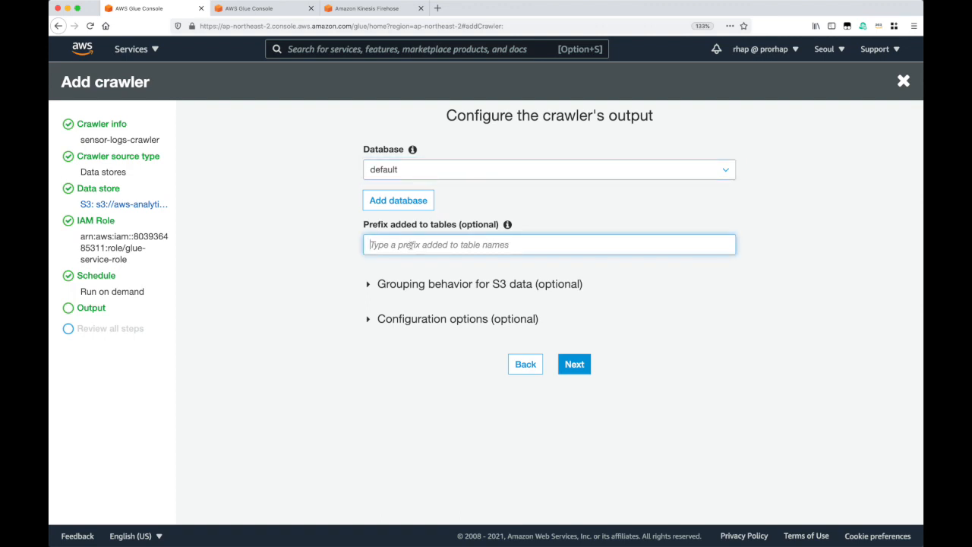
pyautogui.write('sens')
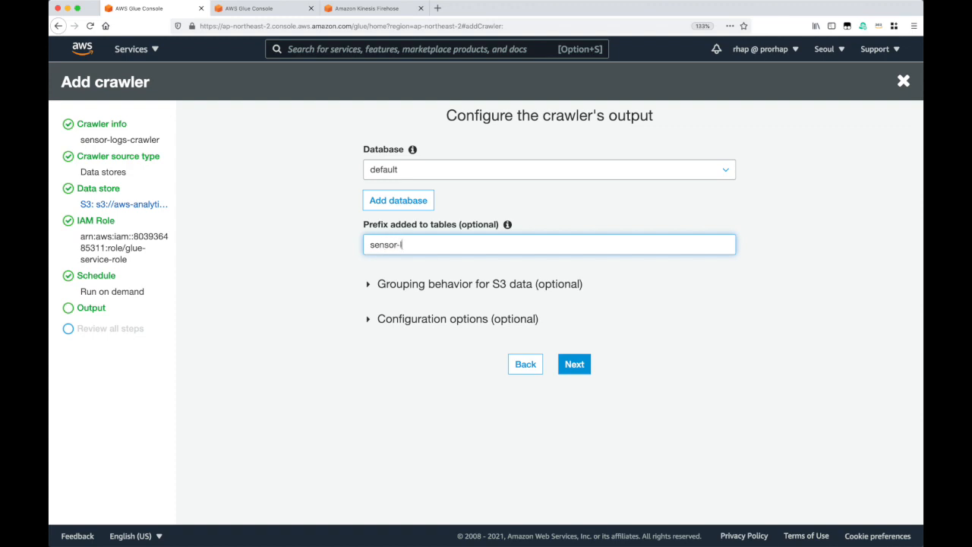
pyautogui.write('or_logs_')
pyautogui.click(574, 364)
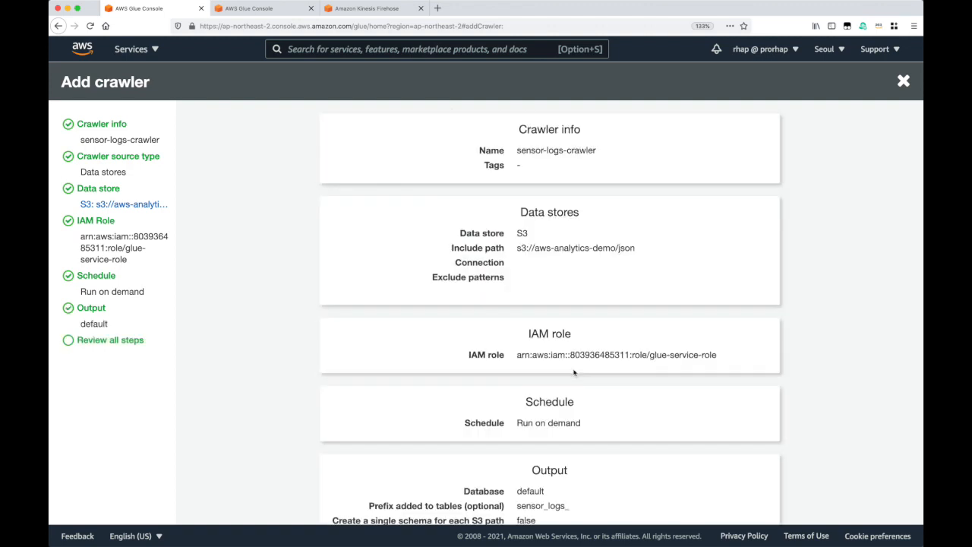
# - Finish creating the crawler after reviewing its settings, and run sensor-logs-crawler
pyautogui.scroll(-3, 558, 332)
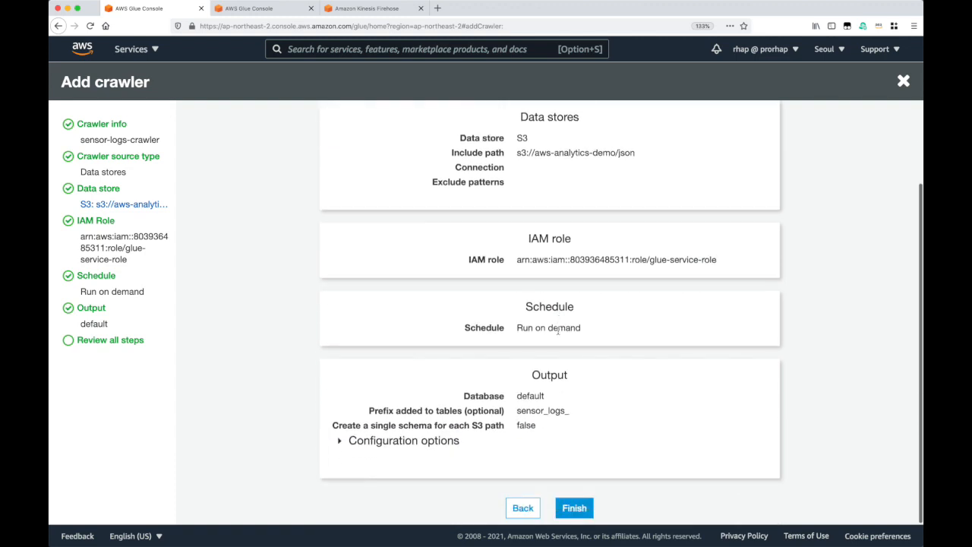
pyautogui.click(574, 506)
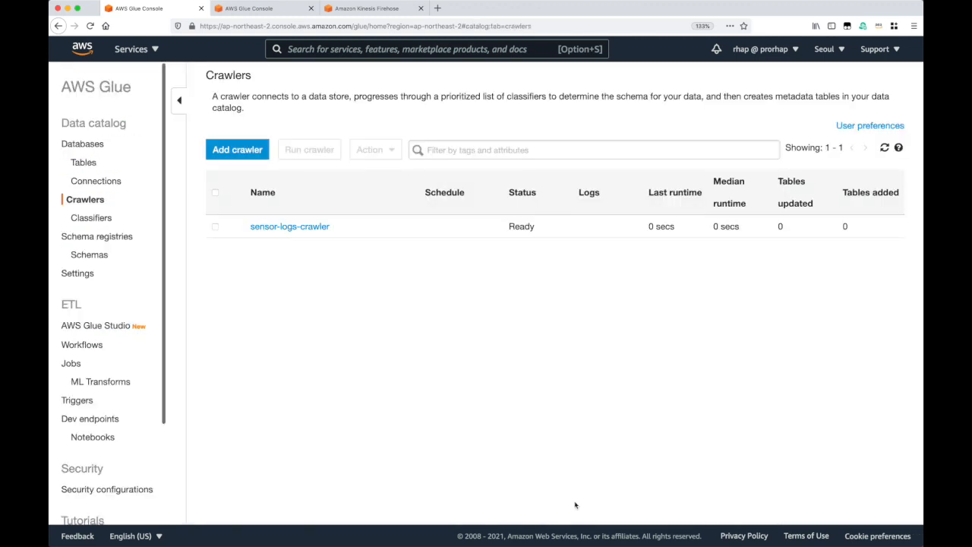
pyautogui.click(216, 226)
pyautogui.click(310, 155)
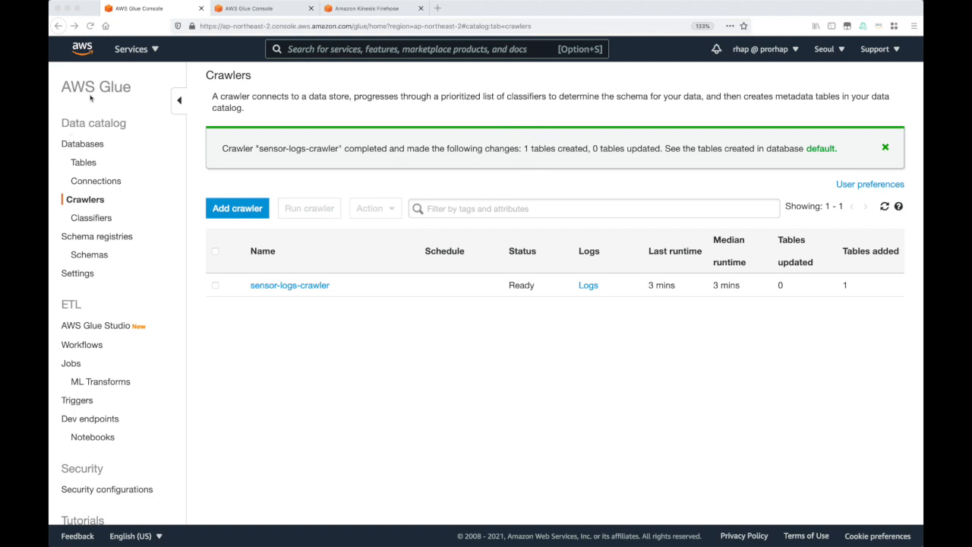
# - Show the Data Catalog tables in AWS Glue, and open Athena in a new browser tab by searching the services for athena
pyautogui.click(83, 163)
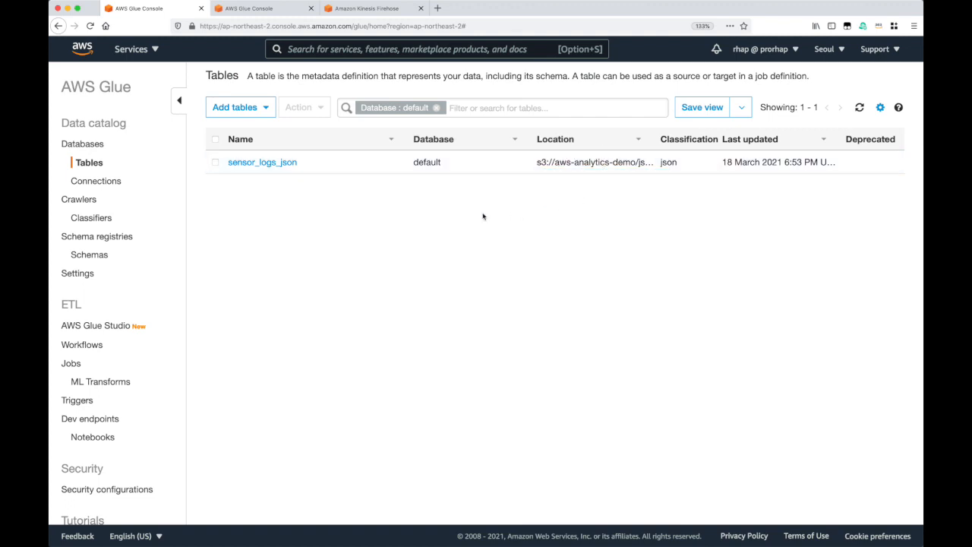
pyautogui.keyDown('super'); pyautogui.click(82, 50); pyautogui.keyUp('super')
pyautogui.click(257, 8)
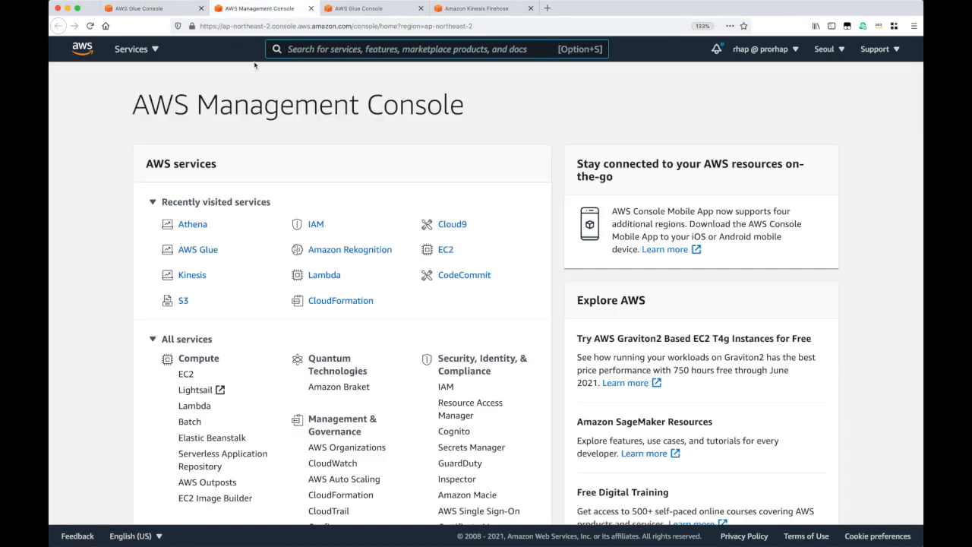
pyautogui.write('a')
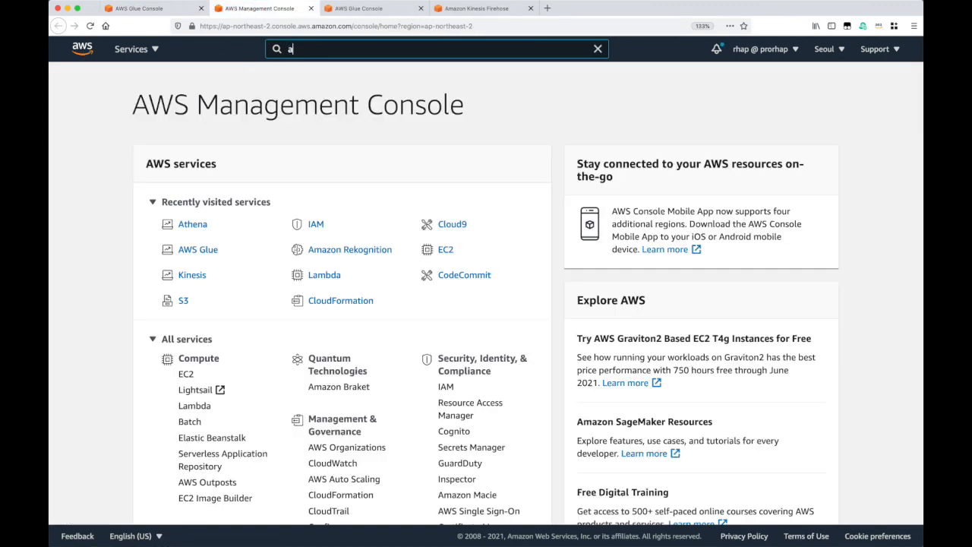
pyautogui.write('thena')
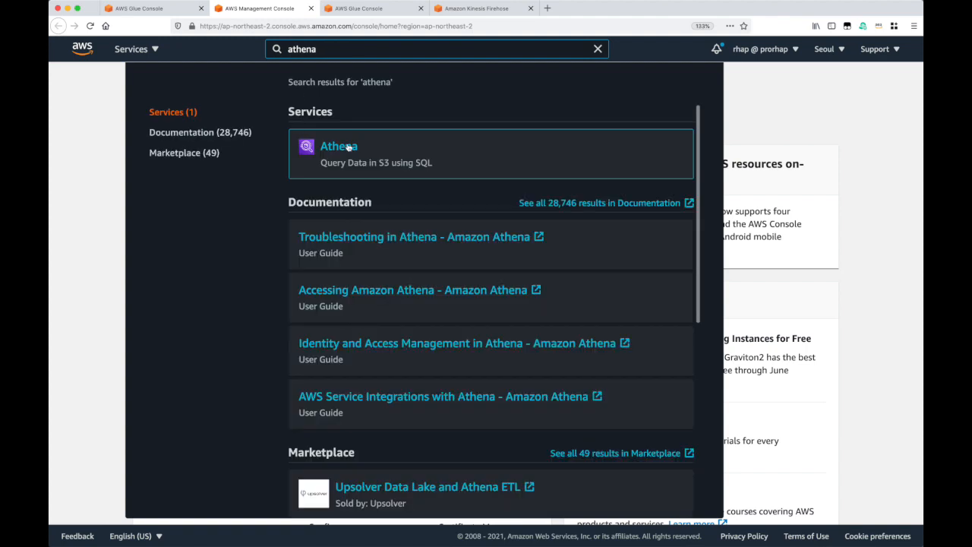
pyautogui.click(343, 147)
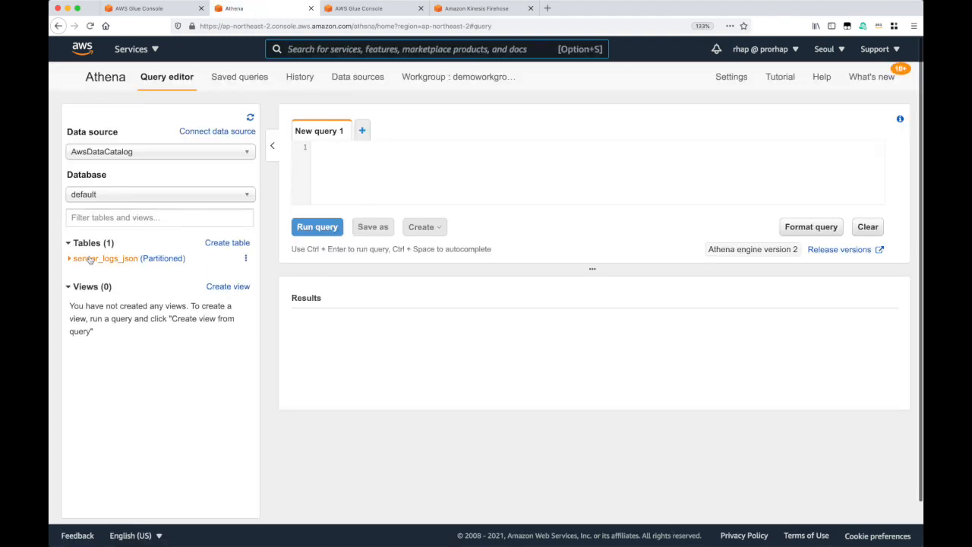
# - Expand the columns of sensor_logs_json, run the query select * from sensor_logs_json limit 10; and look through the results
pyautogui.click(70, 260)
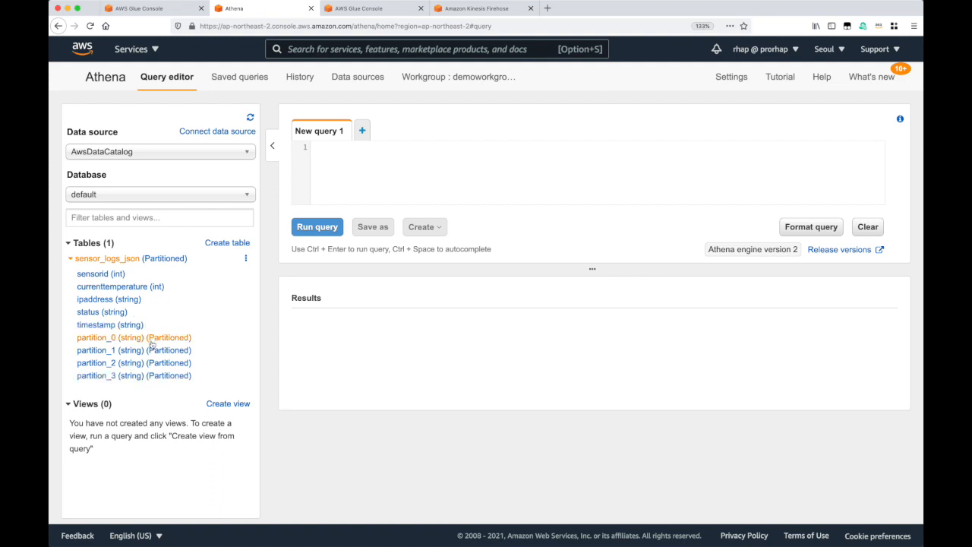
pyautogui.click(380, 160)
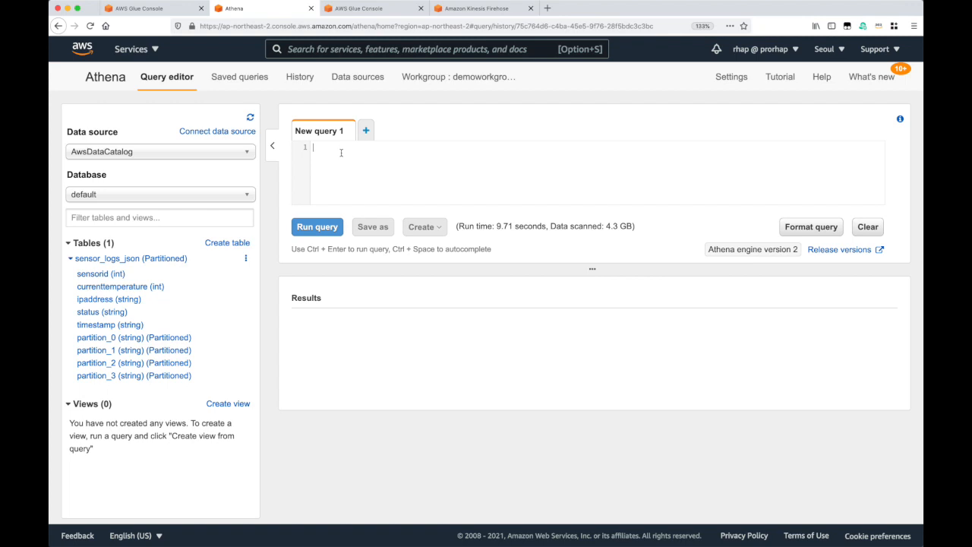
pyautogui.write('select * from sens')
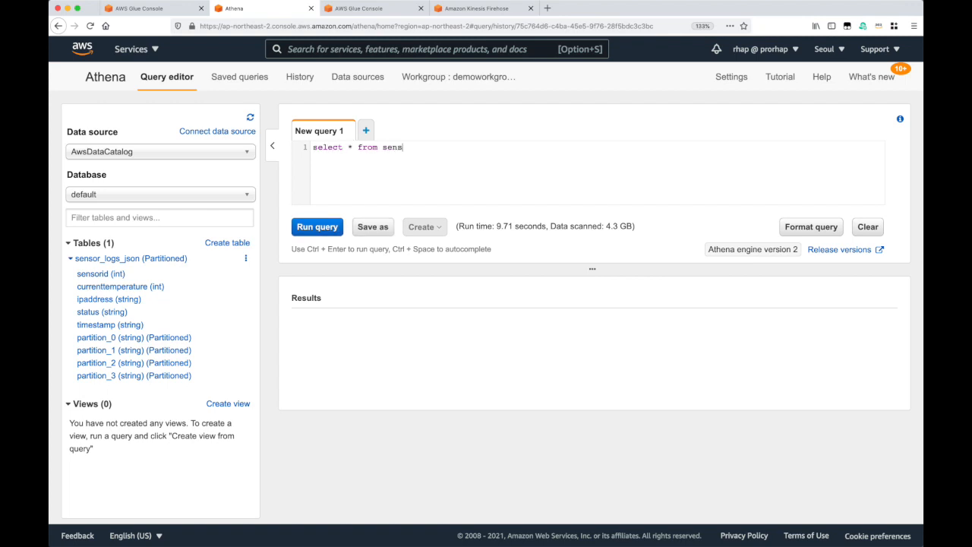
pyautogui.write('or_logs_json limit 10;')
pyautogui.hotkey('ctrl', 'a')
pyautogui.hotkey('ctrl', 'Return')
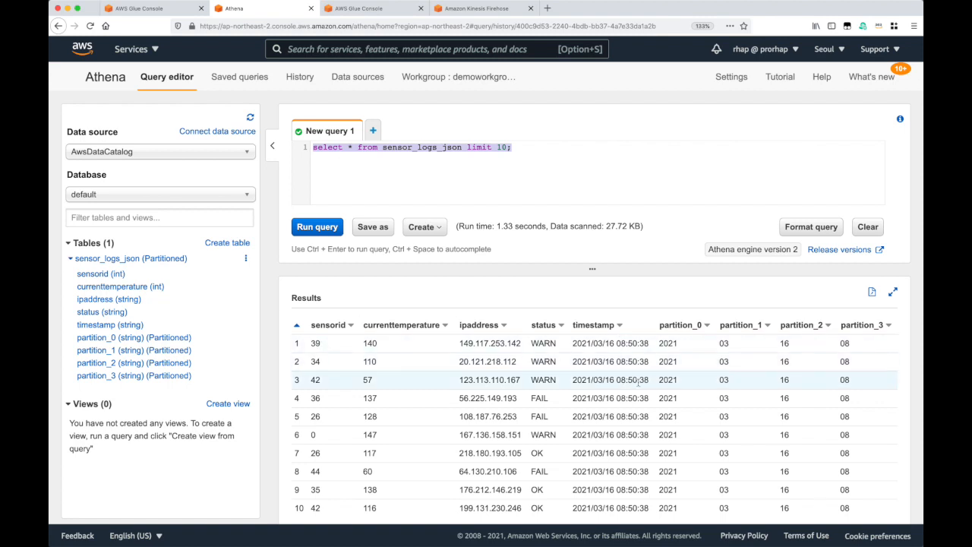
pyautogui.scroll(-2, 456, 380)
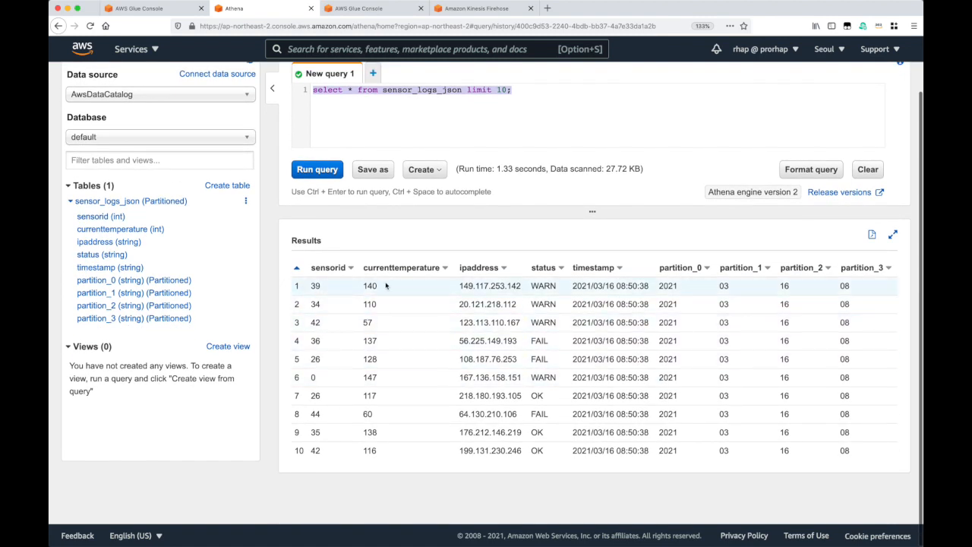
pyautogui.scroll(2, 607, 290)
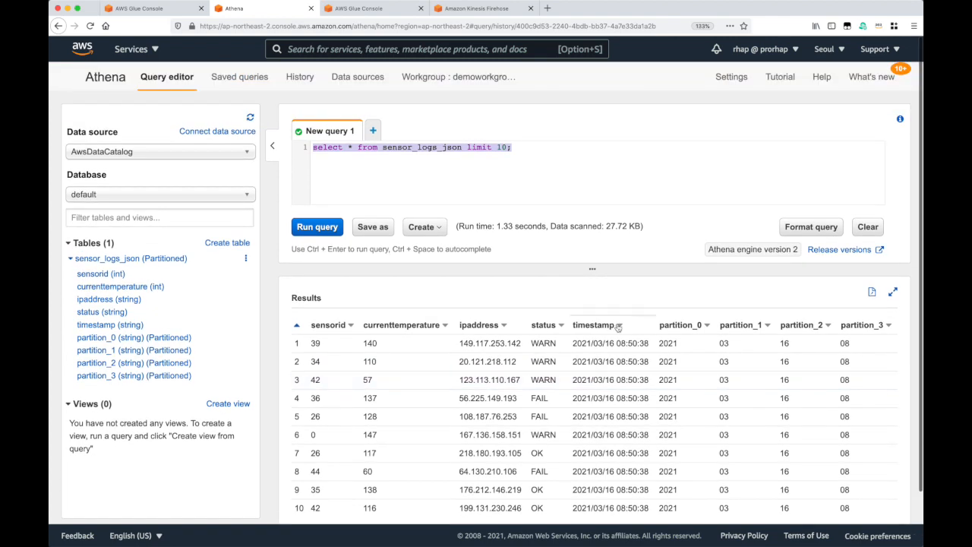
# - Add the query select count(*) from sensor_logs_json below the first one and run only that query
pyautogui.click(545, 150)
pyautogui.press('Return')
pyautogui.press('Return')
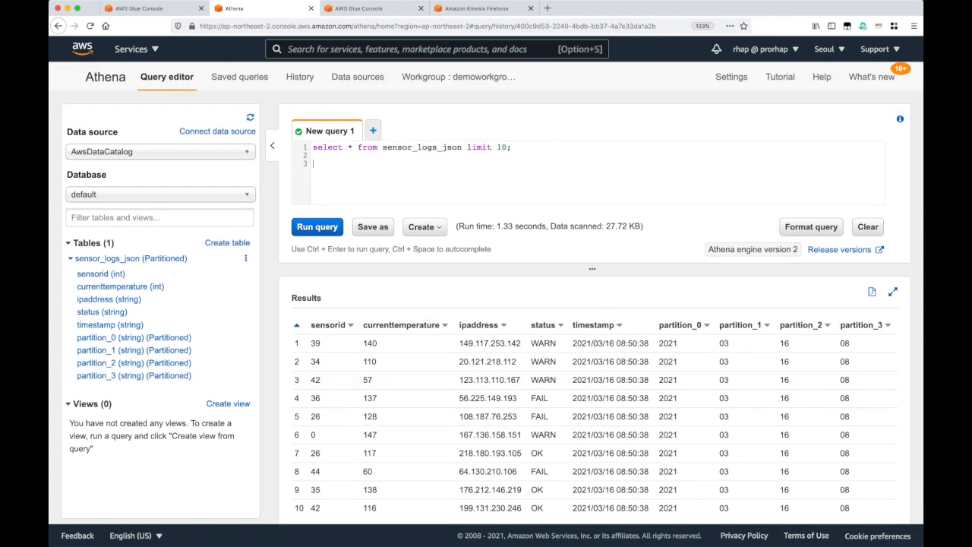
pyautogui.press('Return')
pyautogui.write('select count(*)')
pyautogui.moveTo(358, 148); pyautogui.dragTo(463, 147)
pyautogui.hotkey('ctrl', 'c')
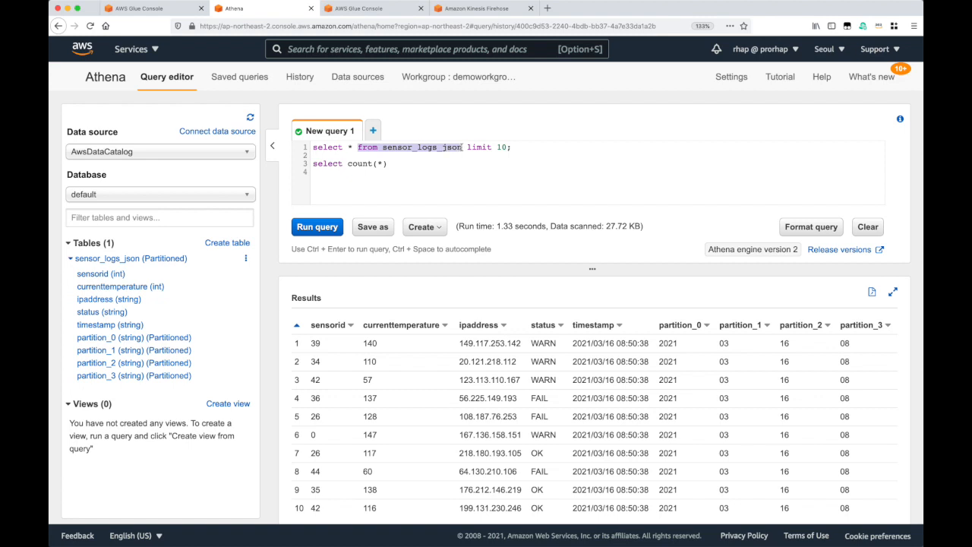
pyautogui.click(417, 164)
pyautogui.hotkey('ctrl', 'v')
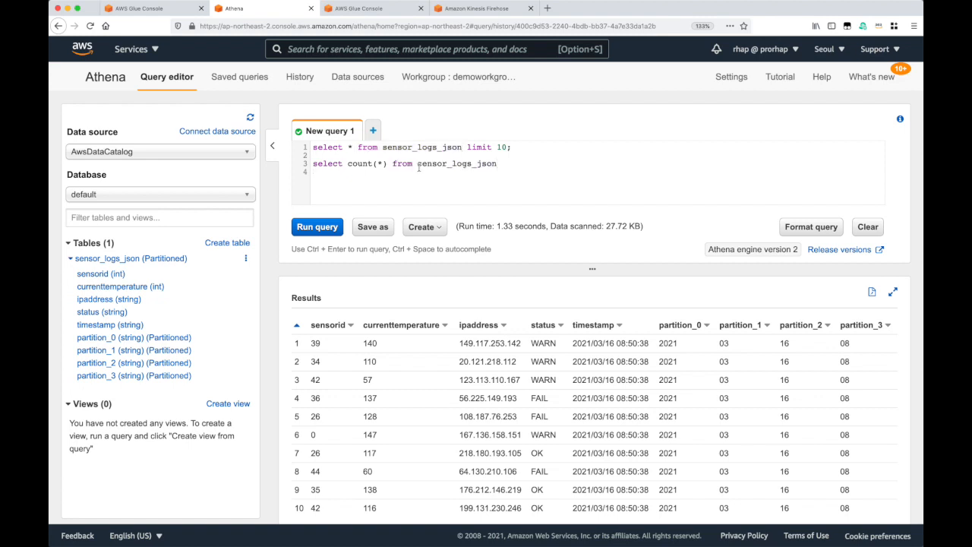
pyautogui.tripleClick(418, 164)
pyautogui.hotkey('ctrl', 'Return')
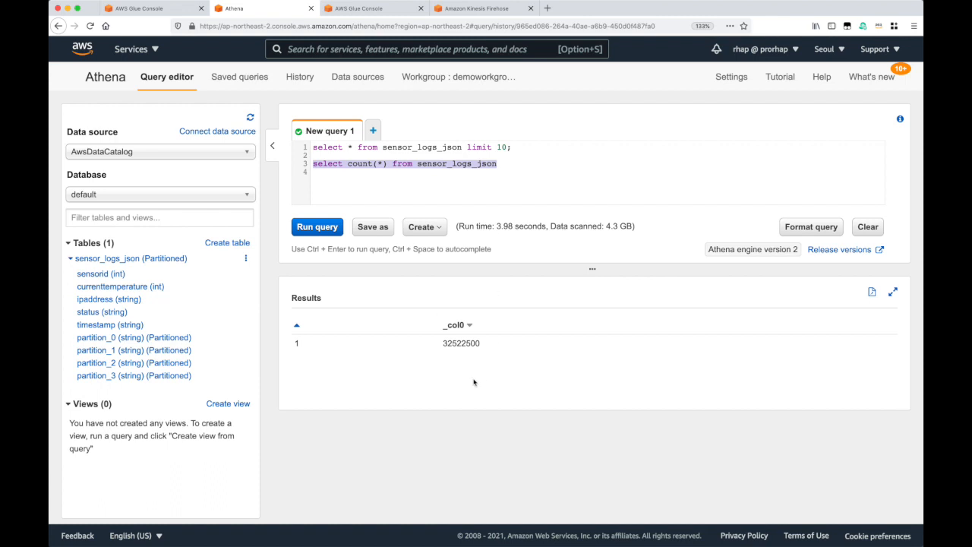
pyautogui.click(506, 164)
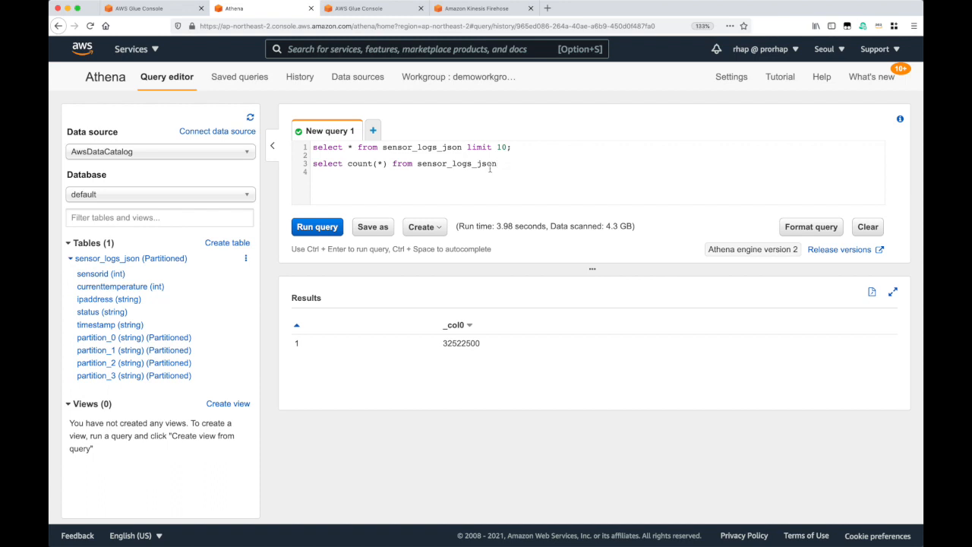
# - Return to AWS Glue, open the Glue Studio jobs page and create a job from a blank graph
pyautogui.click(143, 8)
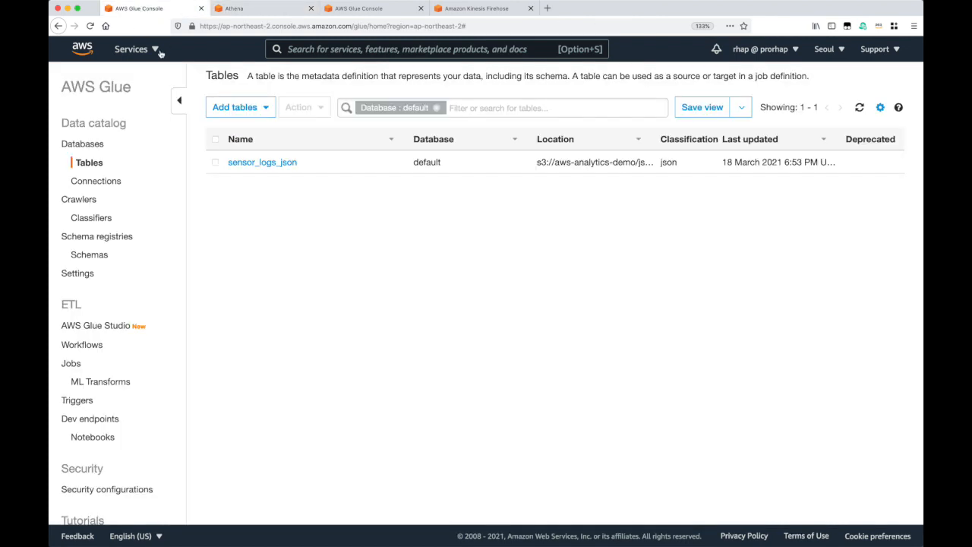
pyautogui.click(96, 330)
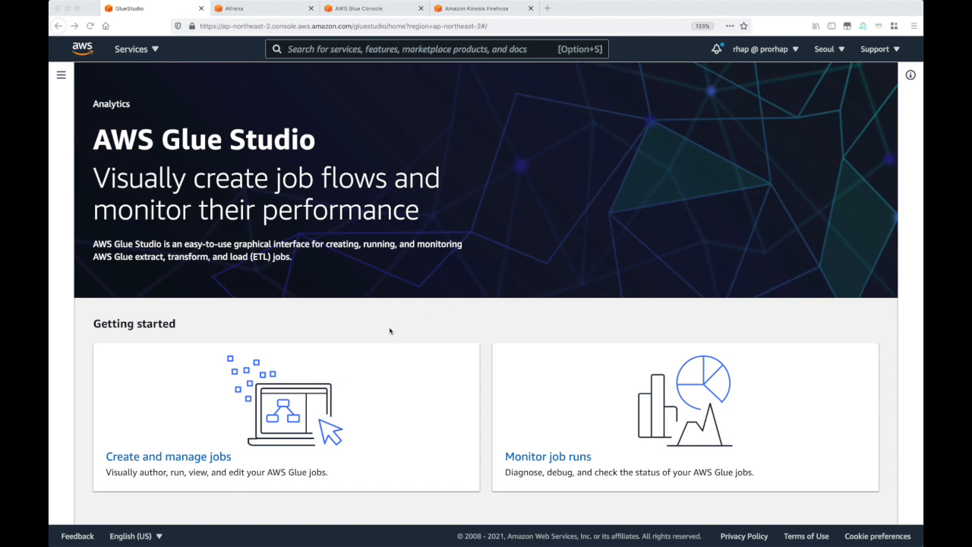
pyautogui.click(168, 460)
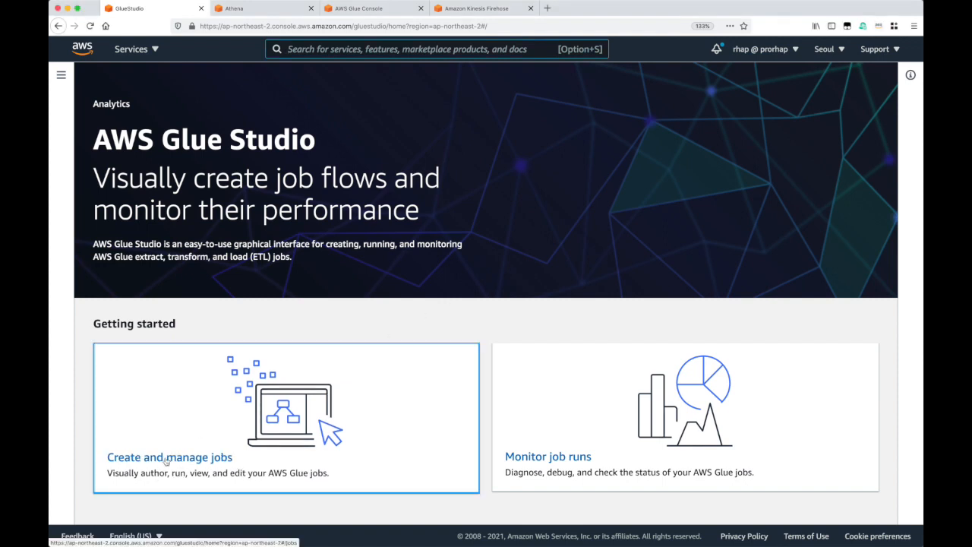
pyautogui.click(166, 460)
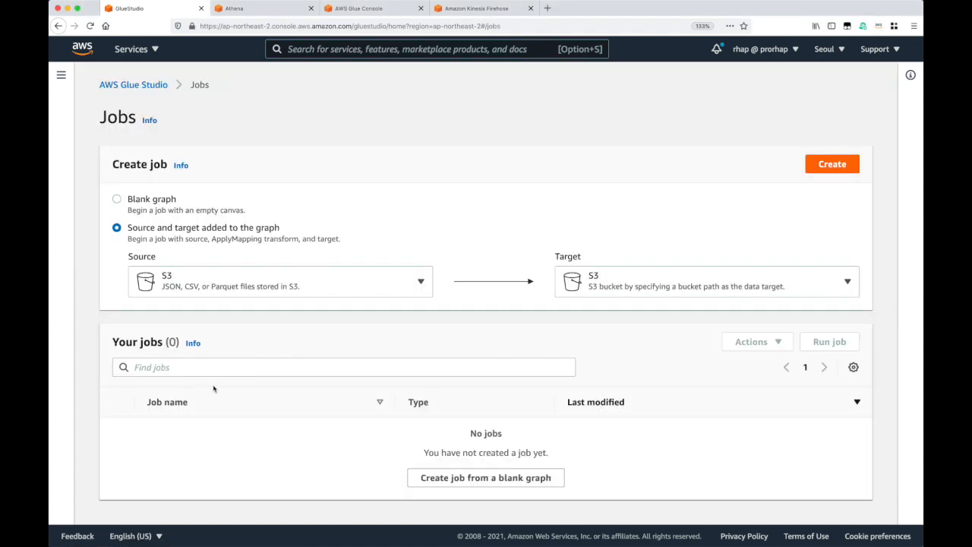
pyautogui.click(152, 208)
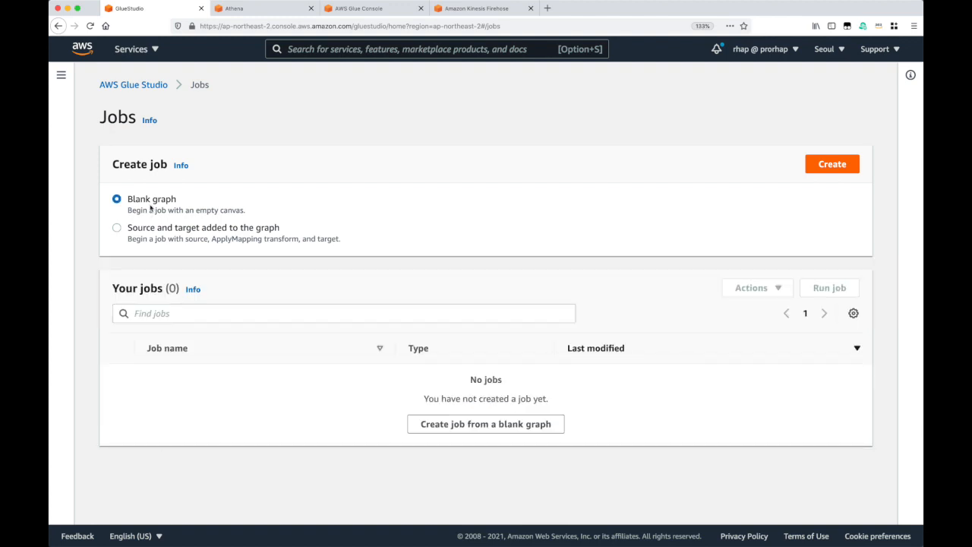
pyautogui.click(830, 165)
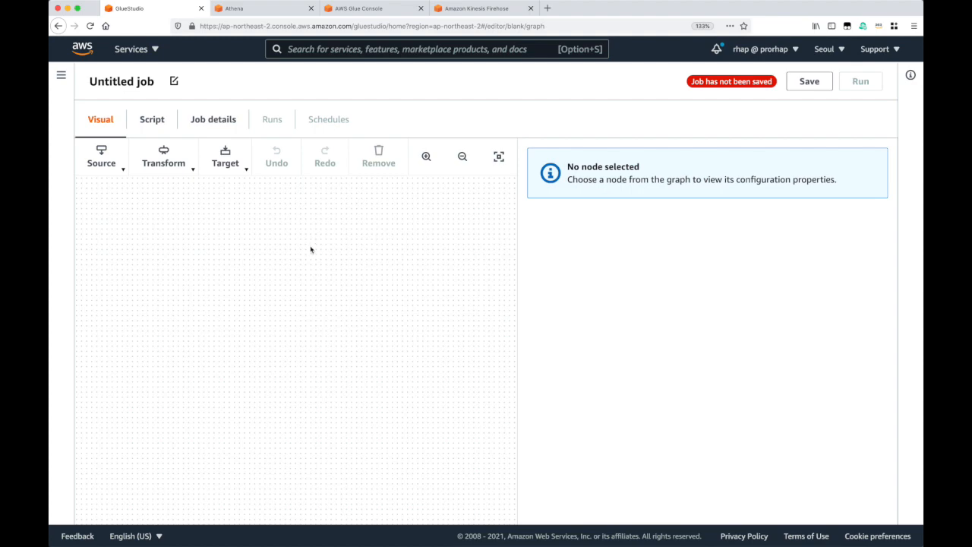
# - Rename the untitled job as sensor-logs-transform
pyautogui.doubleClick(143, 82)
pyautogui.tripleClick(143, 82)
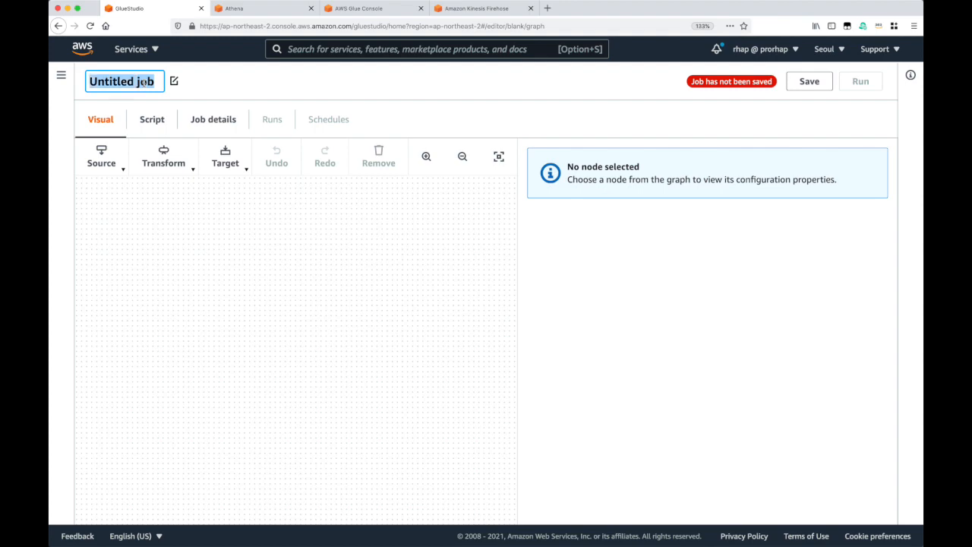
pyautogui.write('sens')
pyautogui.write('ors')
pyautogui.press('BackSpace')
pyautogui.write('-')
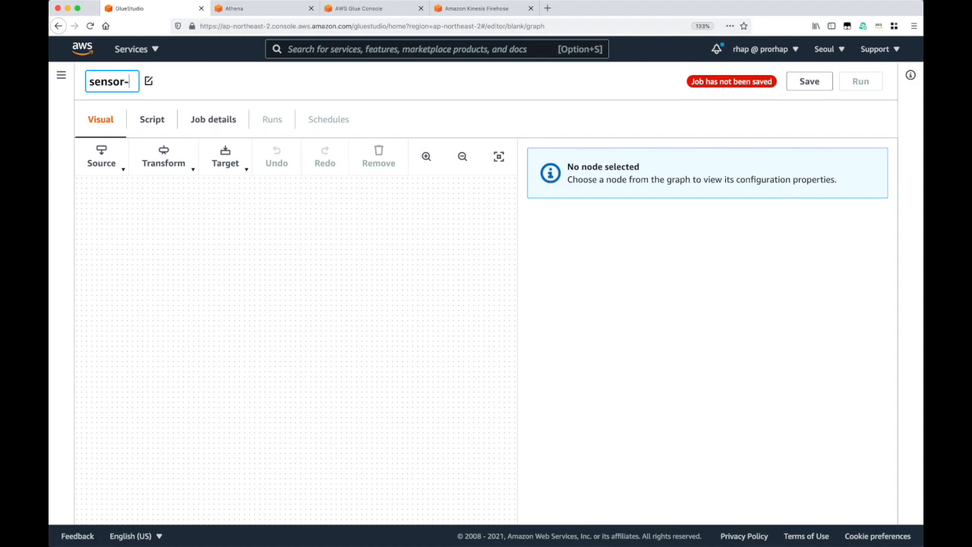
pyautogui.write('logs-tra')
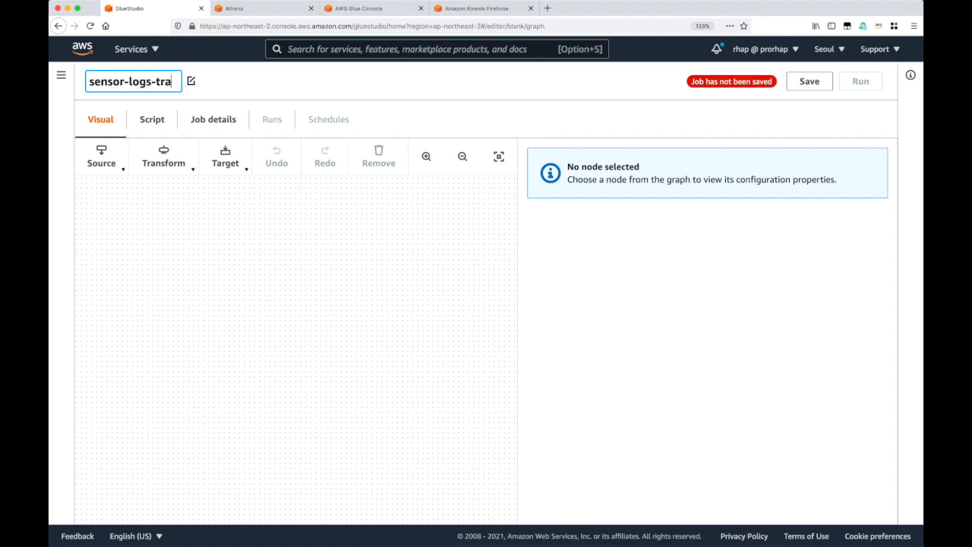
pyautogui.write('nsform')
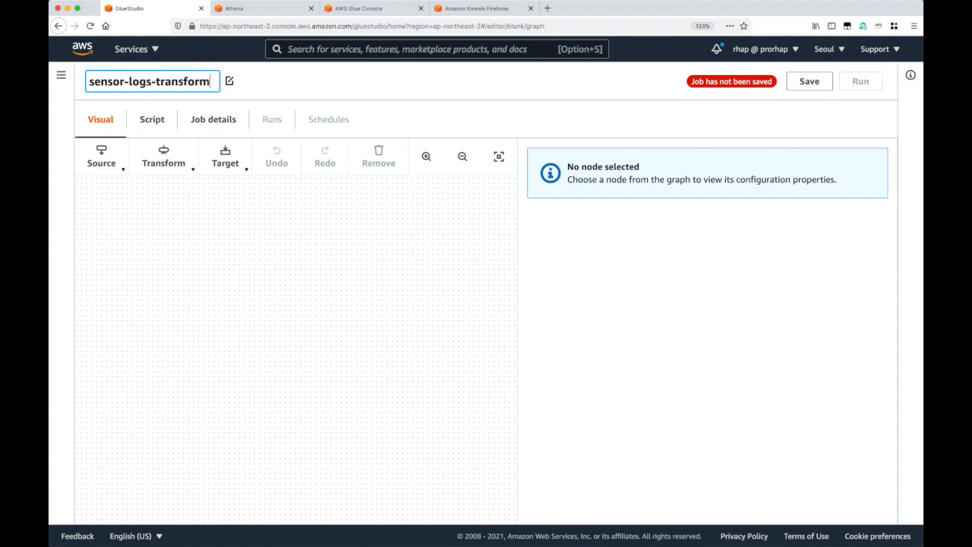
# - Add an S3 data source node that reads the Data Catalog table sensor_logs_json from the default database
pyautogui.click(157, 243)
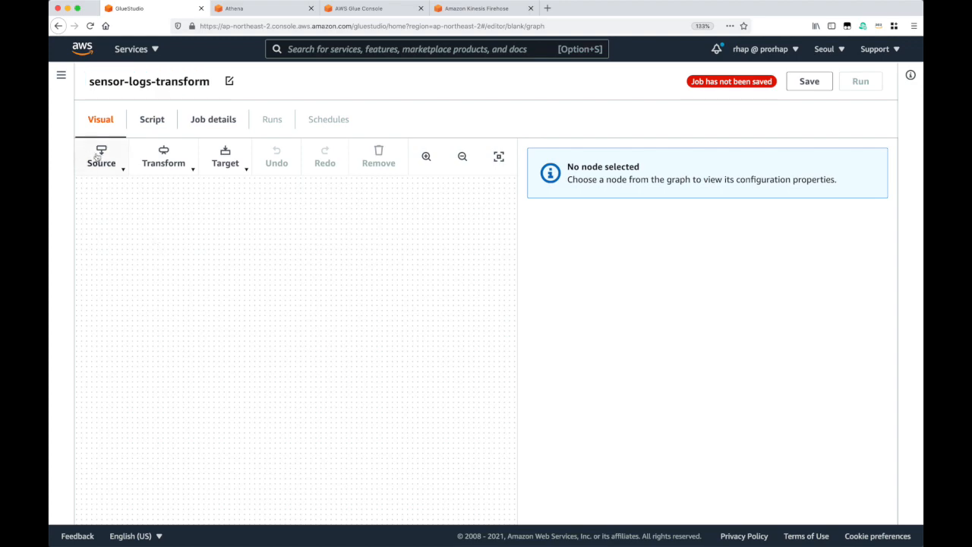
pyautogui.click(98, 157)
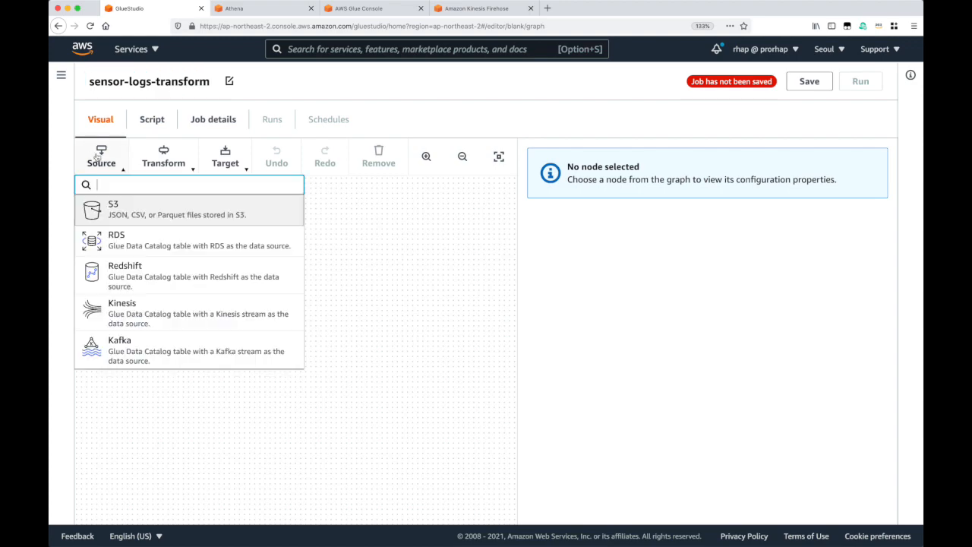
pyautogui.click(128, 214)
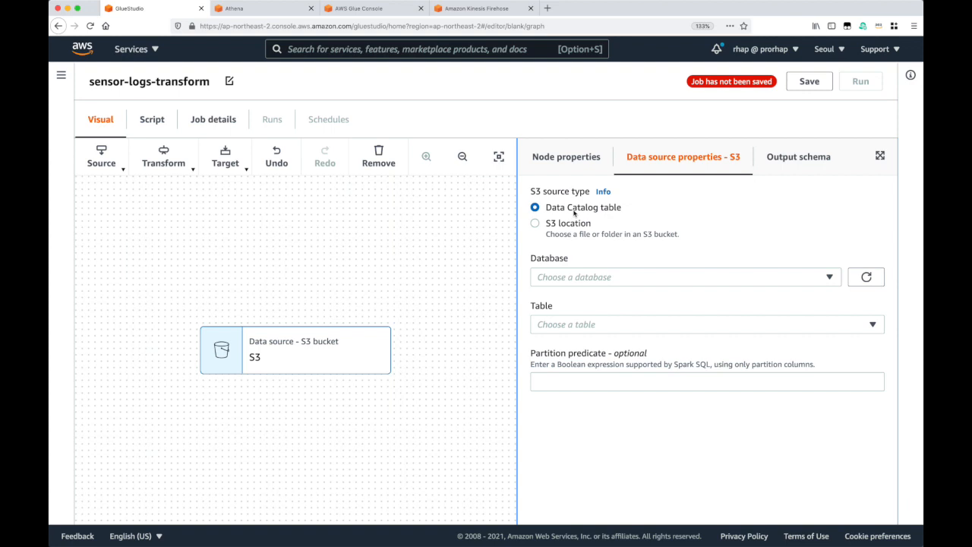
pyautogui.click(599, 279)
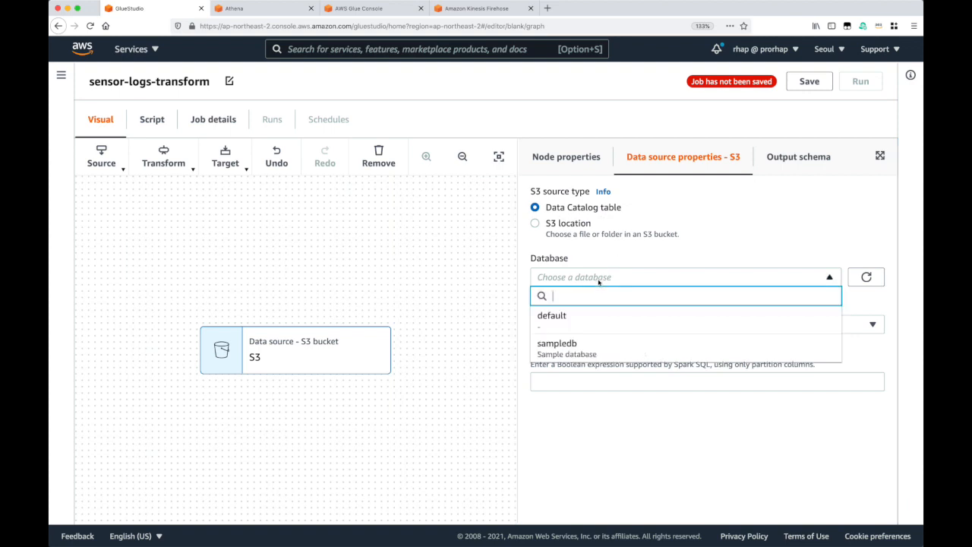
pyautogui.click(559, 322)
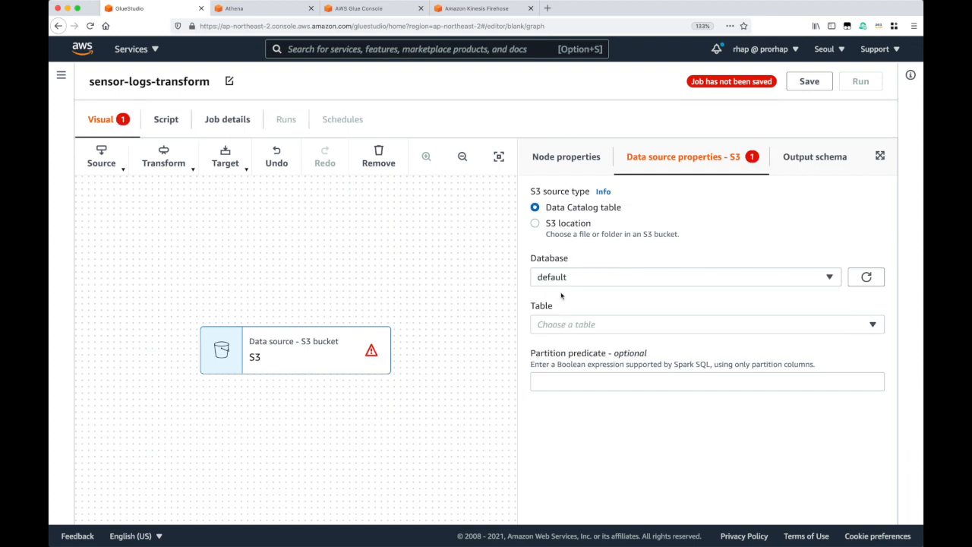
pyautogui.click(572, 330)
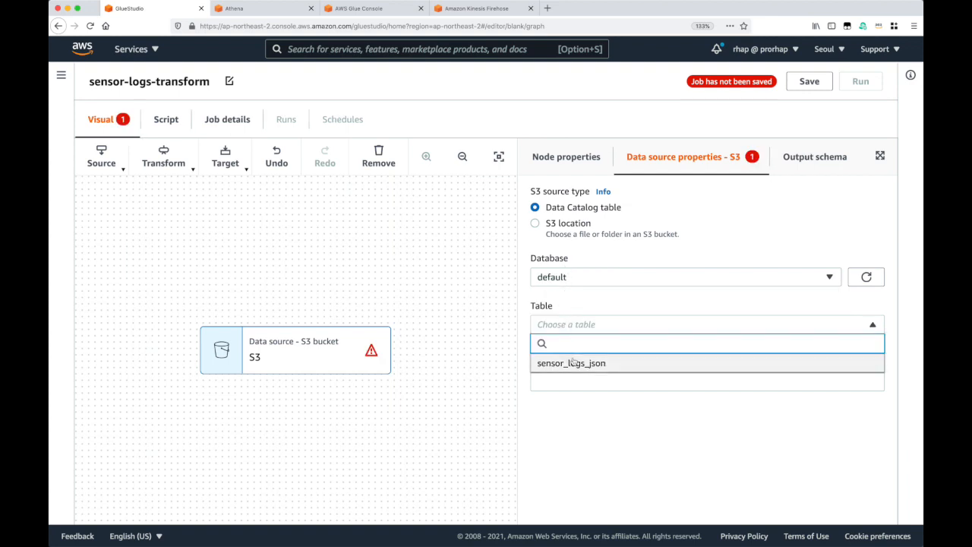
pyautogui.click(573, 363)
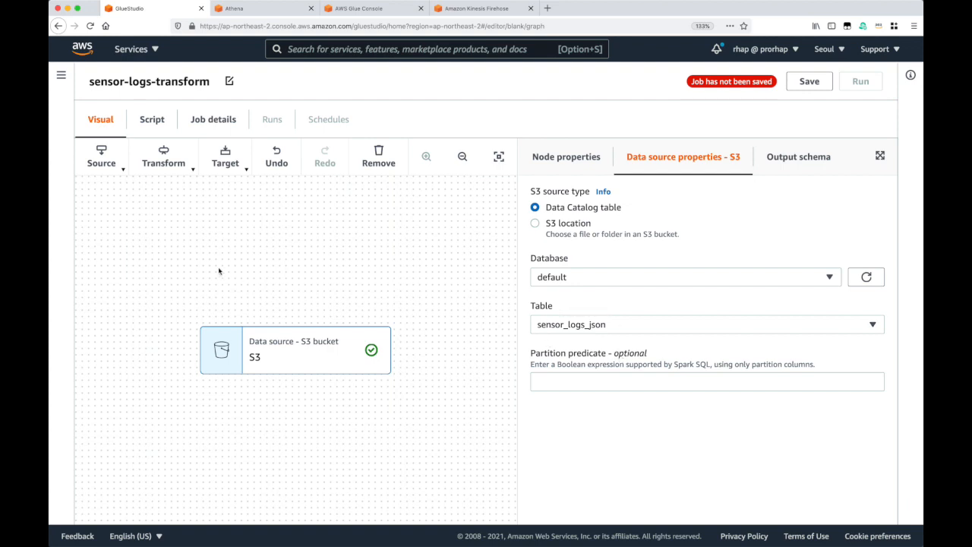
# - Look through the available transforms and add an ApplyMapping node after the S3 source
pyautogui.click(162, 160)
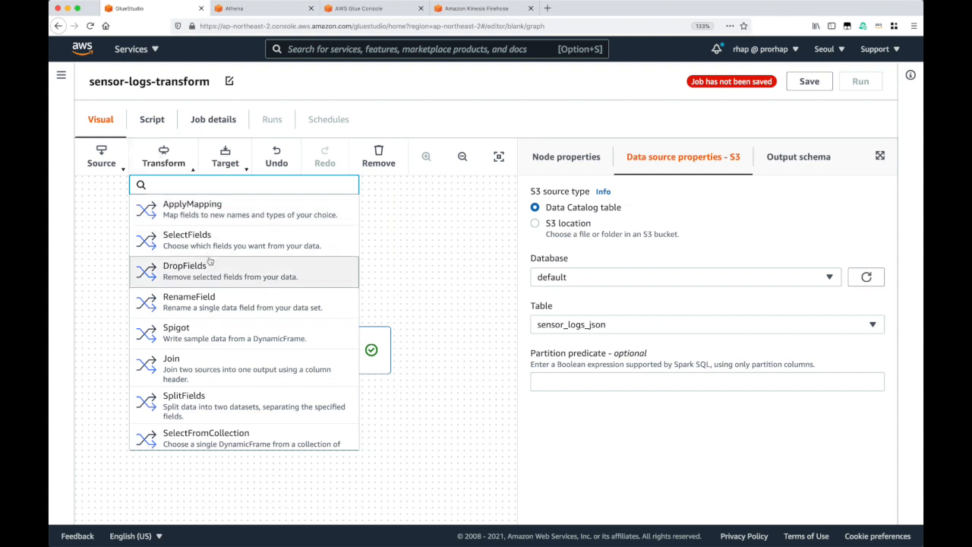
pyautogui.scroll(-2, 209, 262)
pyautogui.scroll(2, 210, 262)
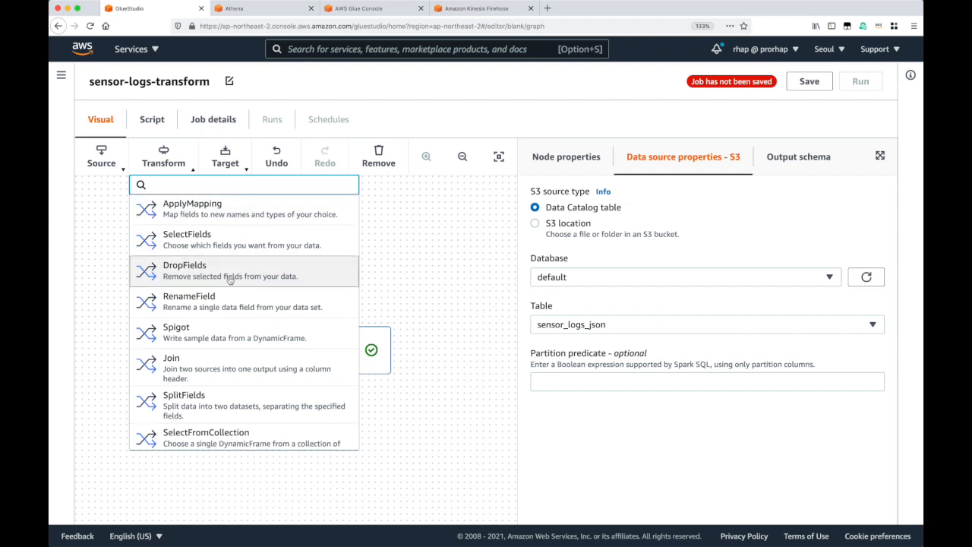
pyautogui.scroll(-2, 229, 280)
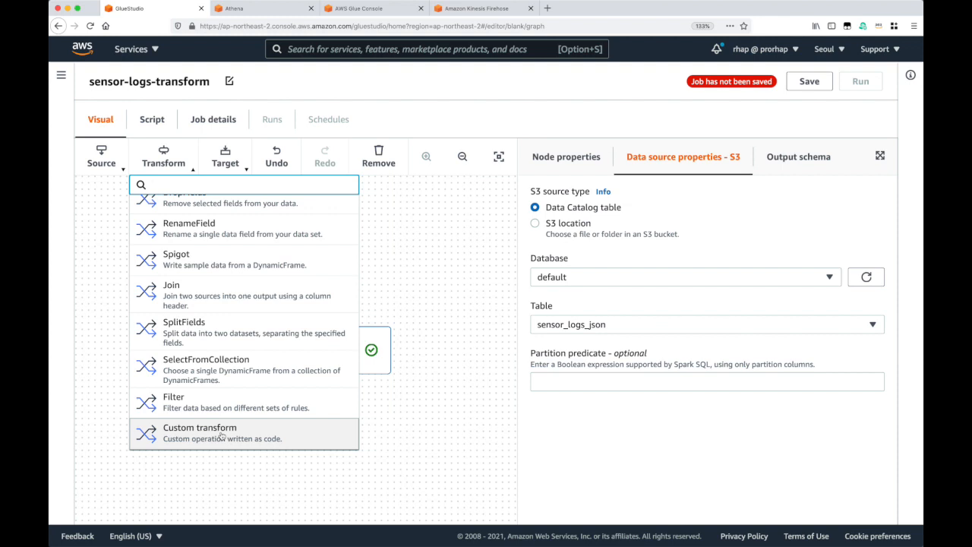
pyautogui.scroll(2, 221, 425)
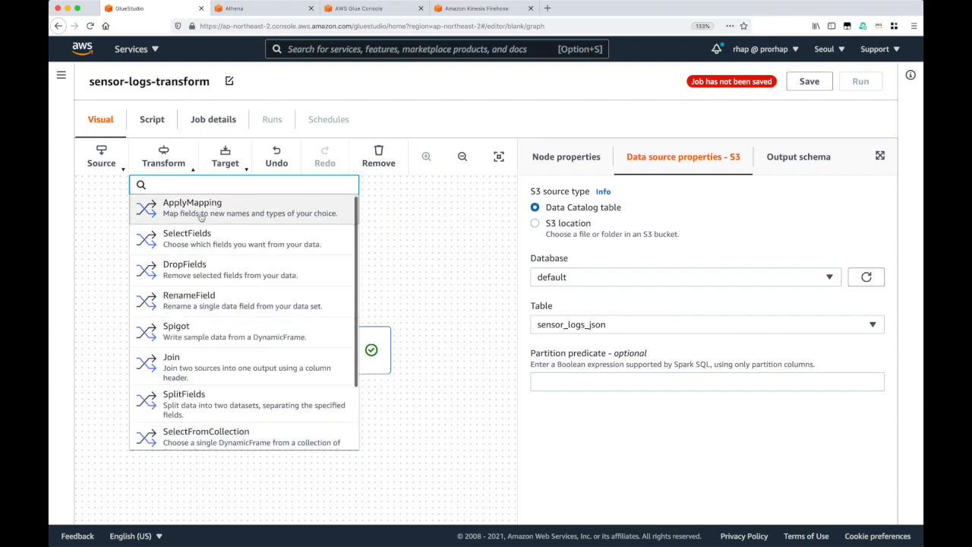
pyautogui.click(201, 217)
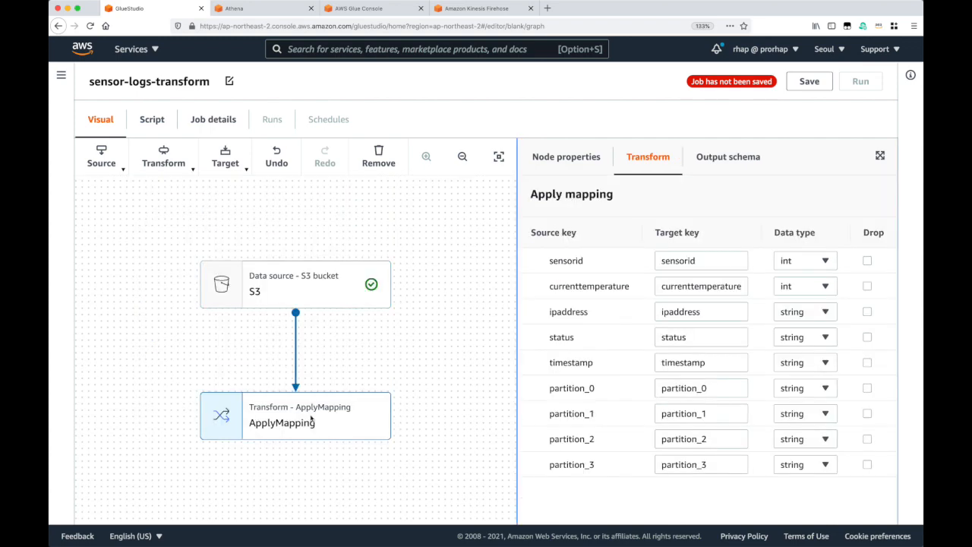
pyautogui.scroll(-6, 311, 419)
pyautogui.scroll(5, 311, 418)
pyautogui.scroll(1, 310, 418)
pyautogui.scroll(-5, 381, 388)
pyautogui.scroll(4, 382, 391)
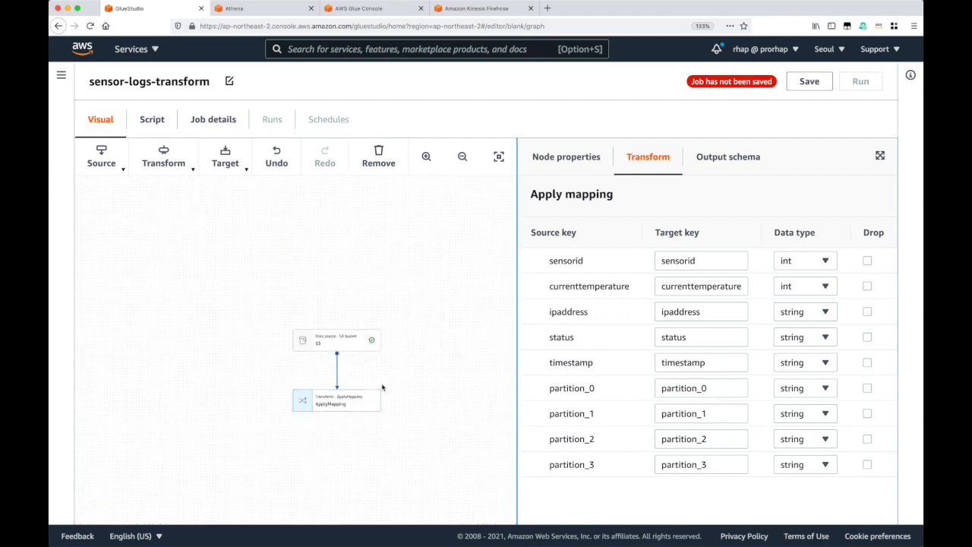
# - Add an S3 target node after ApplyMapping, with Glue Parquet format and Snappy compression
pyautogui.click(227, 157)
pyautogui.click(242, 215)
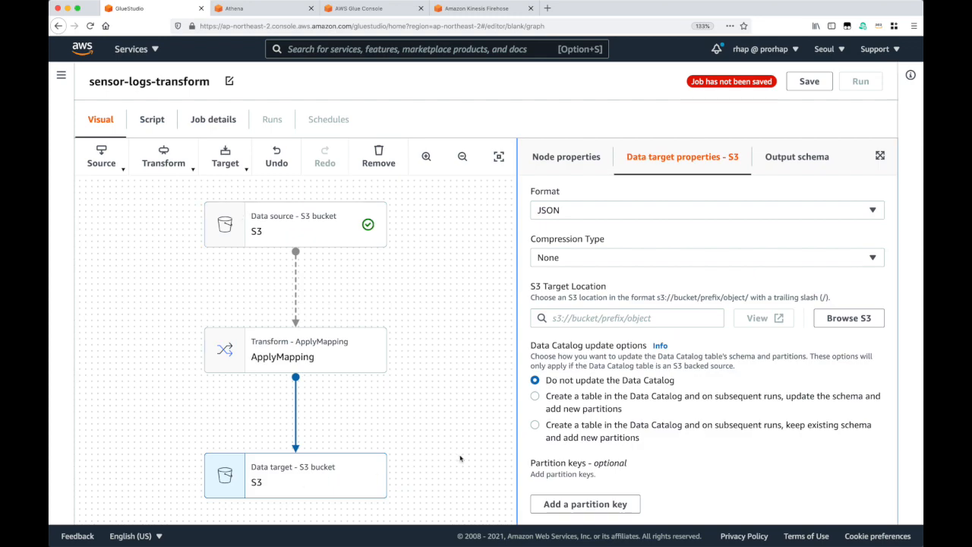
pyautogui.click(585, 212)
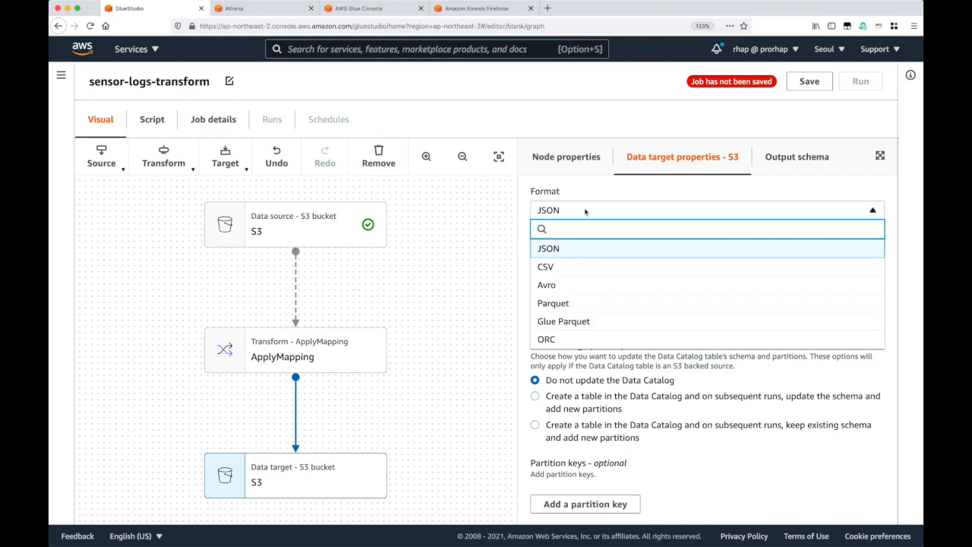
pyautogui.click(573, 321)
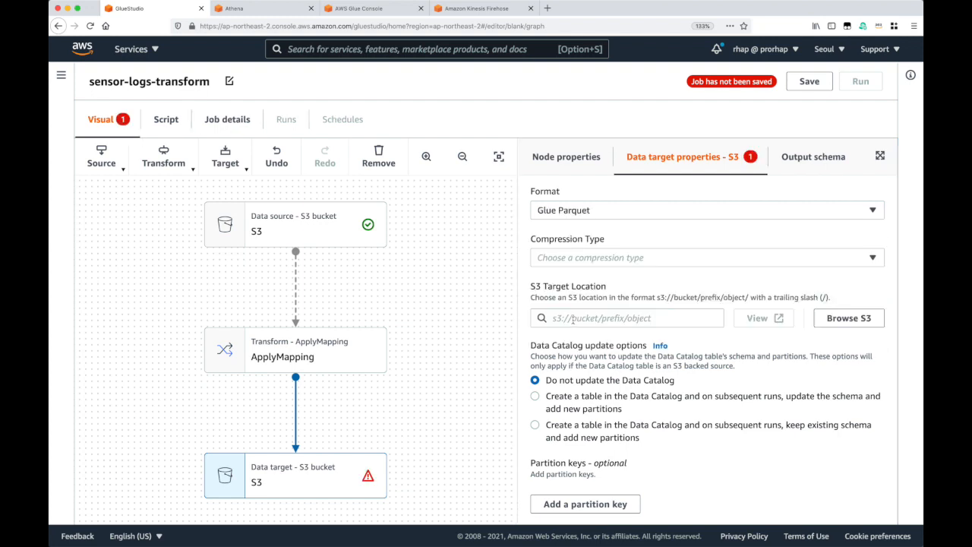
pyautogui.click(573, 258)
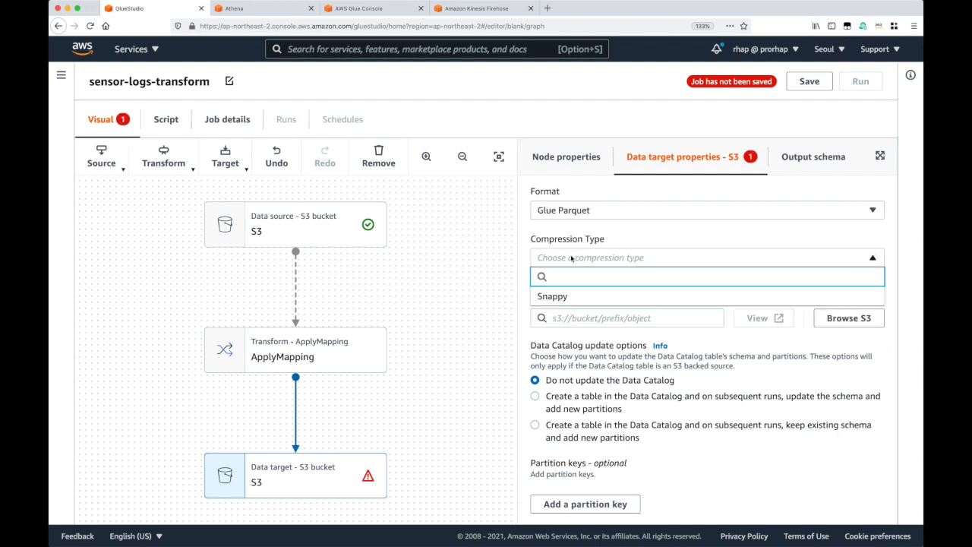
pyautogui.click(561, 297)
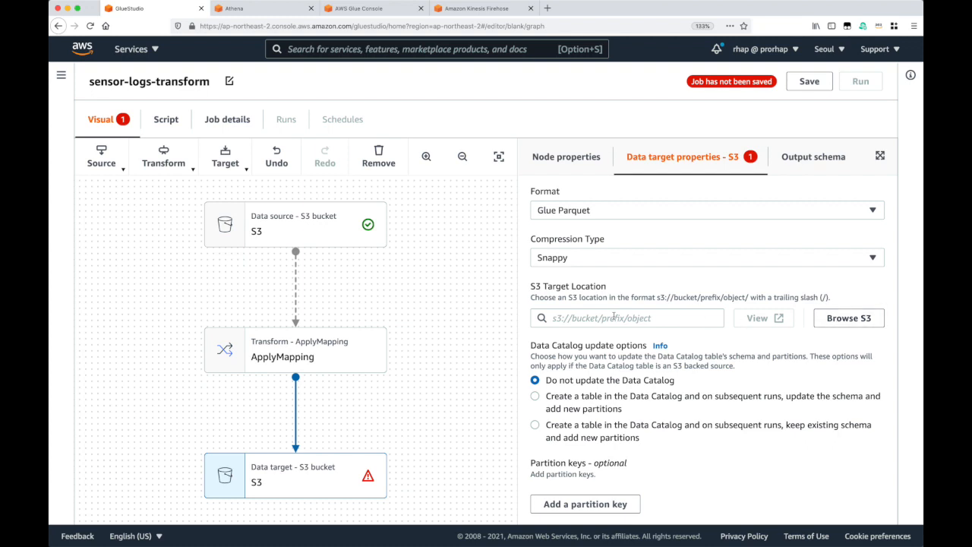
# - Set the S3 target location to s3://aws-analytics-demo/parquet/, starting from the json folder of the aws-analytics-demo bucket
pyautogui.click(849, 318)
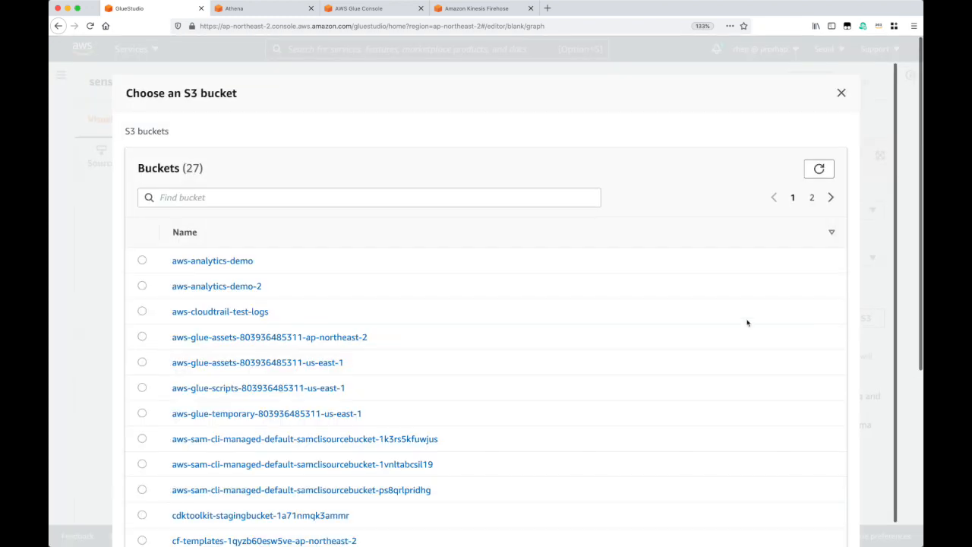
pyautogui.click(191, 262)
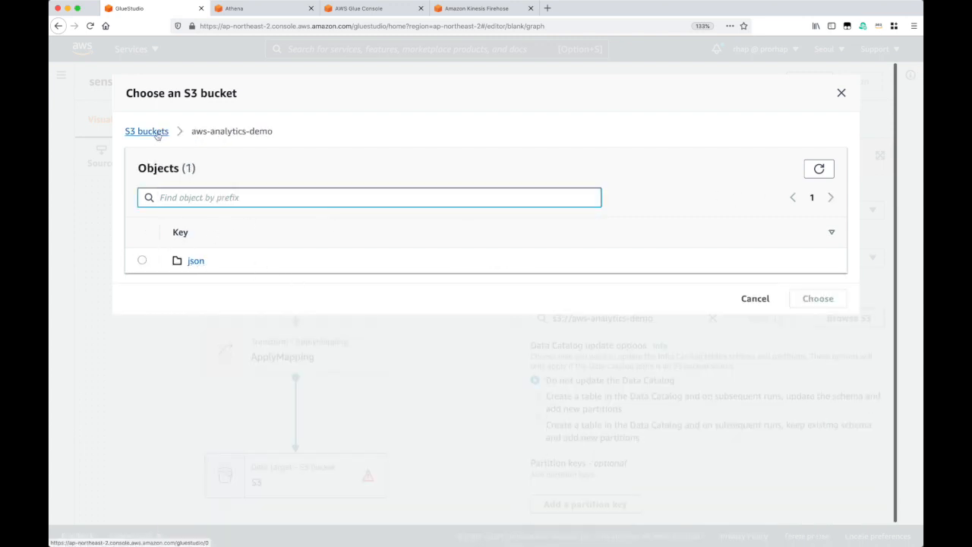
pyautogui.click(141, 262)
pyautogui.click(799, 298)
pyautogui.doubleClick(658, 318)
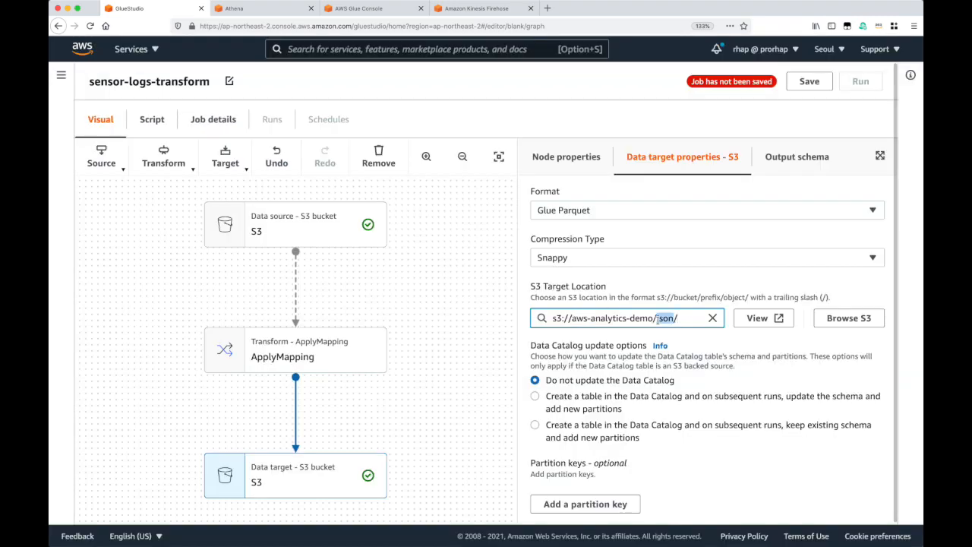
pyautogui.write('parquet')
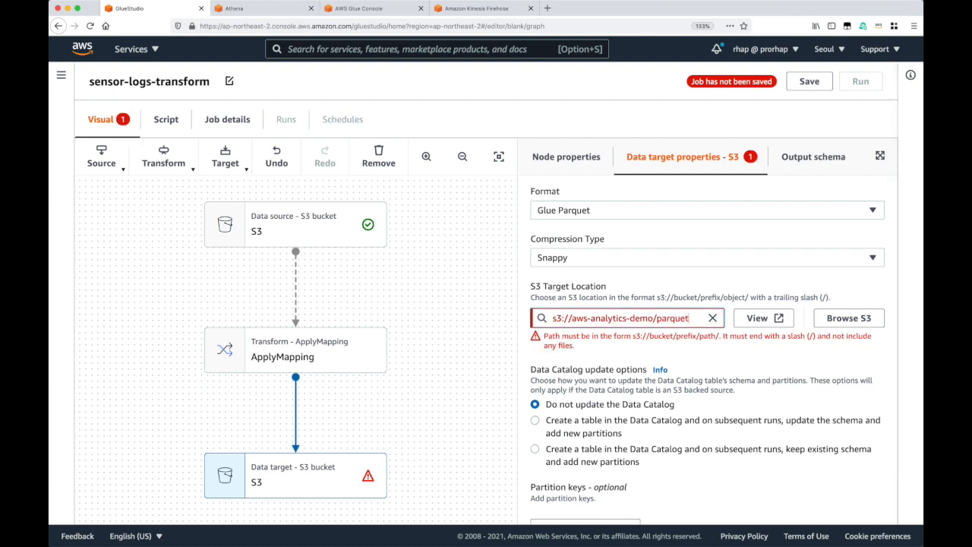
pyautogui.write('/')
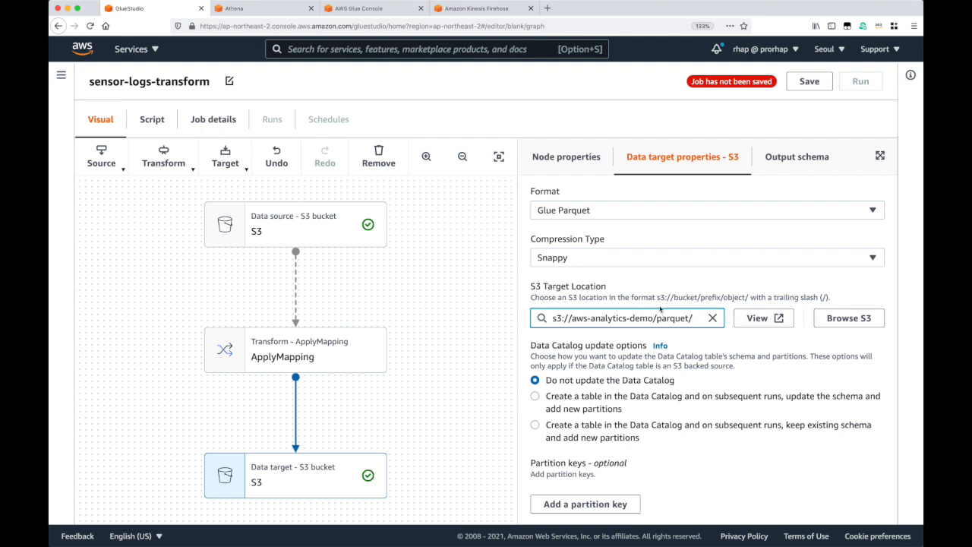
# - Have the target create a Data Catalog table sensor_logs_parquet in the default database, updating the schema and adding new partitions on subsequent runs
pyautogui.scroll(-1, 577, 397)
pyautogui.click(550, 398)
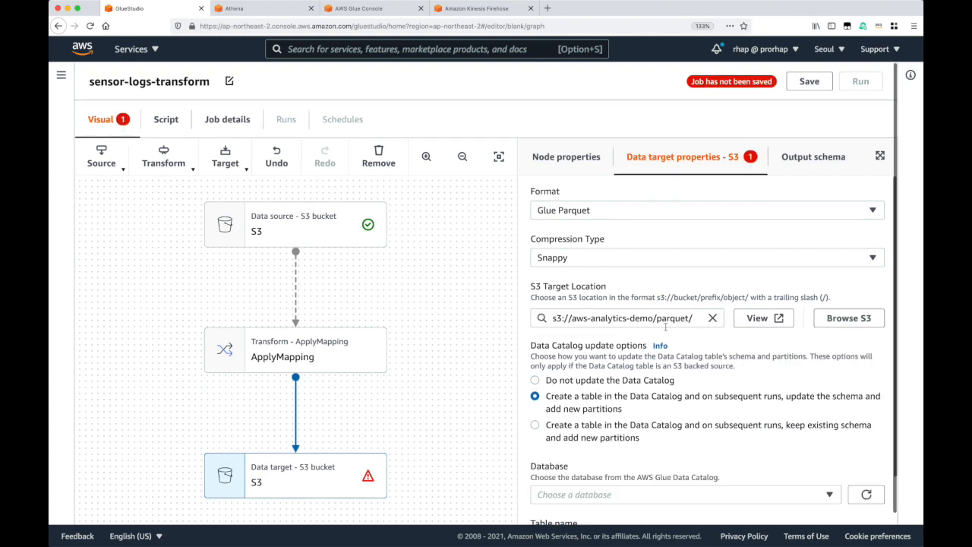
pyautogui.scroll(-2, 671, 405)
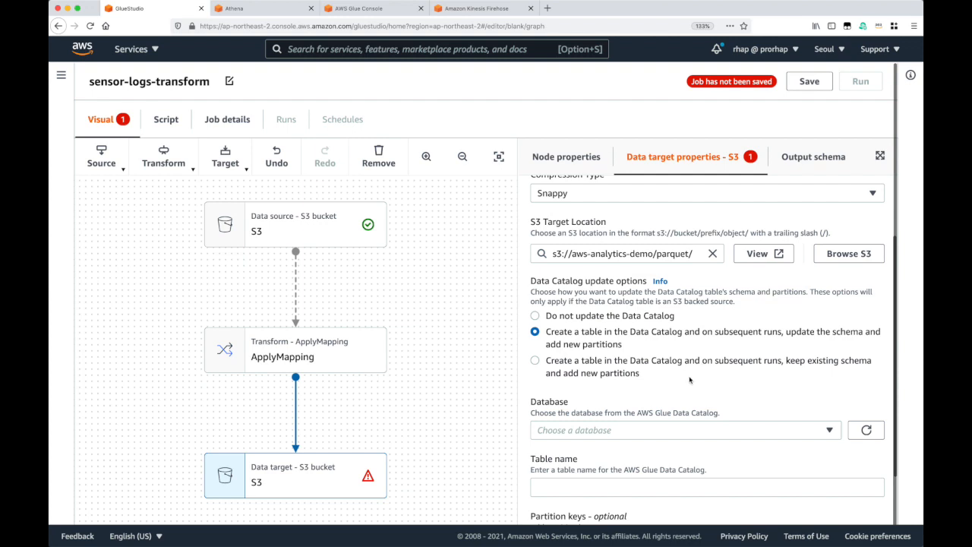
pyautogui.scroll(-1, 690, 380)
pyautogui.click(593, 385)
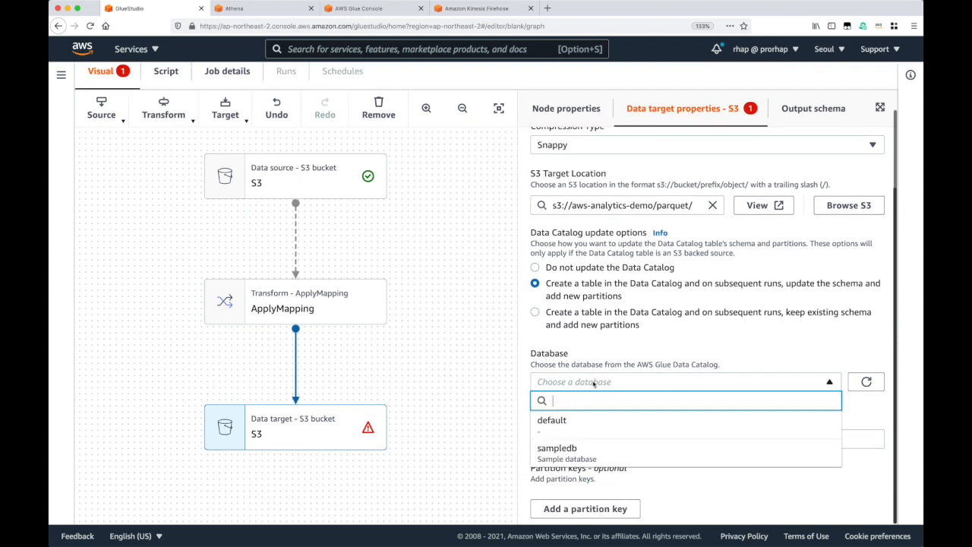
pyautogui.click(571, 421)
pyautogui.click(565, 443)
pyautogui.write('s')
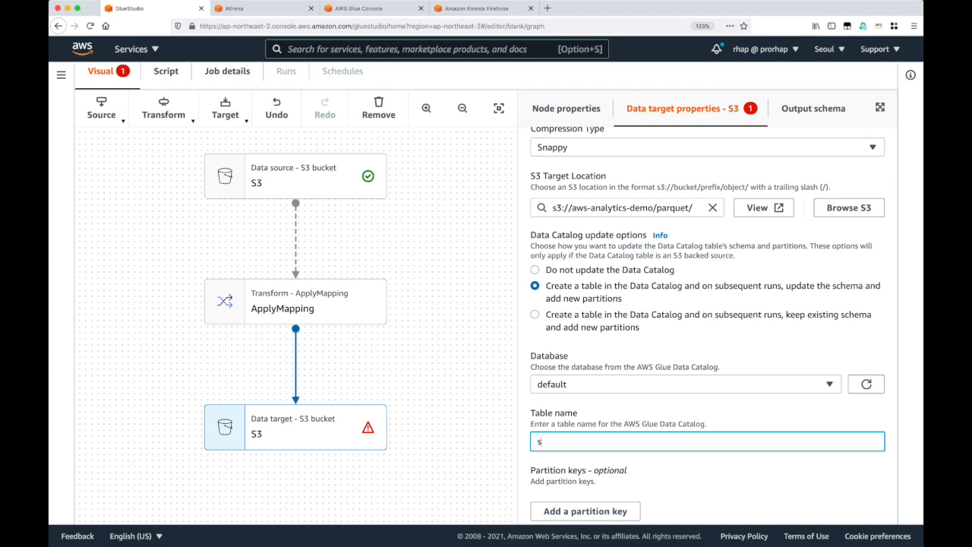
pyautogui.write('ensor_logs_parquet')
# - Add partition_0, partition_1 and partition_2 as partition keys of the S3 target, in that order
pyautogui.scroll(-1, 613, 466)
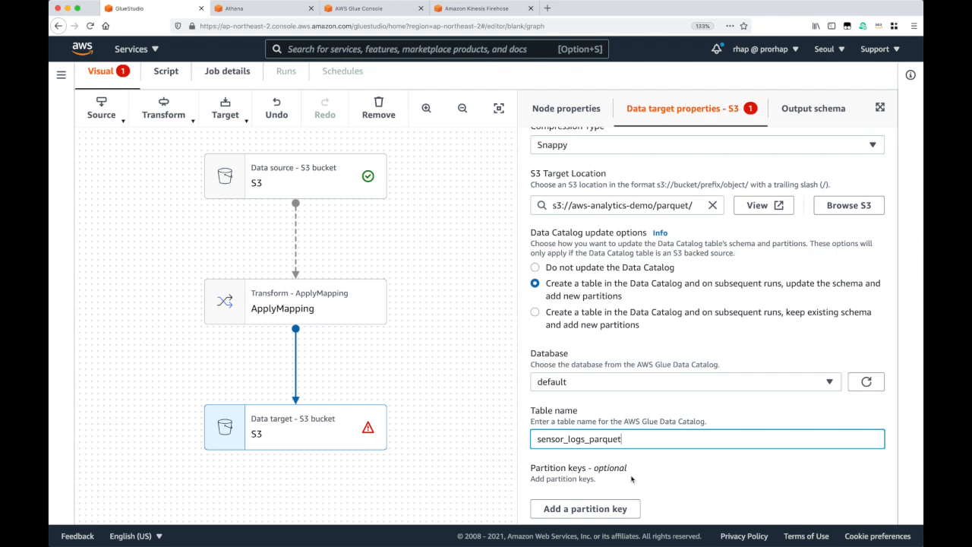
pyautogui.click(596, 510)
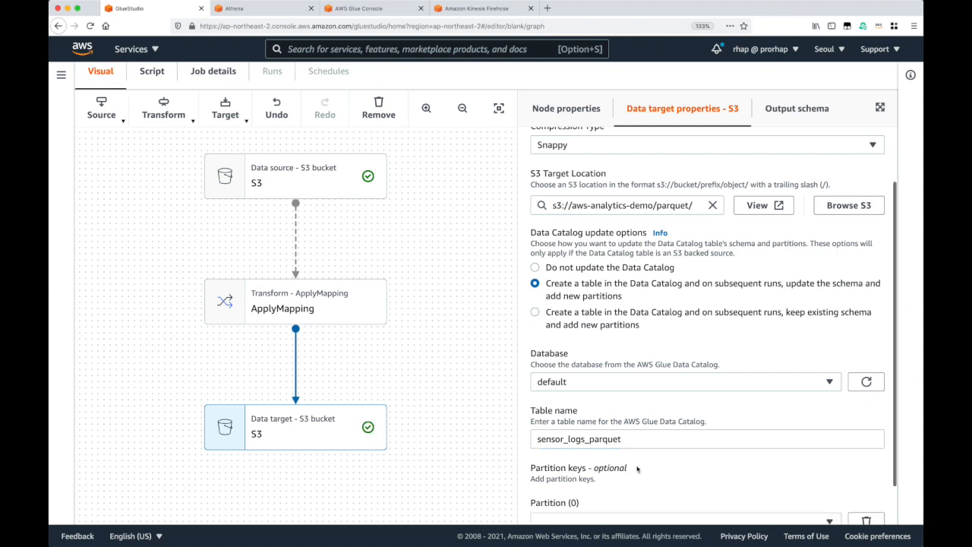
pyautogui.scroll(-1, 636, 469)
pyautogui.click(597, 482)
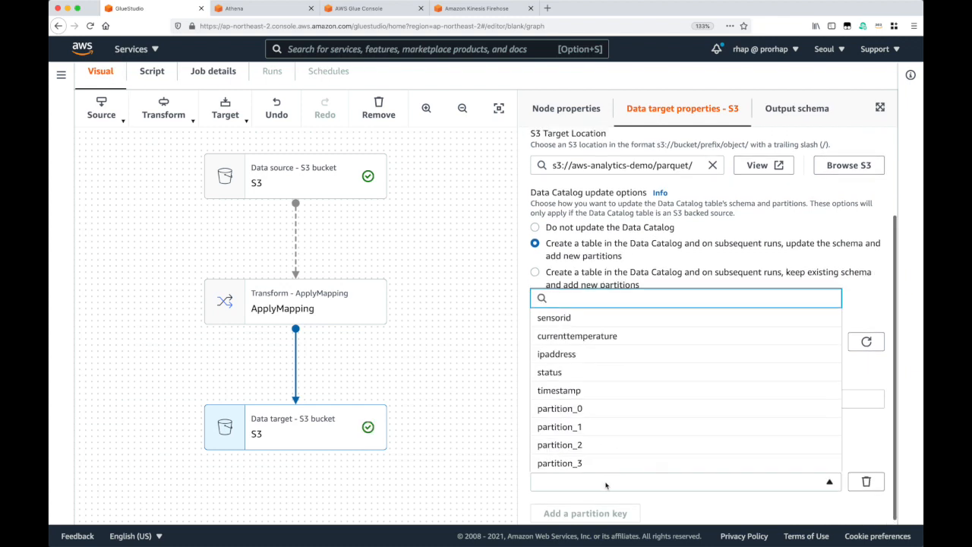
pyautogui.click(585, 412)
pyautogui.click(585, 509)
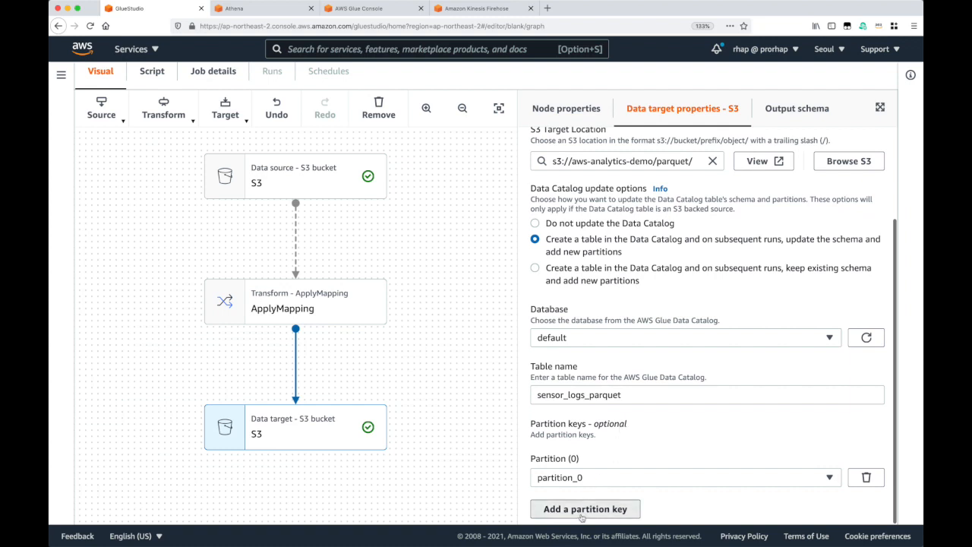
pyautogui.scroll(-1, 562, 486)
pyautogui.click(556, 478)
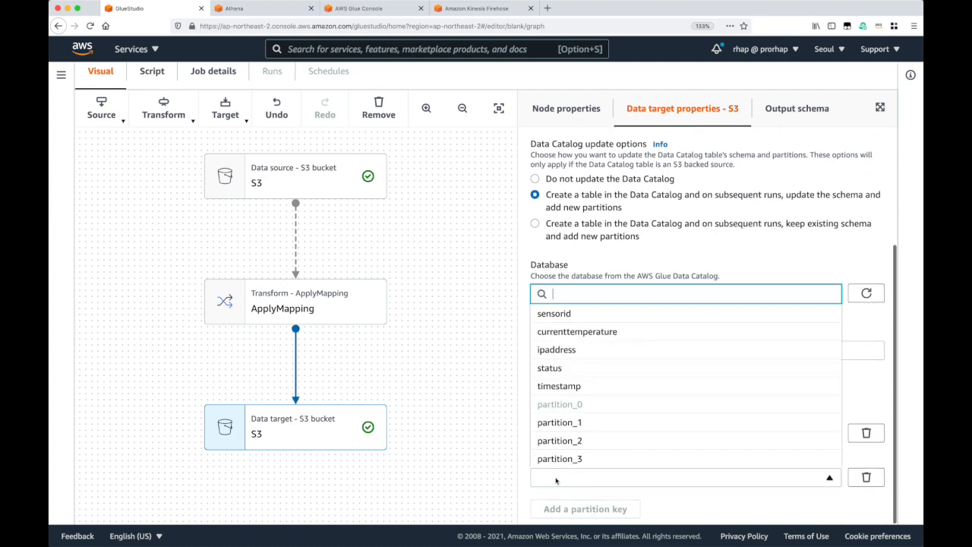
pyautogui.click(573, 425)
pyautogui.click(586, 509)
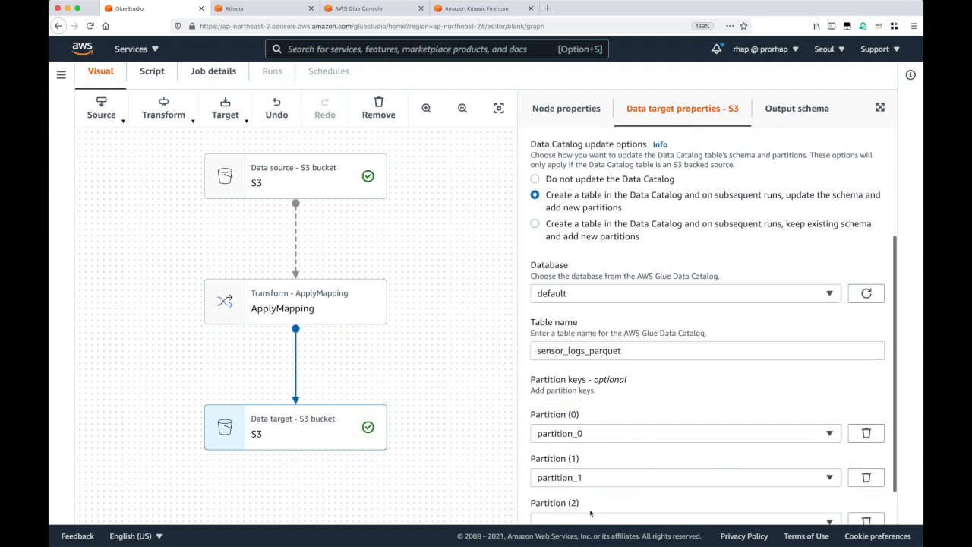
pyautogui.scroll(-1, 577, 479)
pyautogui.click(568, 479)
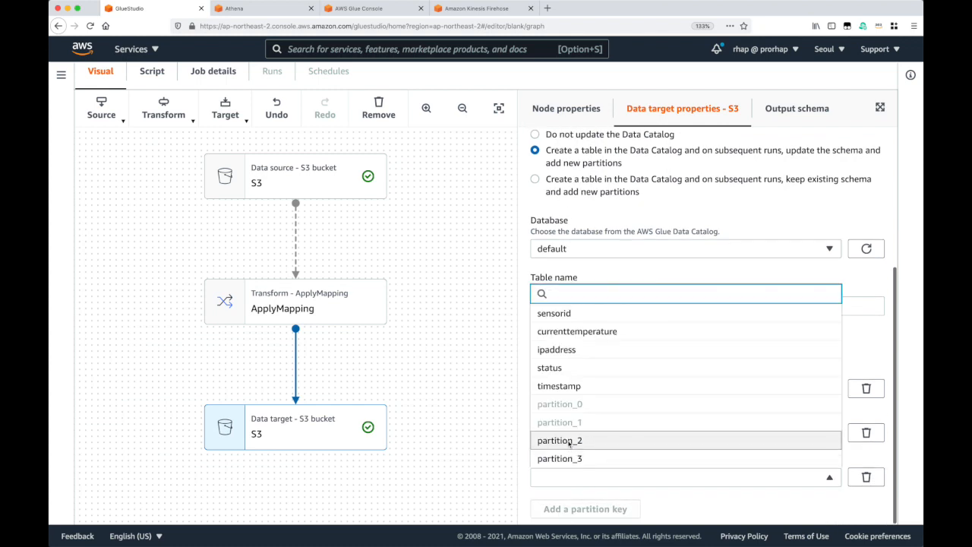
pyautogui.click(568, 440)
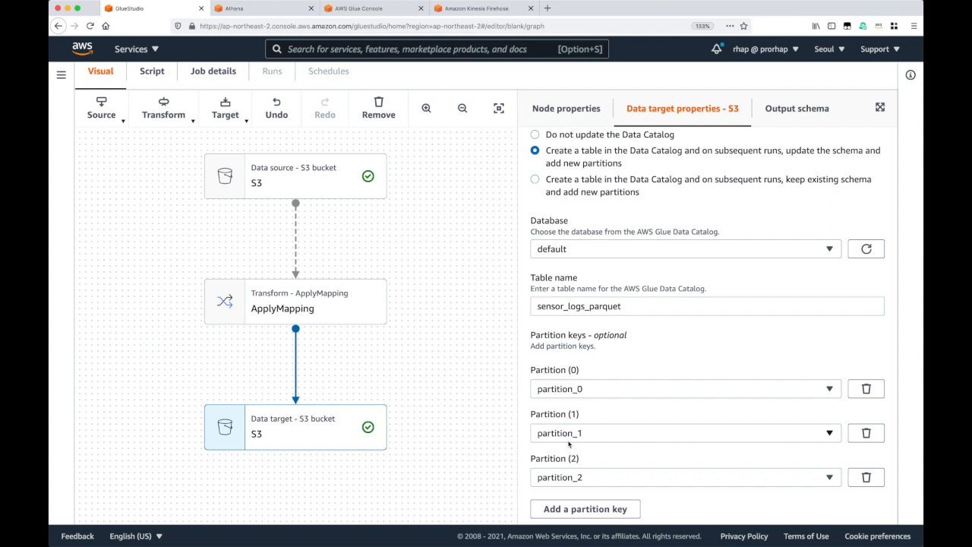
# - Assign glue-service-role as the IAM role in the details of the sensor-logs-transform job
pyautogui.scroll(-1, 693, 443)
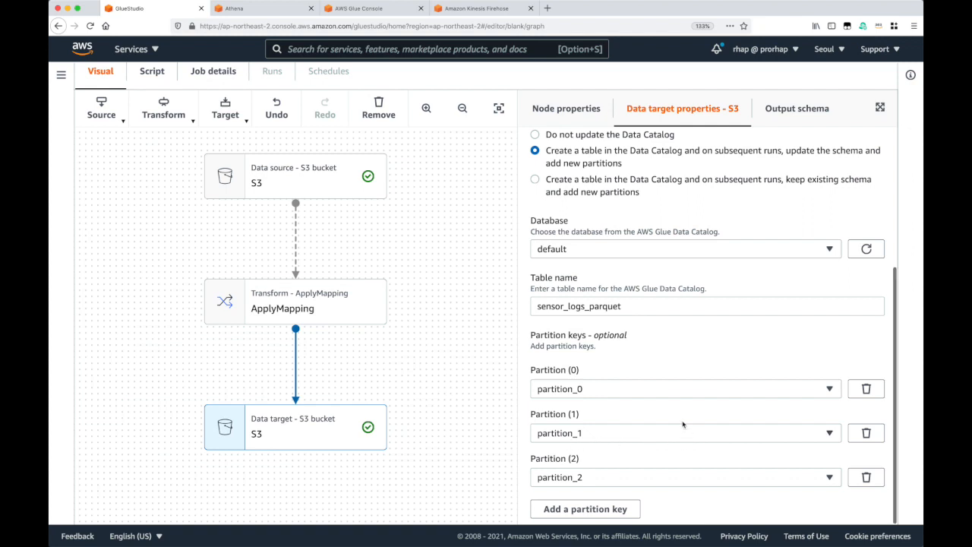
pyautogui.scroll(3, 682, 424)
pyautogui.scroll(-3, 682, 424)
pyautogui.click(210, 76)
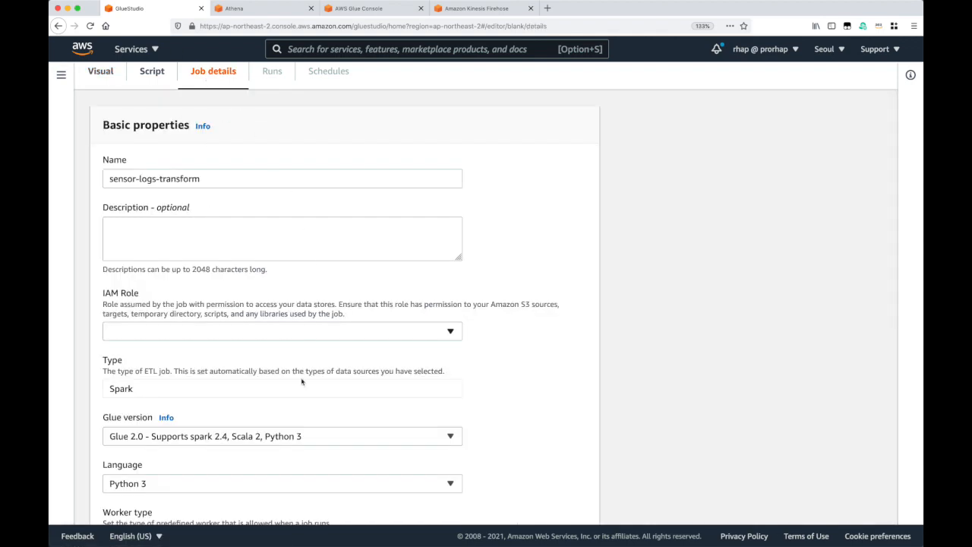
pyautogui.scroll(-1, 262, 403)
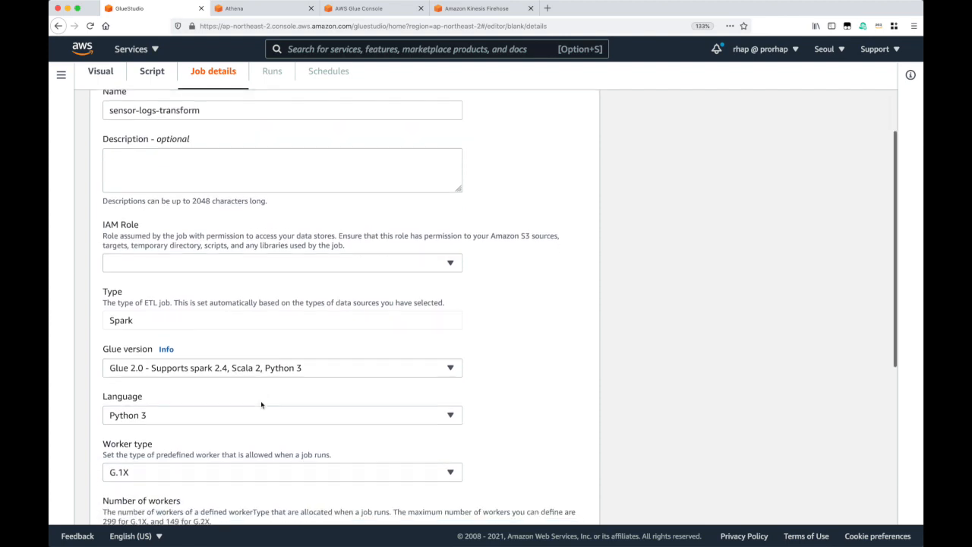
pyautogui.click(156, 269)
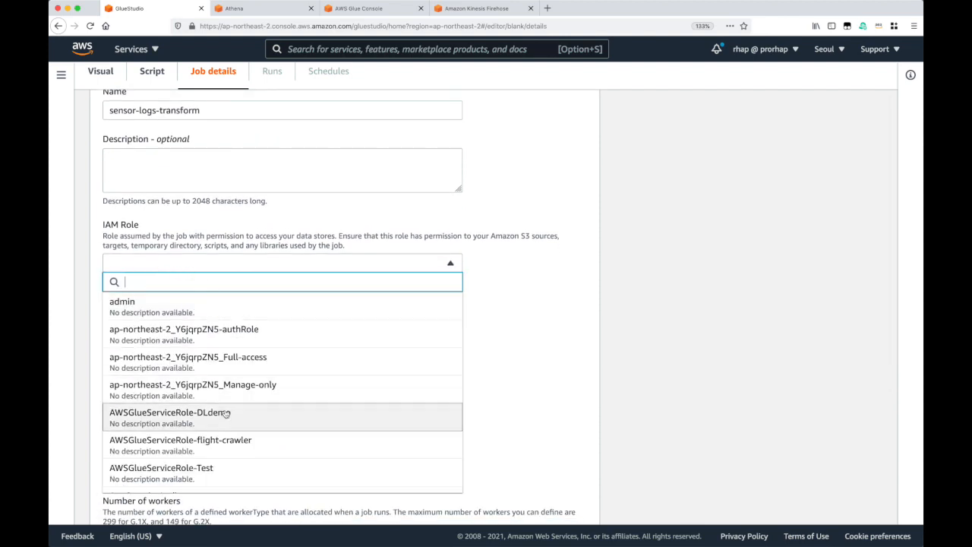
pyautogui.scroll(-8, 239, 430)
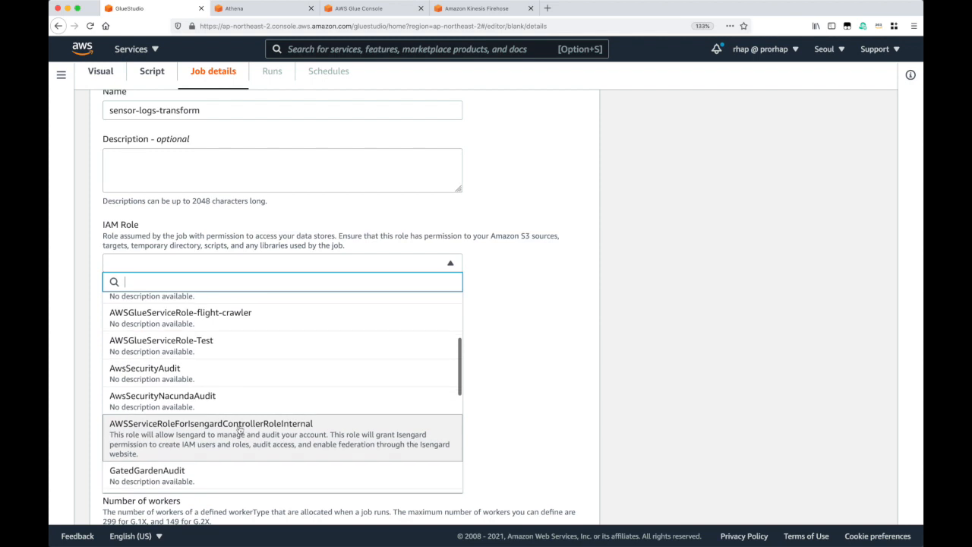
pyautogui.click(149, 346)
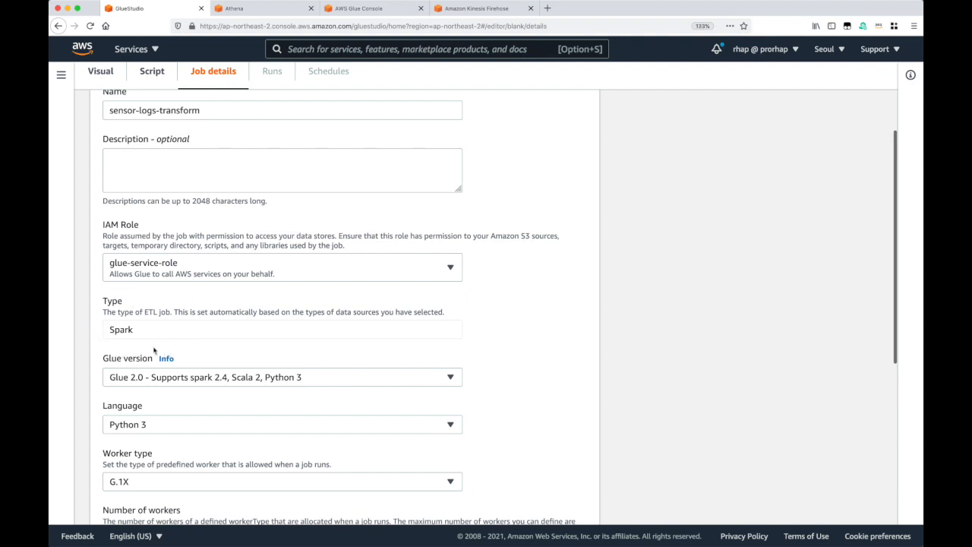
# - Review the remaining basic job properties, keeping their defaults, then save and run the sensor-logs-transform job
pyautogui.scroll(-2, 154, 348)
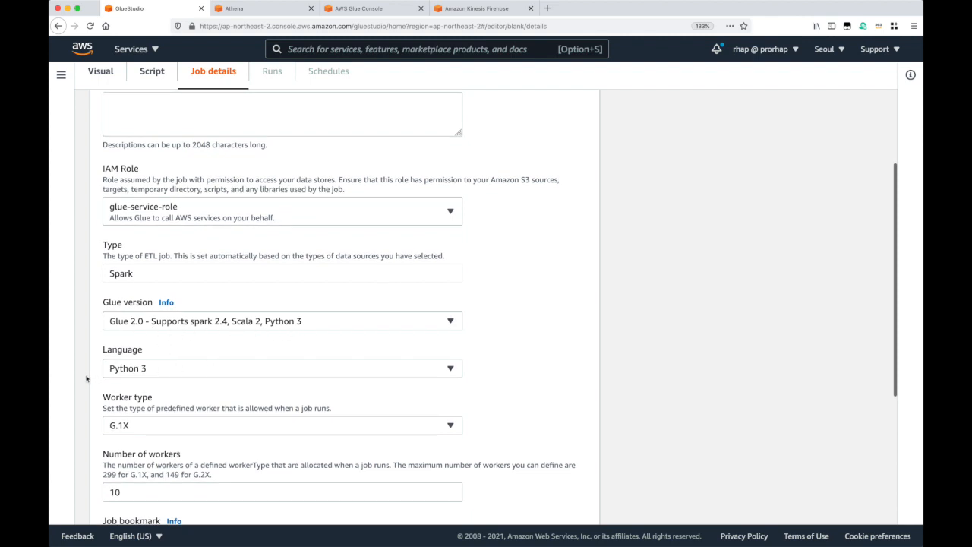
pyautogui.scroll(-3, 188, 387)
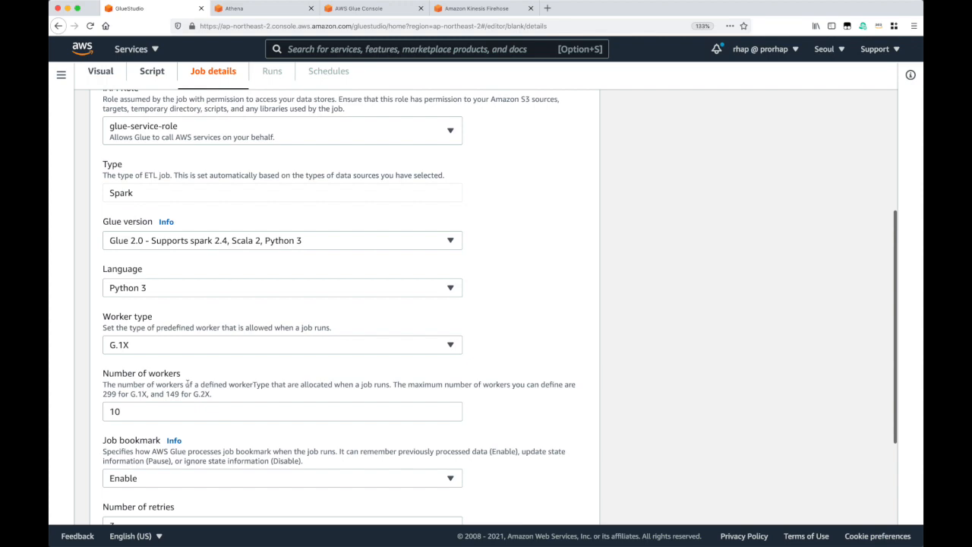
pyautogui.scroll(8, 188, 384)
pyautogui.scroll(-12, 188, 384)
pyautogui.scroll(12, 188, 385)
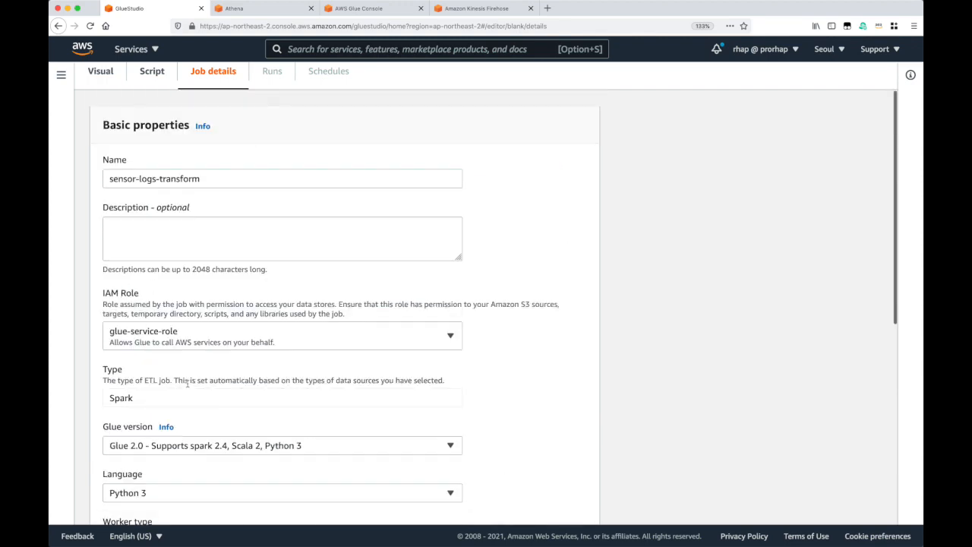
pyautogui.scroll(2, 311, 275)
pyautogui.click(809, 81)
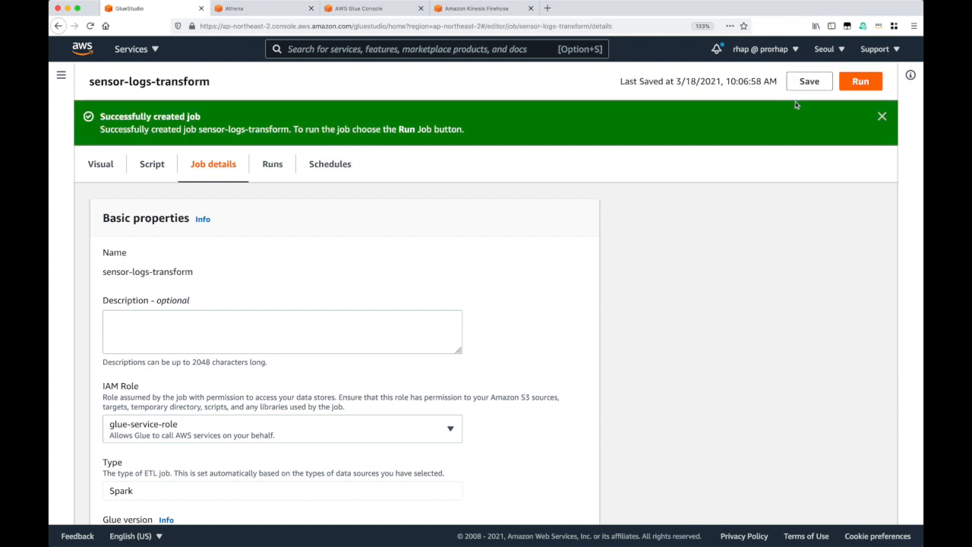
pyautogui.click(861, 82)
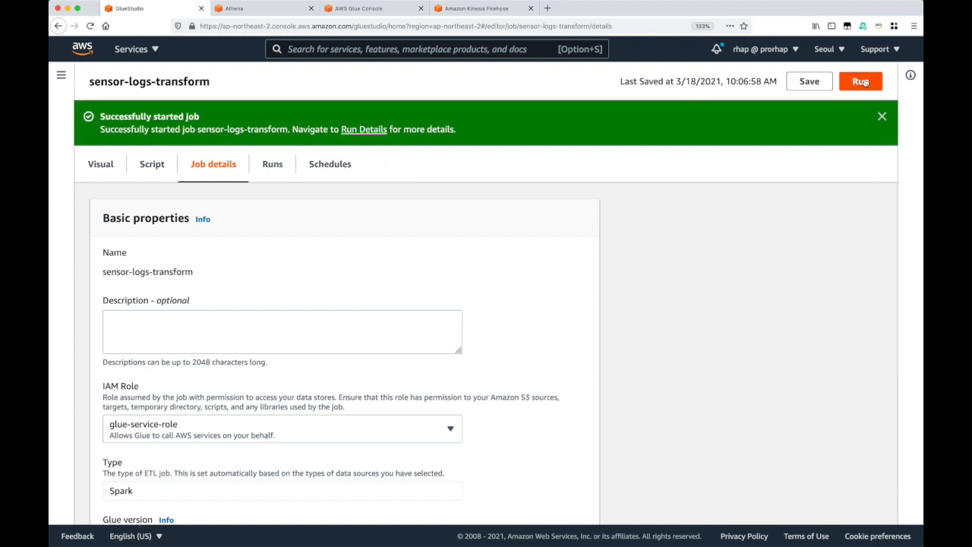
# - Check the status of the job's recent runs and look at its schedules
pyautogui.click(273, 166)
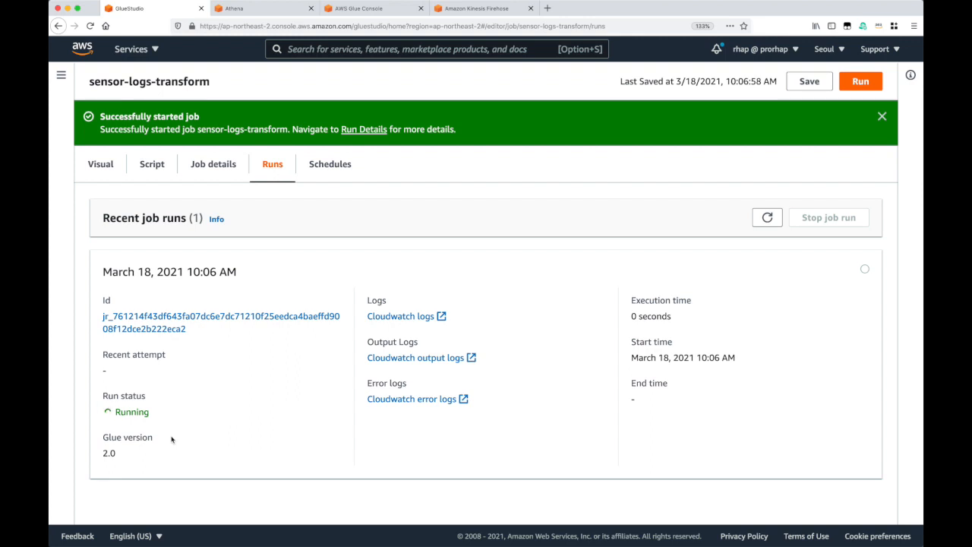
pyautogui.click(330, 164)
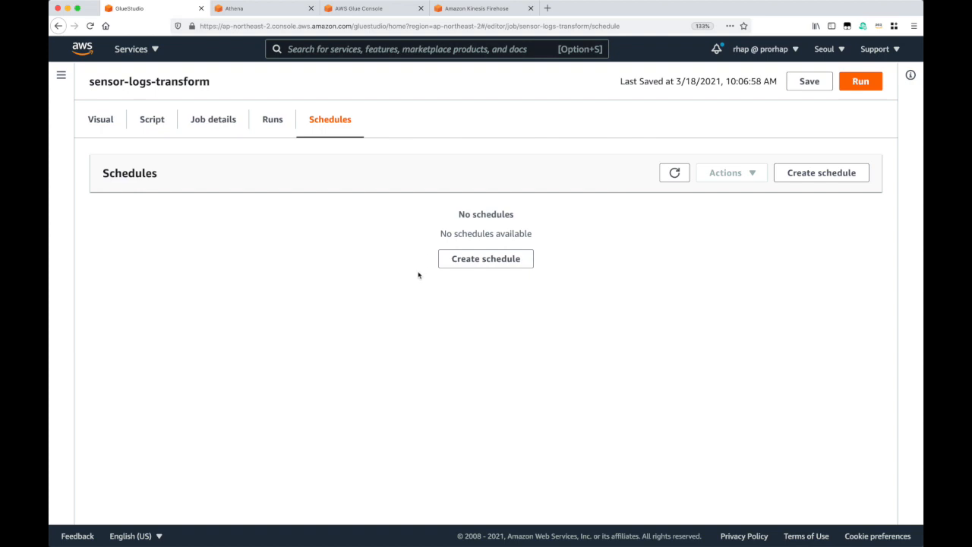
pyautogui.click(268, 121)
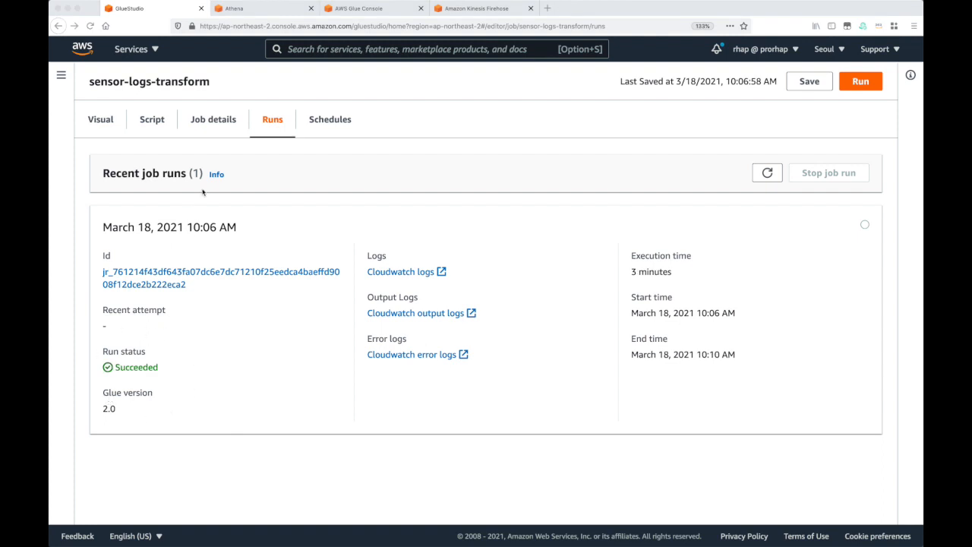
# - Switch to S3 and browse the aws-analytics-demo bucket's parquet output down to partition_0=2021/partition_1=03/partition_2=16
pyautogui.click(291, 49)
pyautogui.write('s')
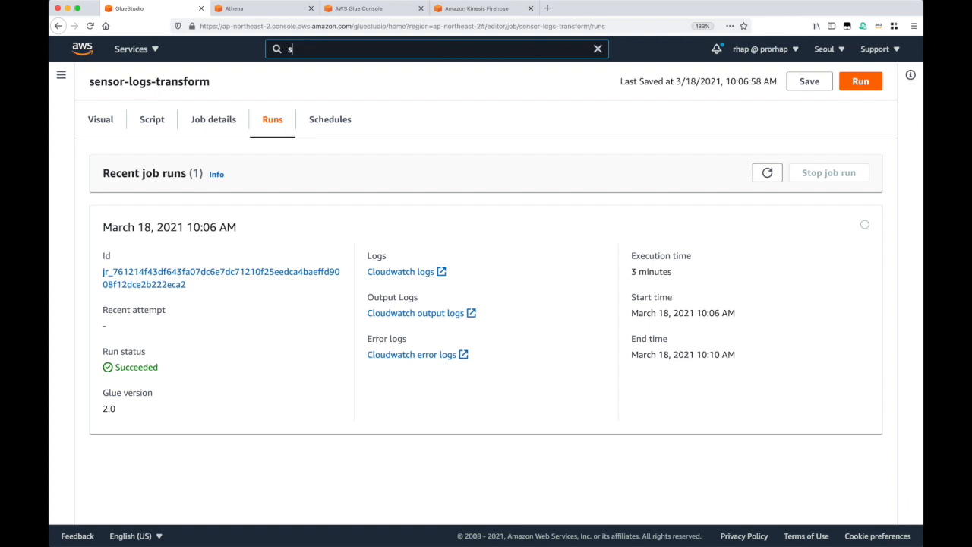
pyautogui.write('3')
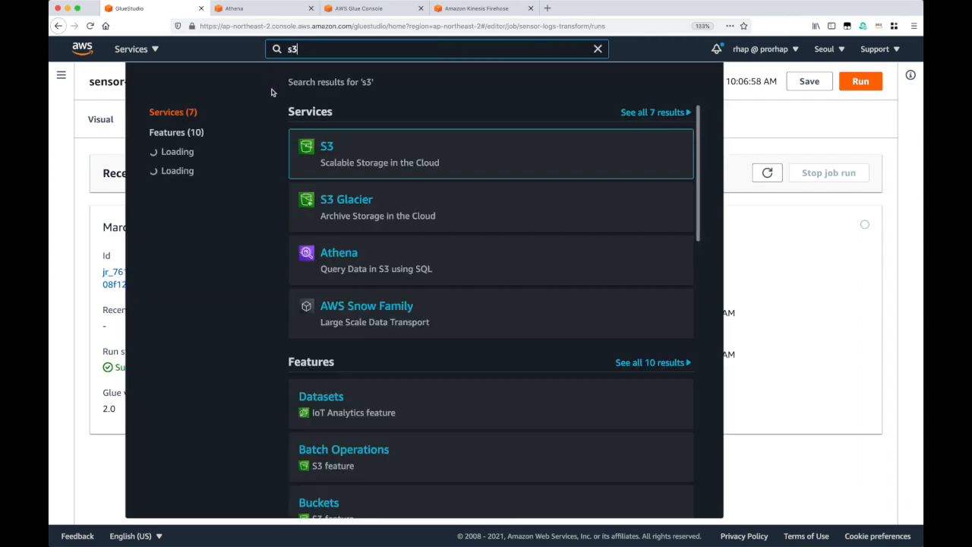
pyautogui.click(327, 150)
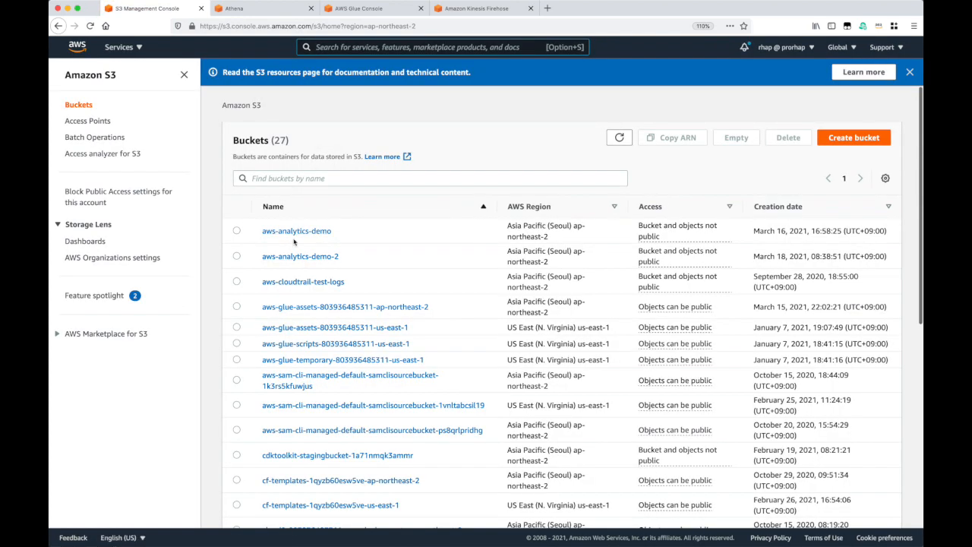
pyautogui.click(296, 232)
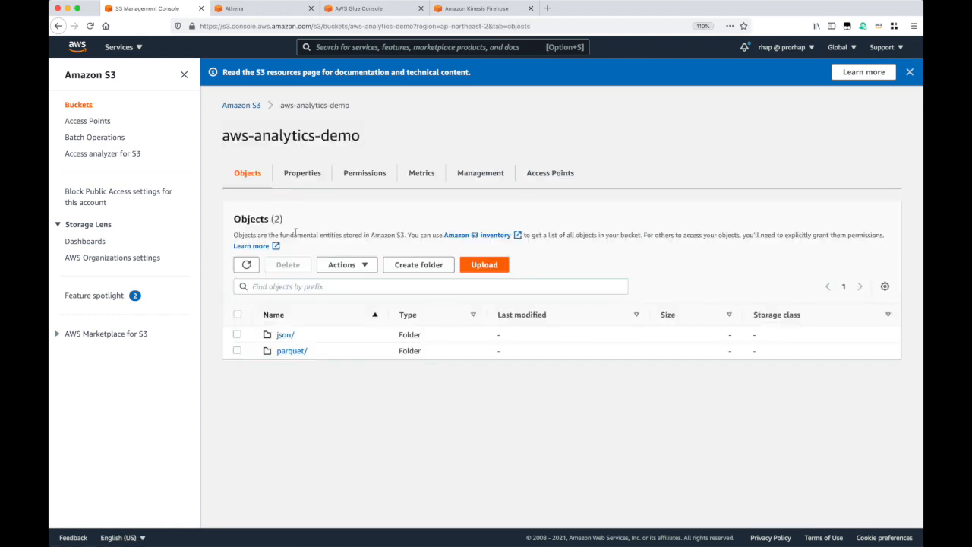
pyautogui.click(287, 351)
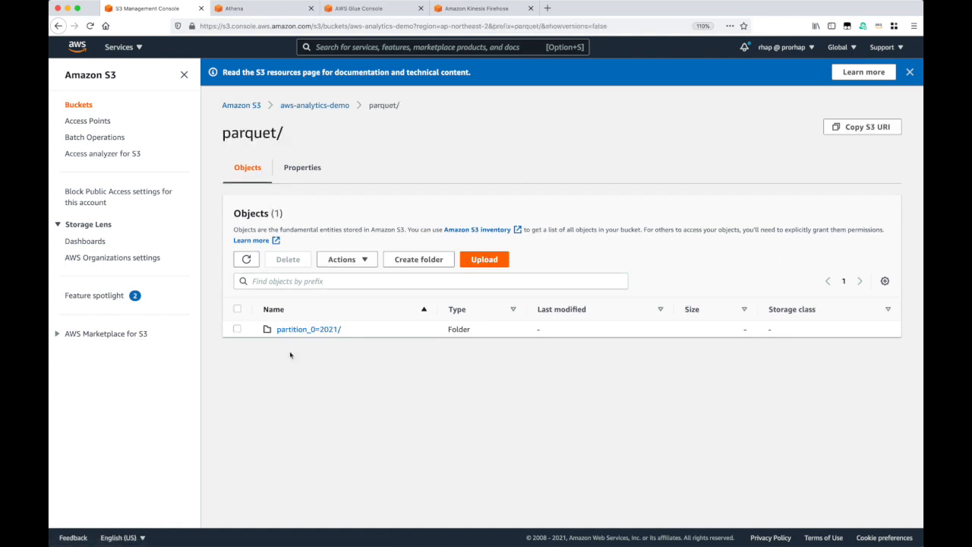
pyautogui.click(294, 333)
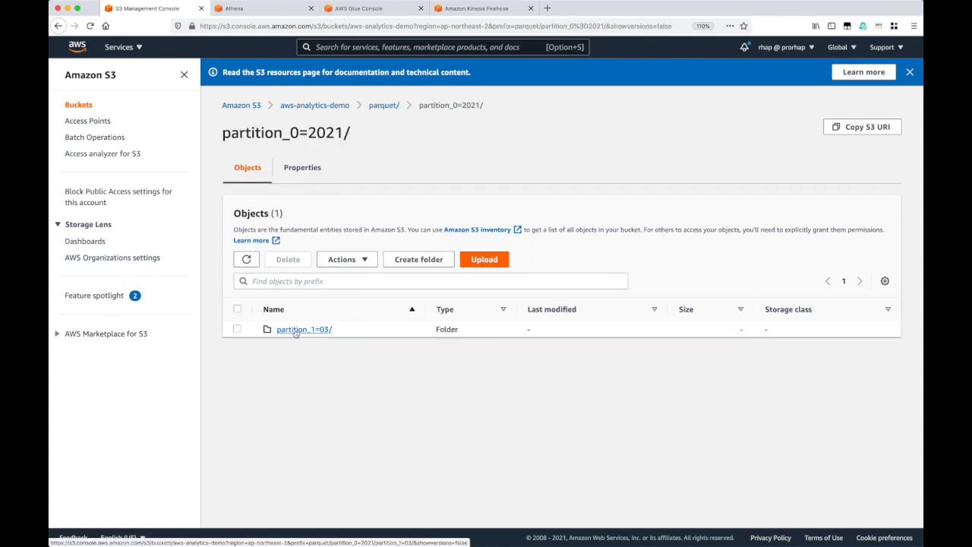
pyautogui.click(295, 331)
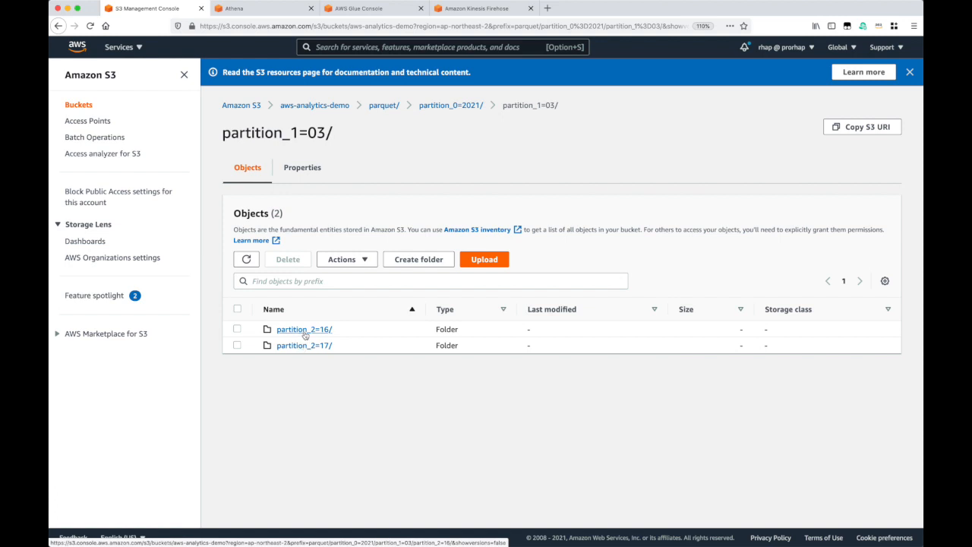
pyautogui.click(304, 331)
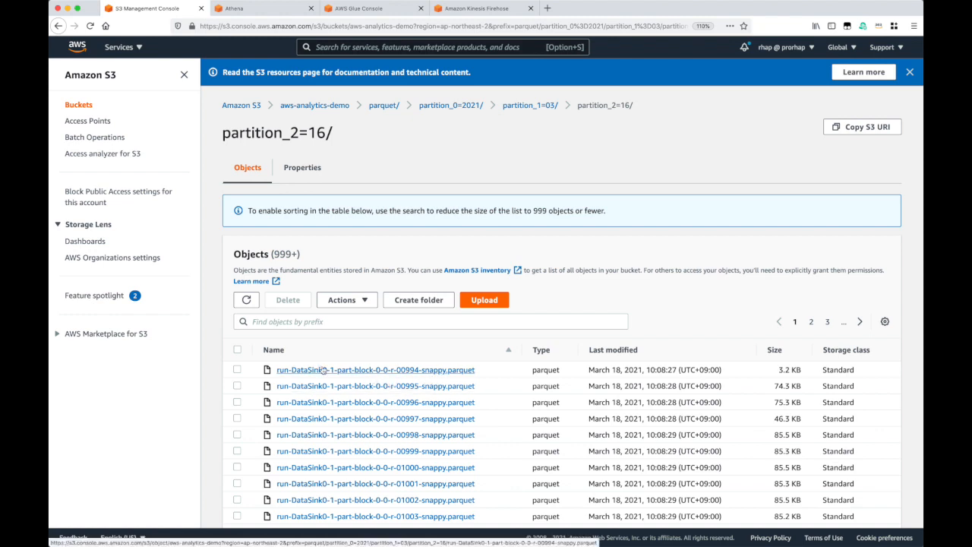
# - Switch to Athena, refresh the table list and expand the columns of the sensor_logs_parquet table
pyautogui.click(267, 11)
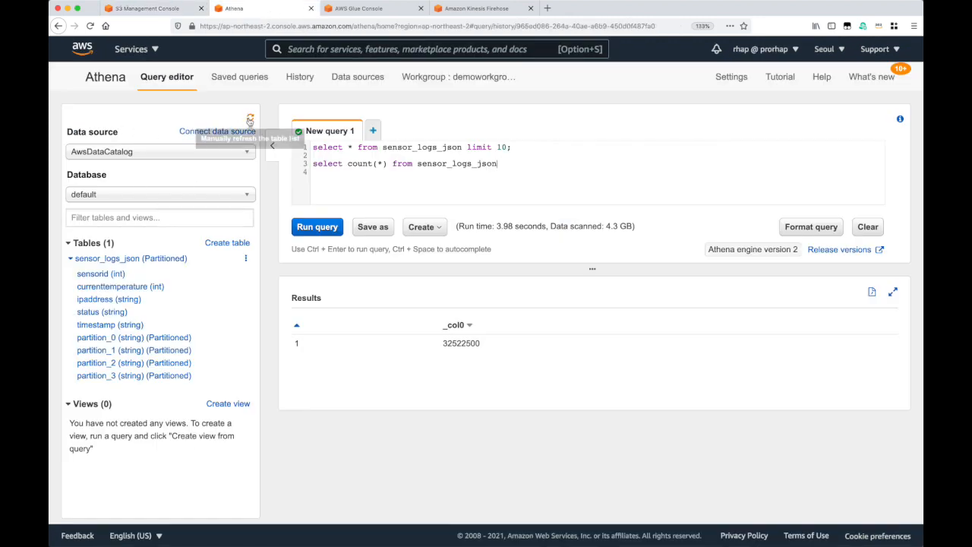
pyautogui.click(249, 122)
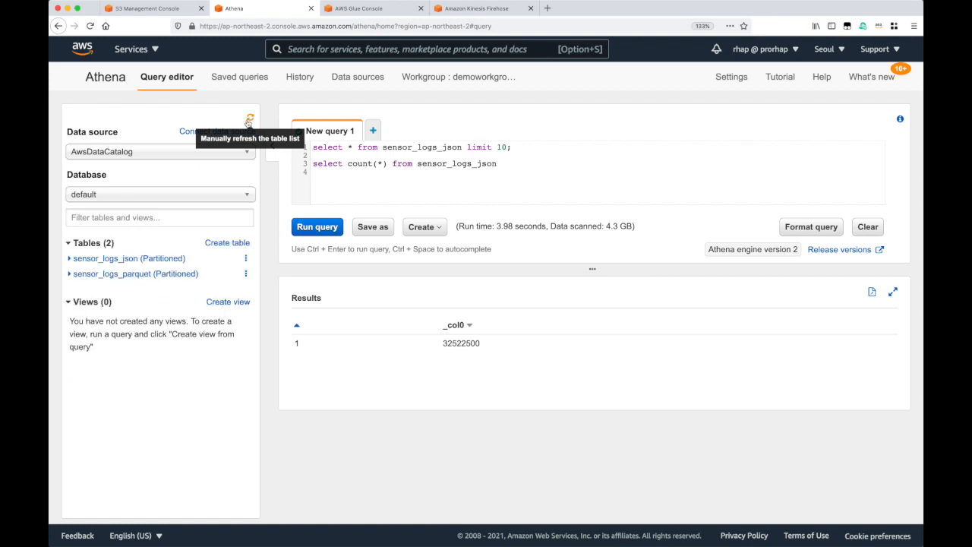
pyautogui.click(72, 277)
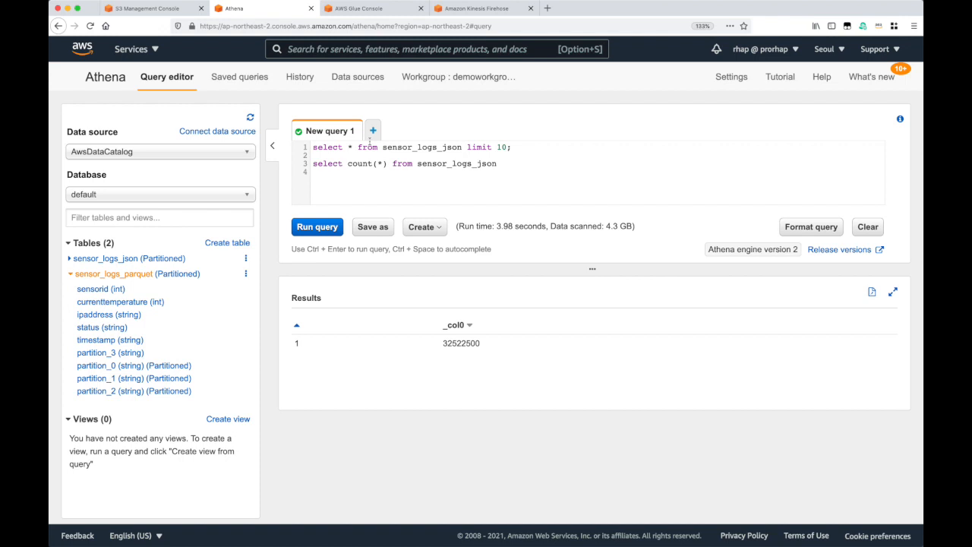
# - Start a new query without the sample text: select partition_2 as date, status, count(*) from sensor_logs_parquet group by
pyautogui.click(513, 165)
pyautogui.click(373, 131)
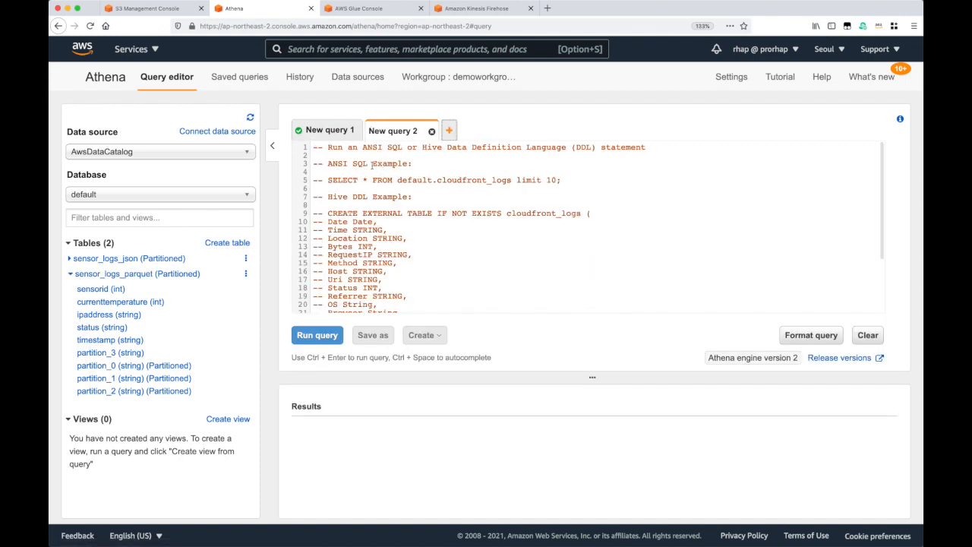
pyautogui.press('super+a')
pyautogui.press('BackSpace')
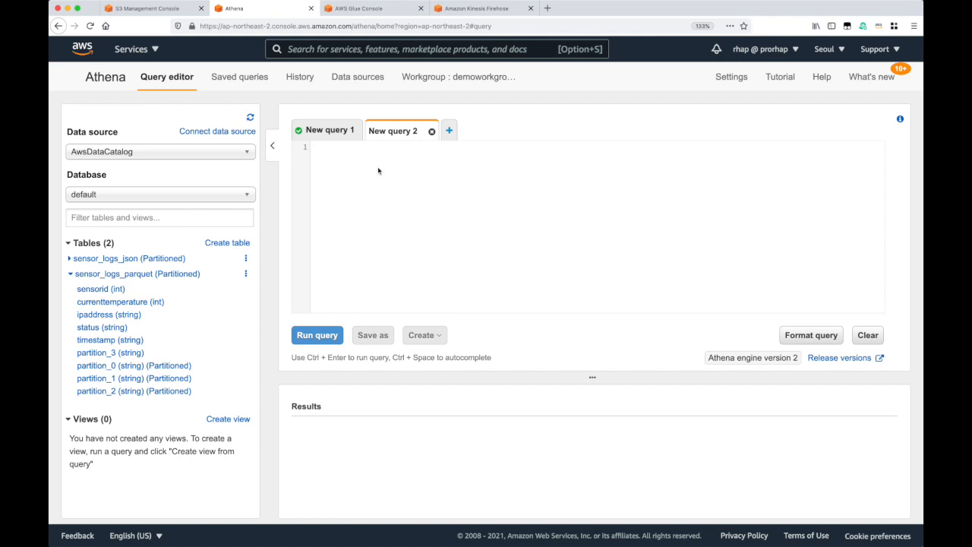
pyautogui.write('select')
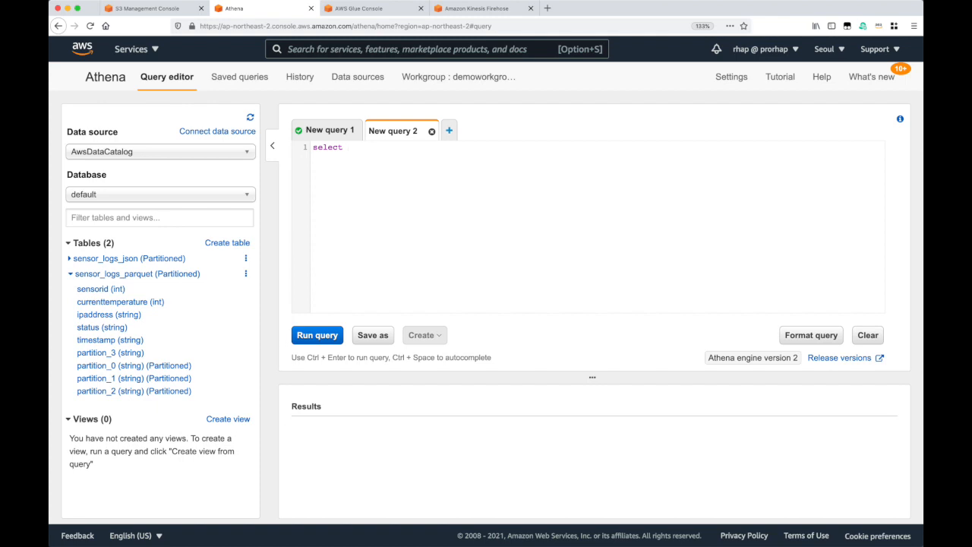
pyautogui.write(' partition_2 as date, status, count(*) fr')
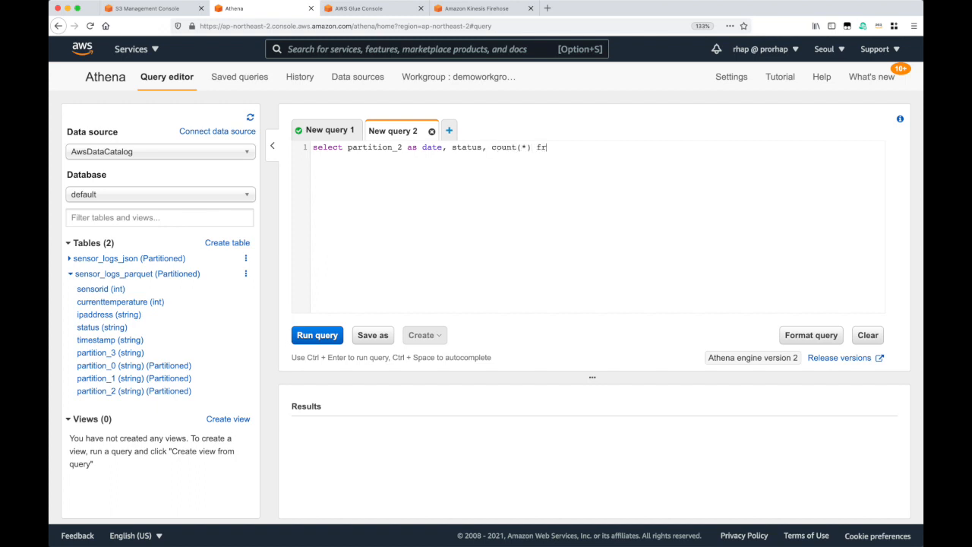
pyautogui.write('om sensor_logs_parquet group by')
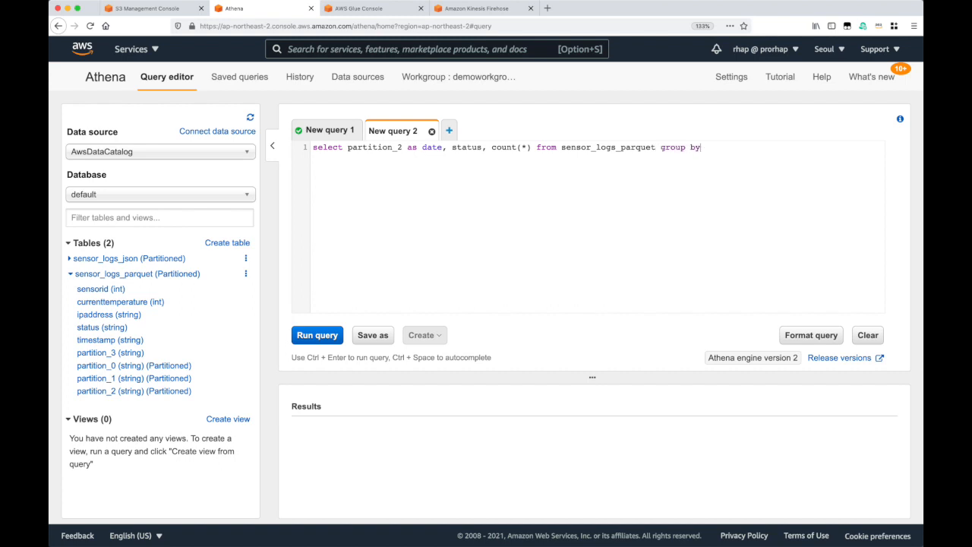
# - Complete the query's group by clause with partition_2, status
pyautogui.scroll(-2, 401, 165)
pyautogui.scroll(2, 401, 165)
pyautogui.doubleClick(375, 148)
pyautogui.hotkey('ctrl', 'c')
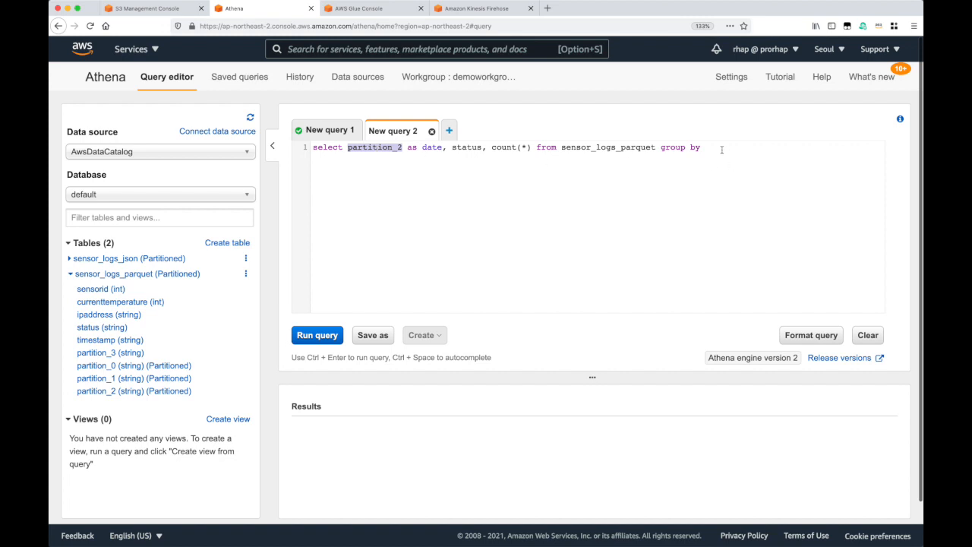
pyautogui.click(721, 150)
pyautogui.hotkey('ctrl', 'v')
pyautogui.write(', status')
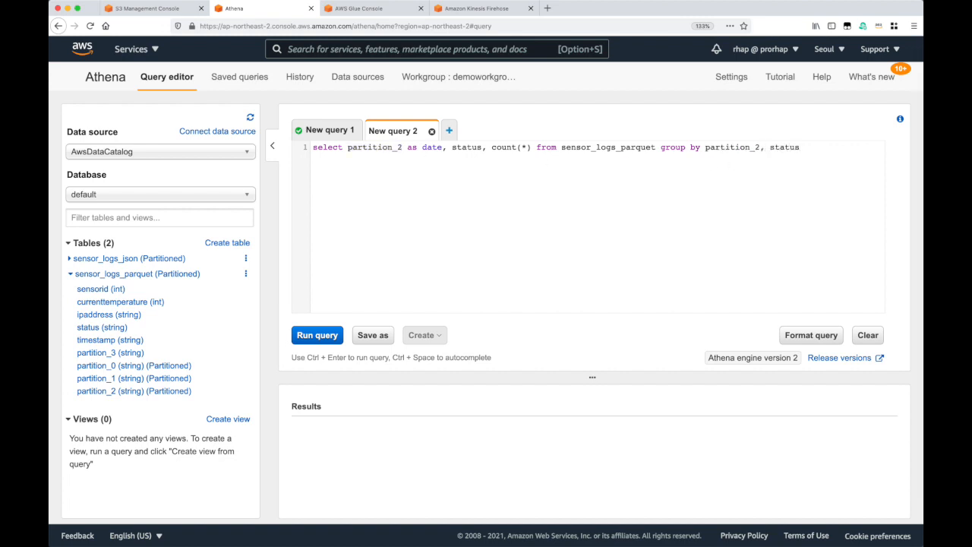
# - Append order by partition_2, status to the query, run it and enlarge the results area
pyautogui.write(' order by')
pyautogui.moveTo(706, 147); pyautogui.dragTo(801, 146)
pyautogui.hotkey('ctrl', 'c')
pyautogui.click(858, 147)
pyautogui.hotkey('ctrl', 'v')
pyautogui.press('super+a')
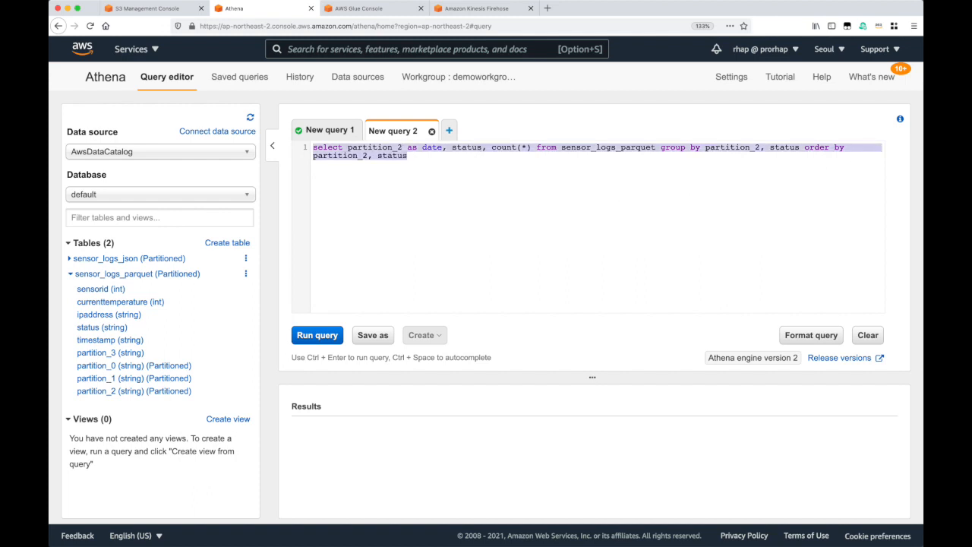
pyautogui.hotkey('ctrl', 'Return')
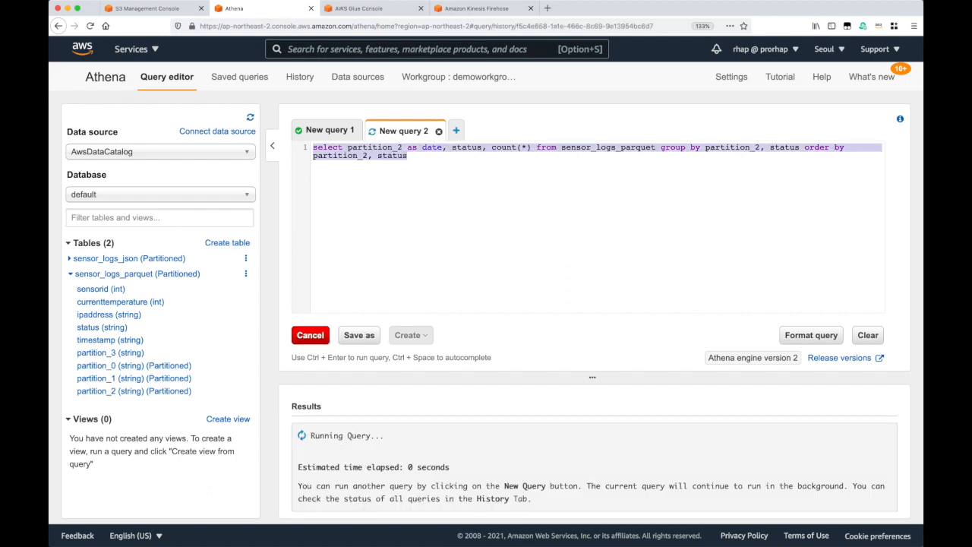
pyautogui.moveTo(593, 377); pyautogui.dragTo(590, 322)
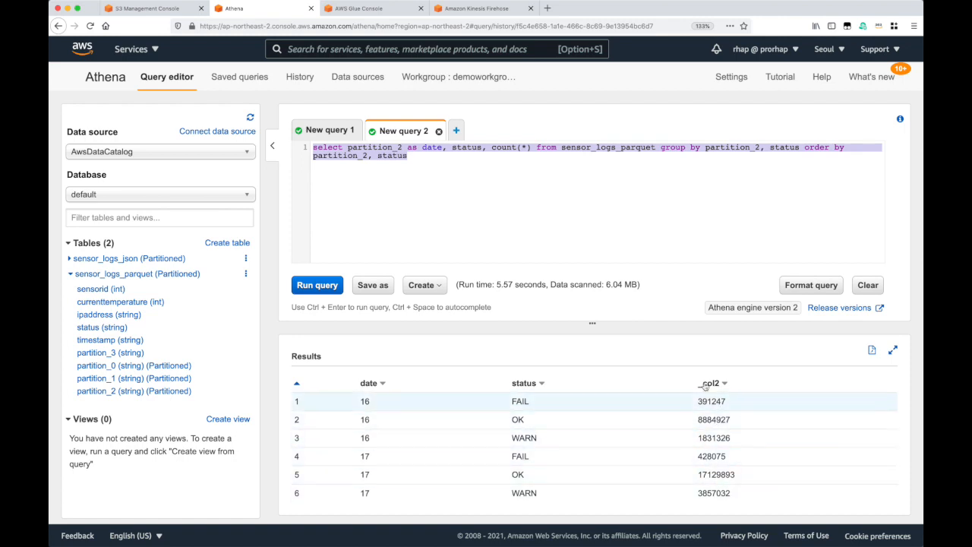
# - Duplicate the grouped count query below the original and change the copy's table to sensor_logs_json
pyautogui.click(457, 201)
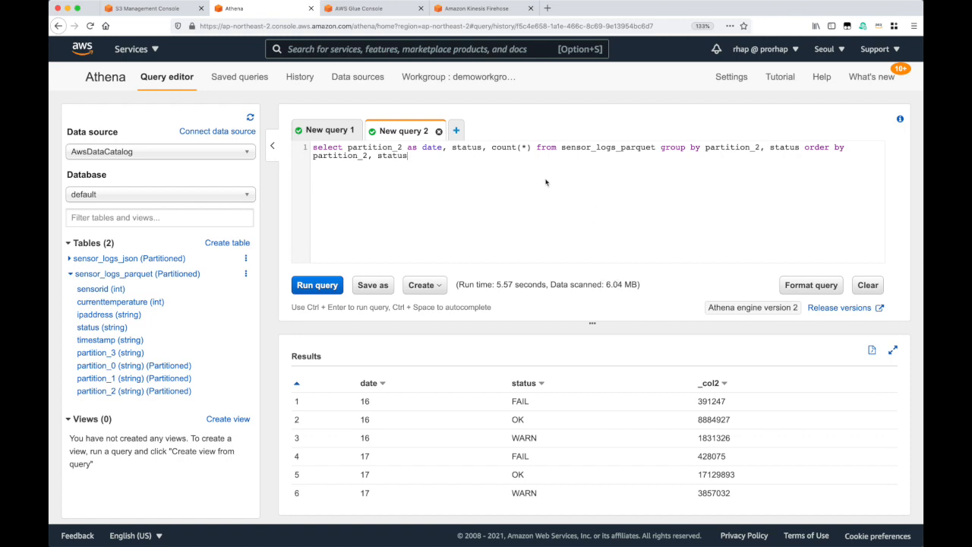
pyautogui.tripleClick(424, 158)
pyautogui.click(432, 155)
pyautogui.press('super+v')
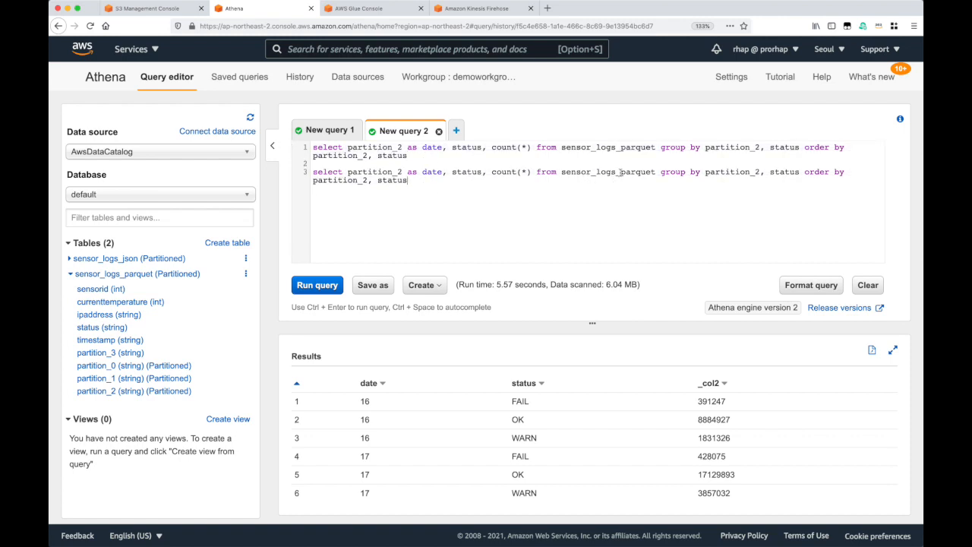
pyautogui.moveTo(620, 173); pyautogui.dragTo(655, 173)
pyautogui.write('json')
# - Select only the sensor_logs_json query, run it and clear the selection
pyautogui.press('super+shift+Up')
pyautogui.press('super+shift+Down')
pyautogui.hotkey('shift', 'Up')
pyautogui.press('super+shift+Left')
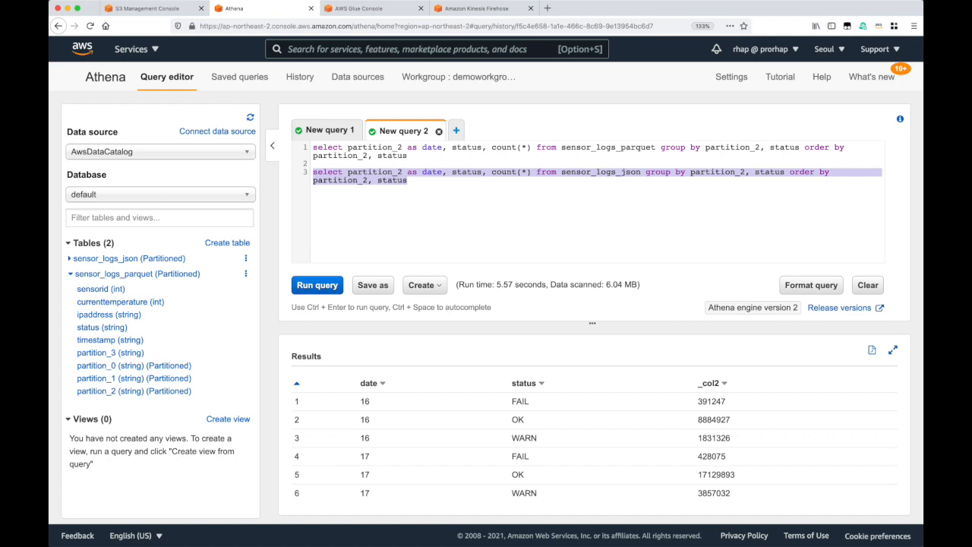
pyautogui.hotkey('ctrl', 'Return')
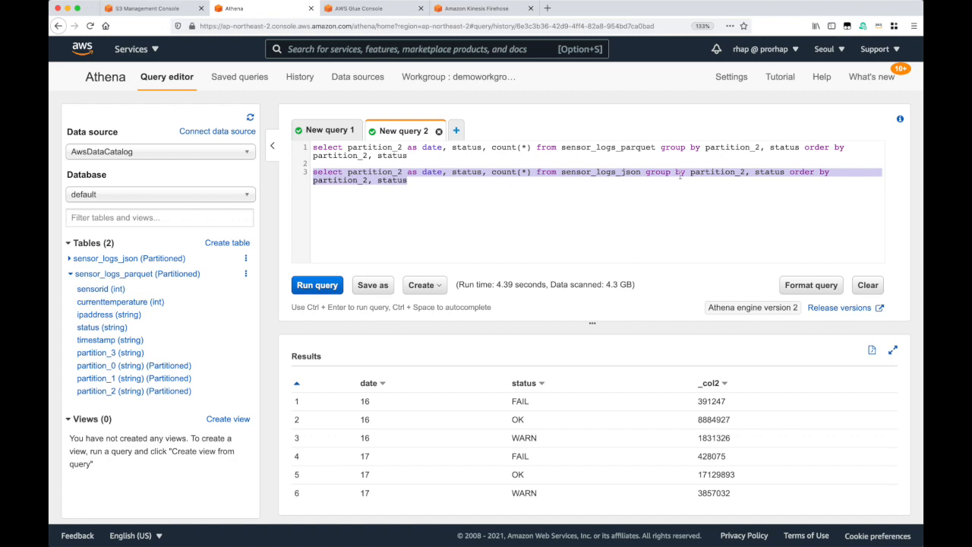
pyautogui.click(479, 156)
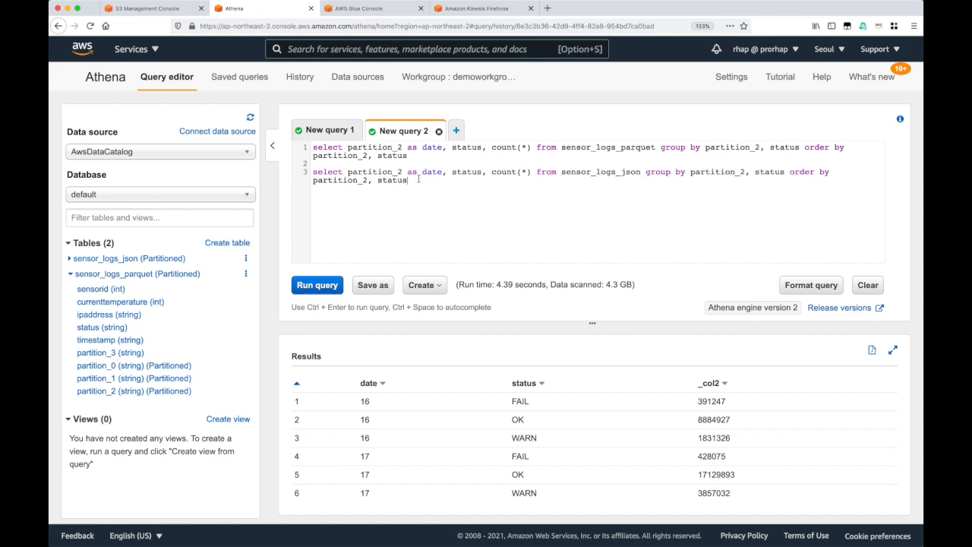
pyautogui.click(419, 179)
# - Download the results of the newest sensor_logs_json query from the query history, opening the CSV in Microsoft Excel
pyautogui.click(298, 79)
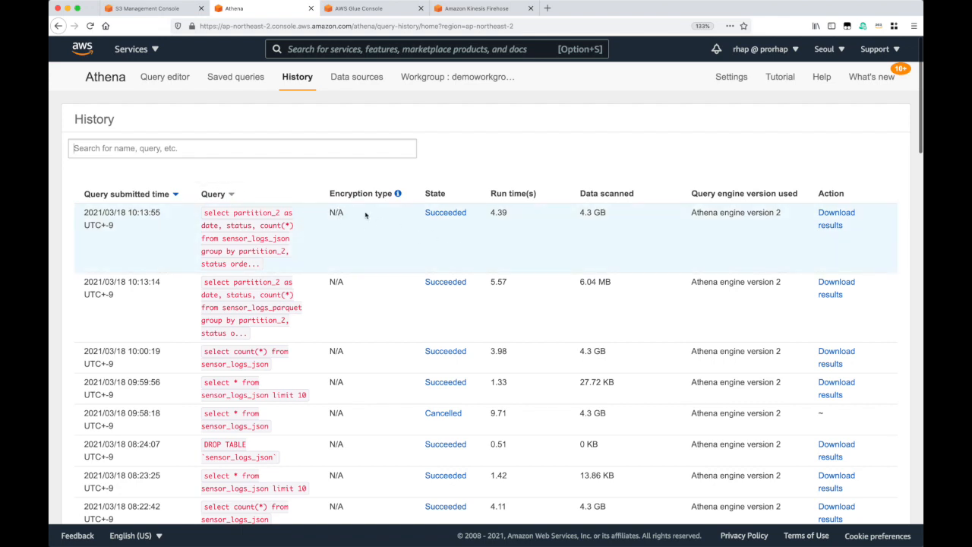
pyautogui.click(834, 215)
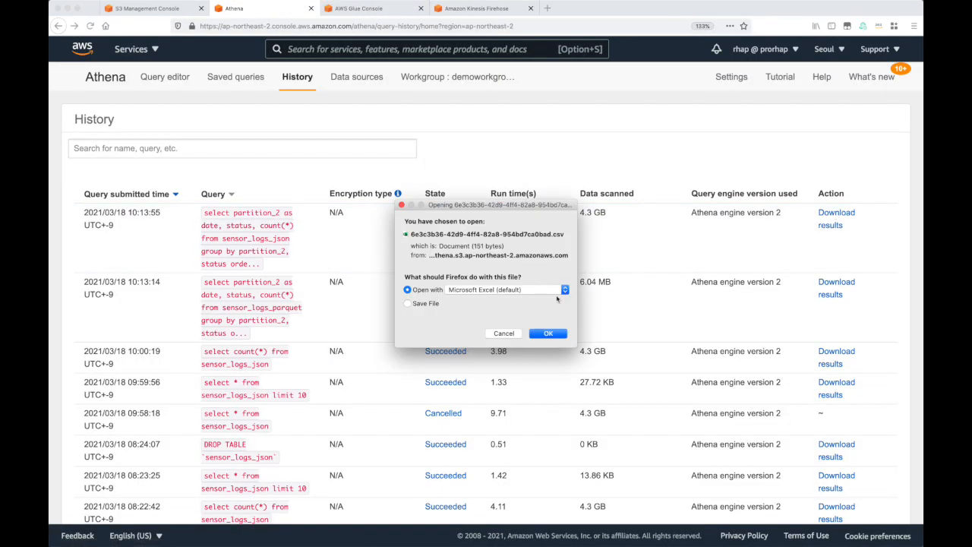
pyautogui.click(543, 333)
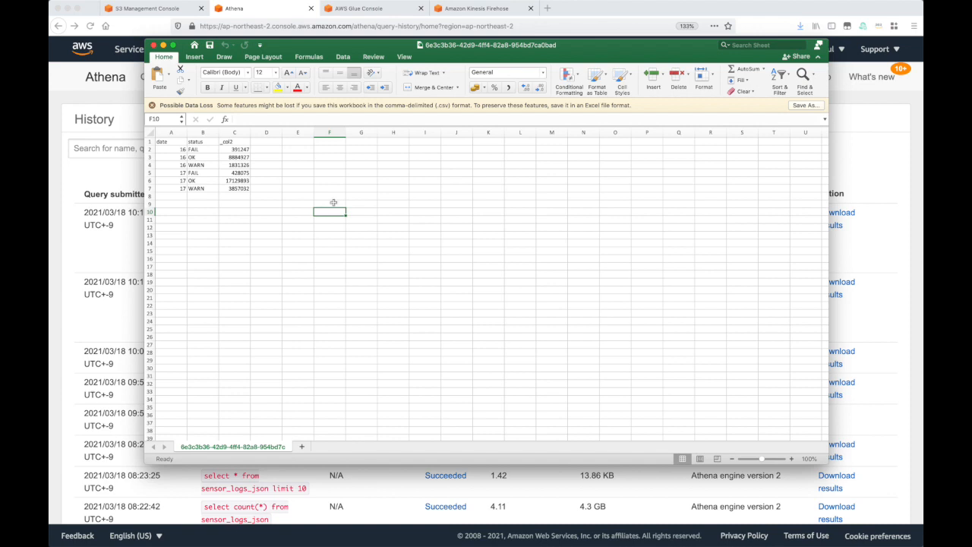
# - Examine the date, status and count rows of the exported CSV at 170% zoom and switch back to the Athena history
pyautogui.click(790, 458)
pyautogui.click(789, 458)
pyautogui.click(789, 458)
pyautogui.click(789, 458)
pyautogui.click(790, 459)
pyautogui.click(789, 459)
pyautogui.click(790, 458)
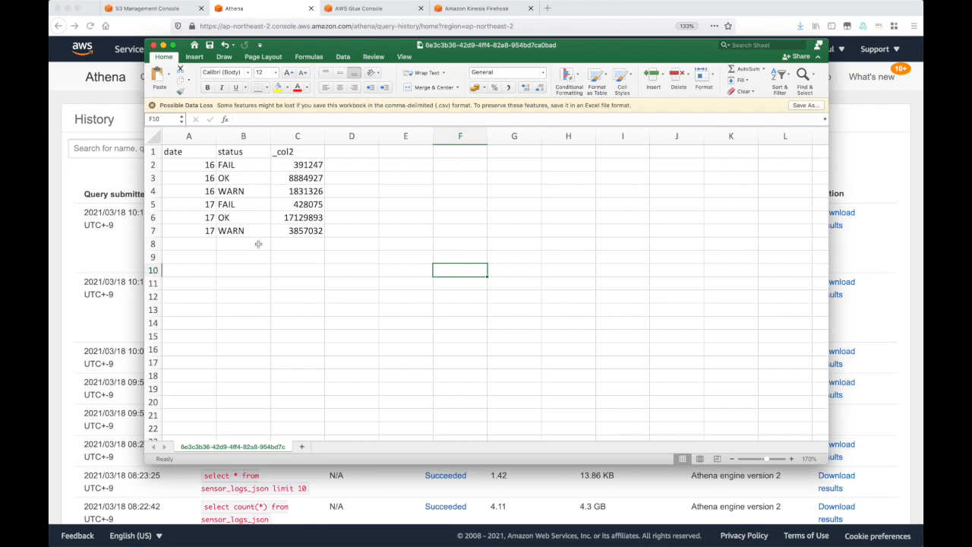
pyautogui.click(77, 175)
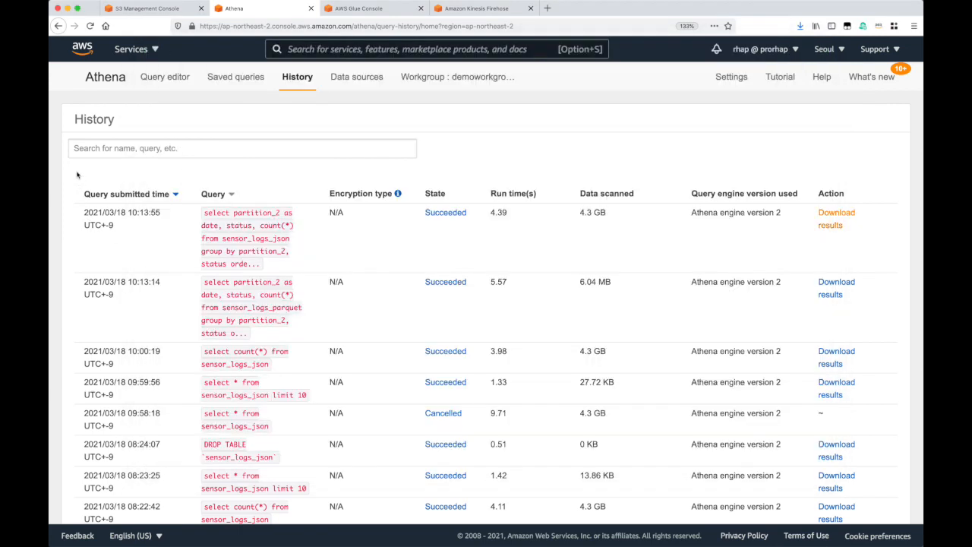